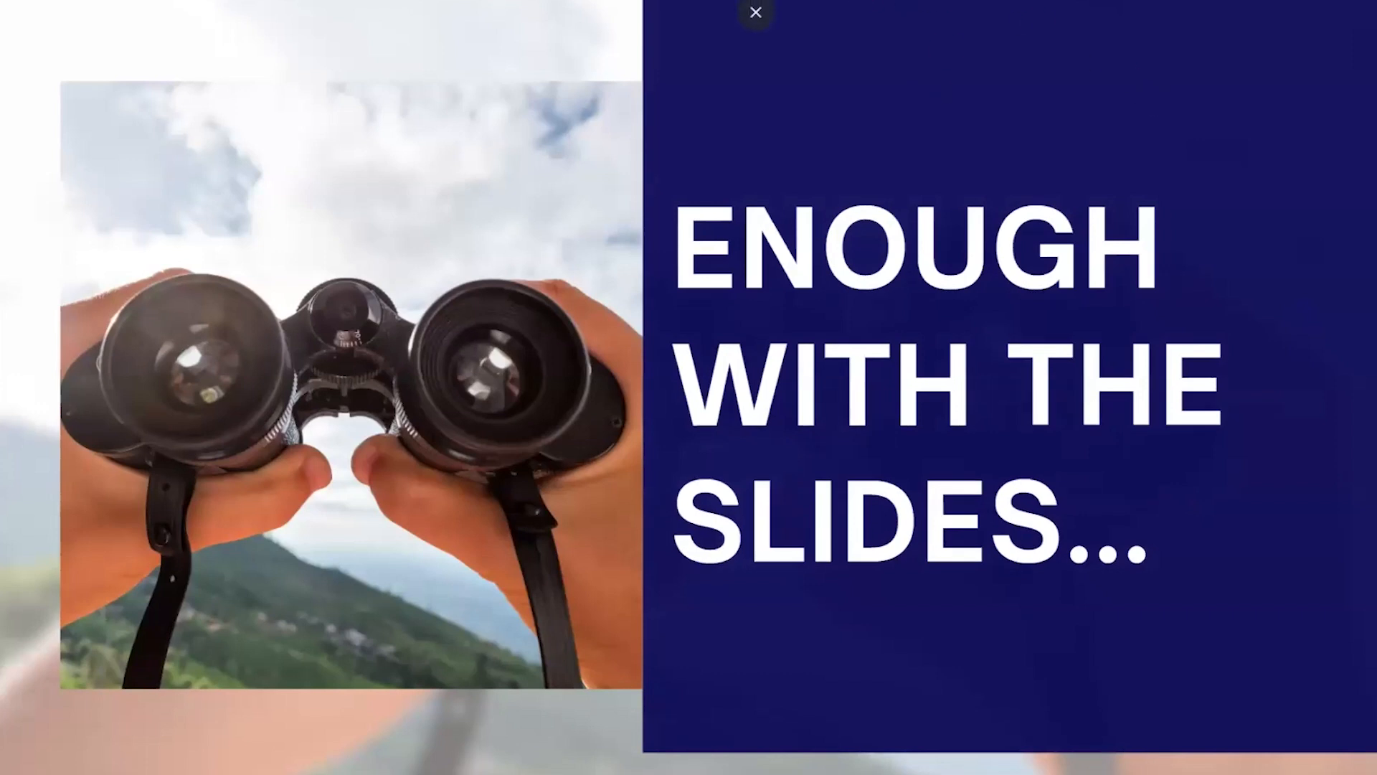
Exit the full-screen presentation and switch to the ArcGIS Monitor home page
click(754, 12)
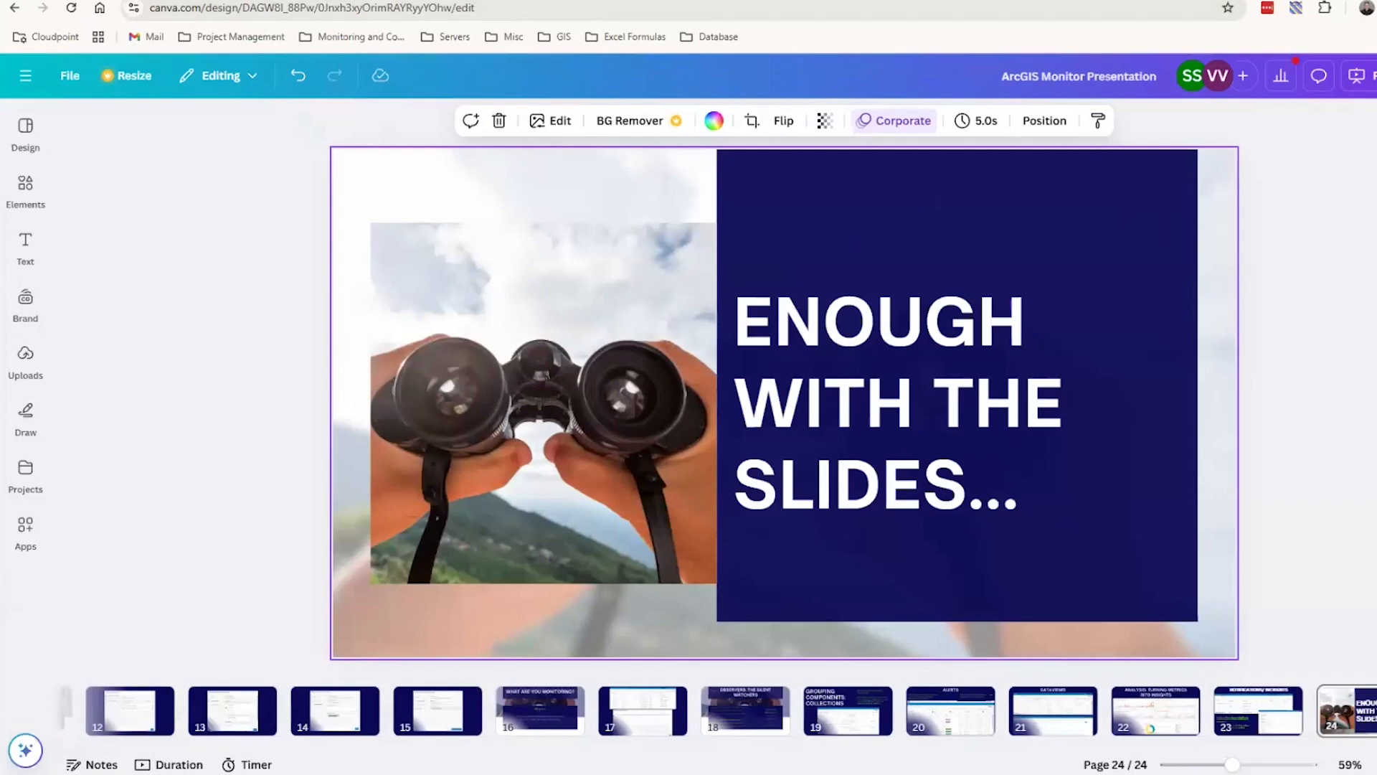
click(522, 1)
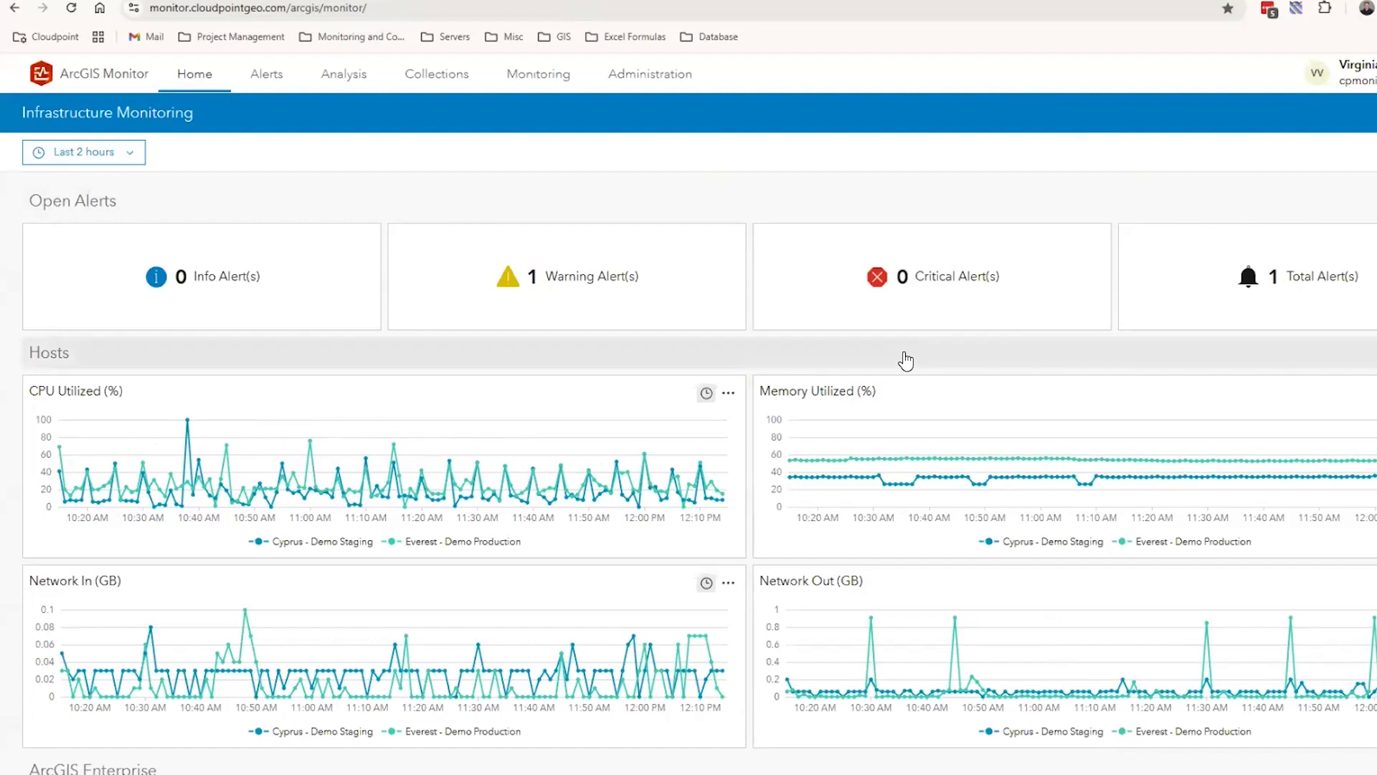
mouse_move(812, 423)
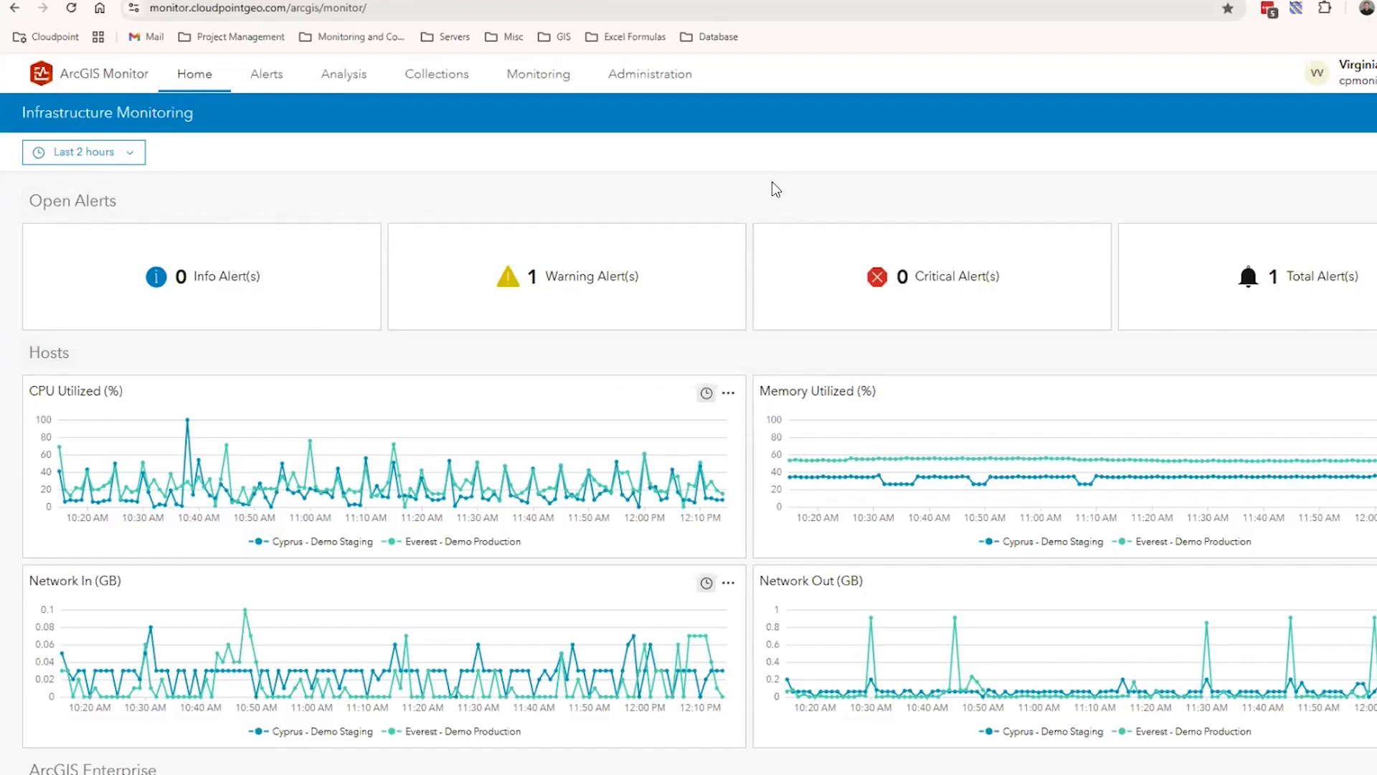
Open the list of analyses and inspect the available actions for the "test" analysis, leaving them unused
click(351, 88)
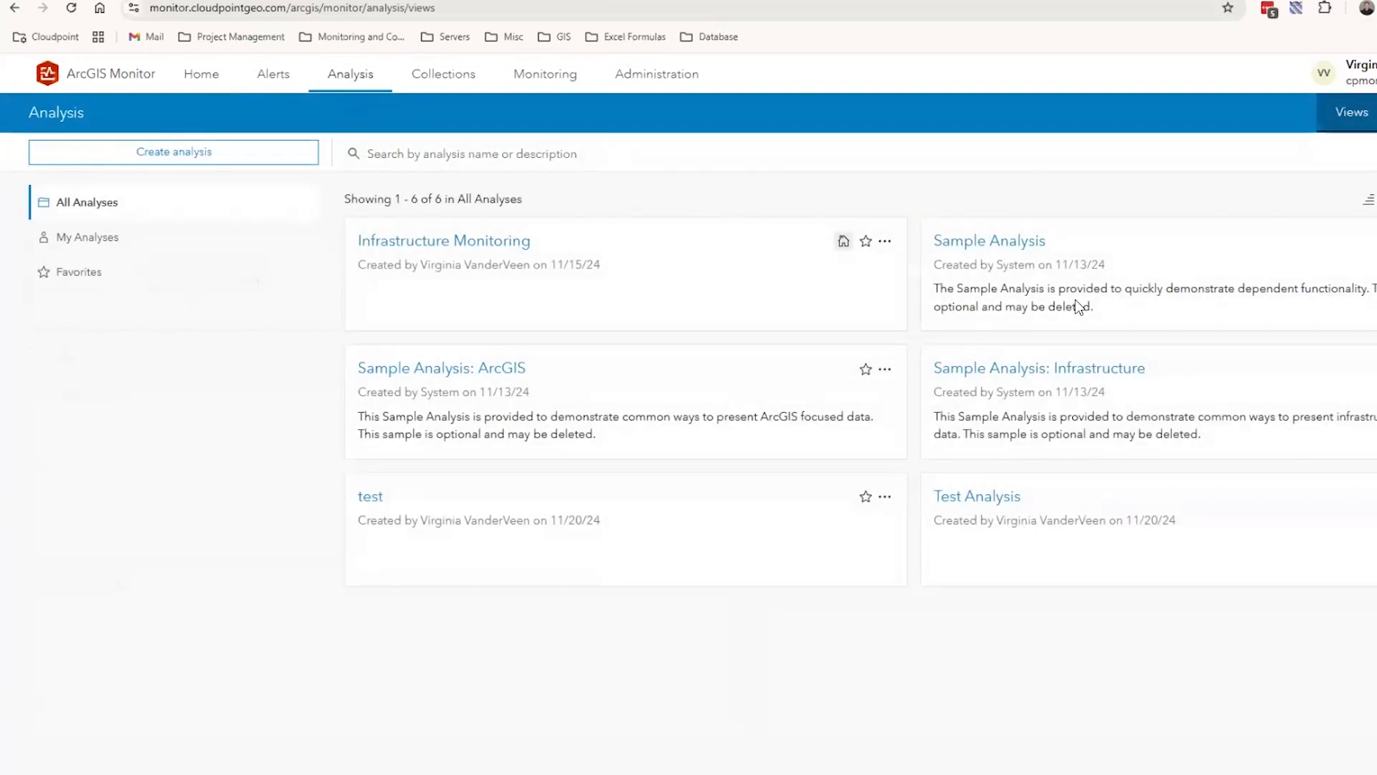
click(885, 500)
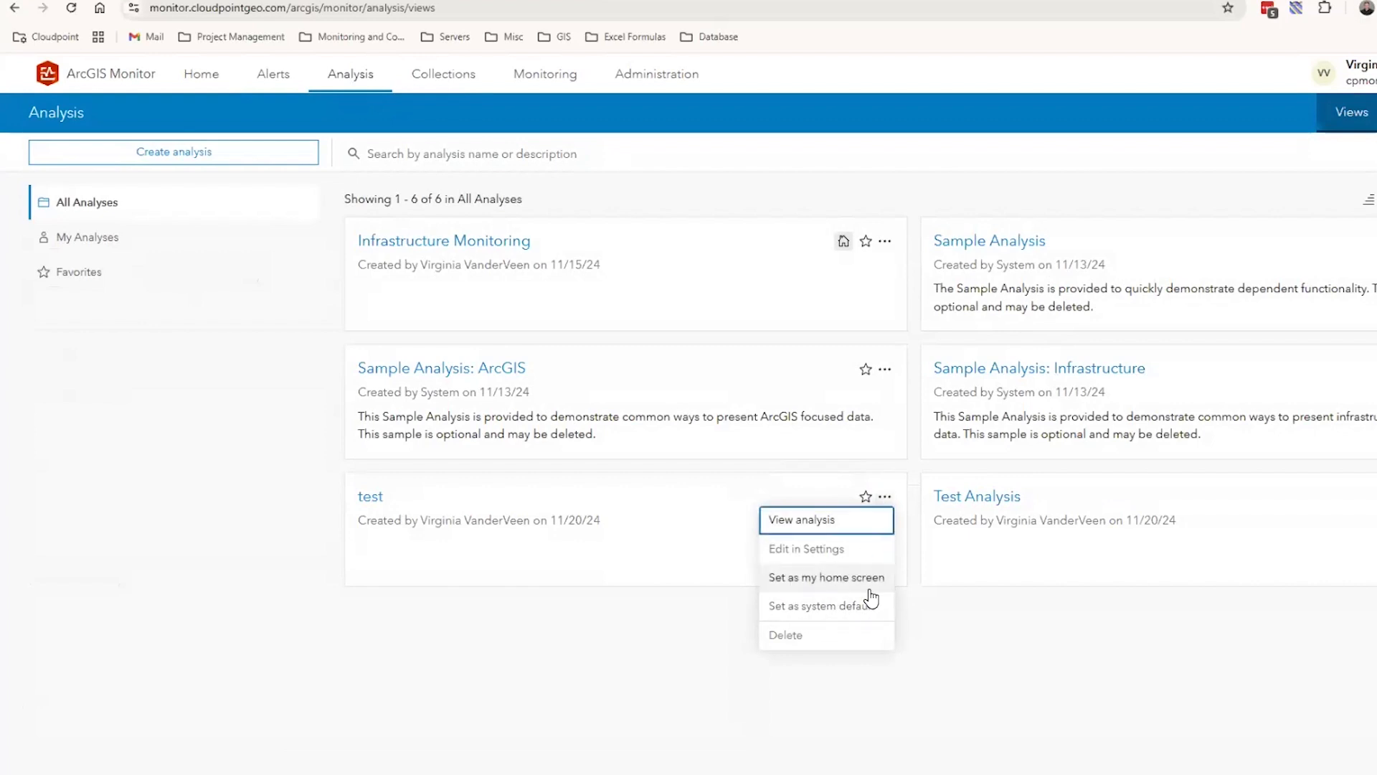
click(1043, 639)
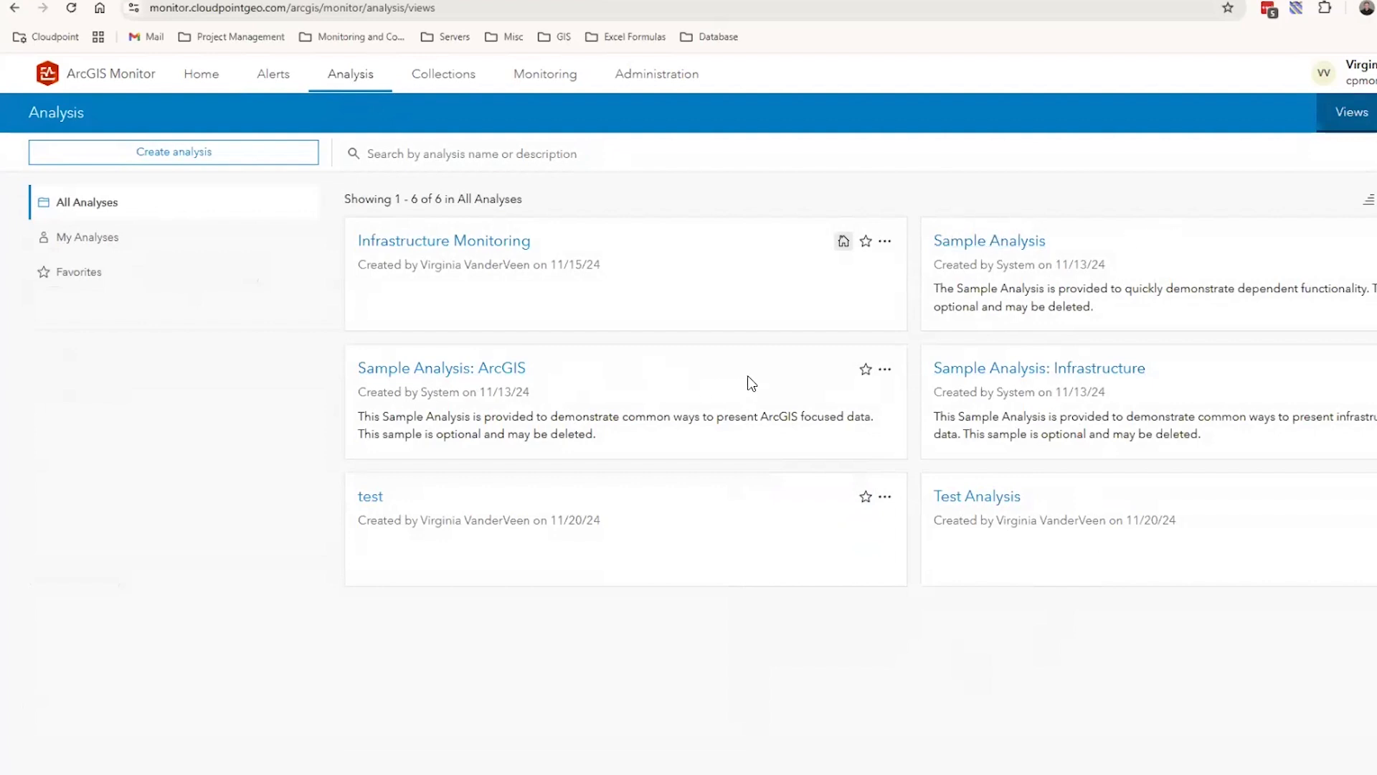
View the Sample Analysis: ArcGIS dashboard, collapse and expand its Overview section, and return to the list of analyses
click(508, 373)
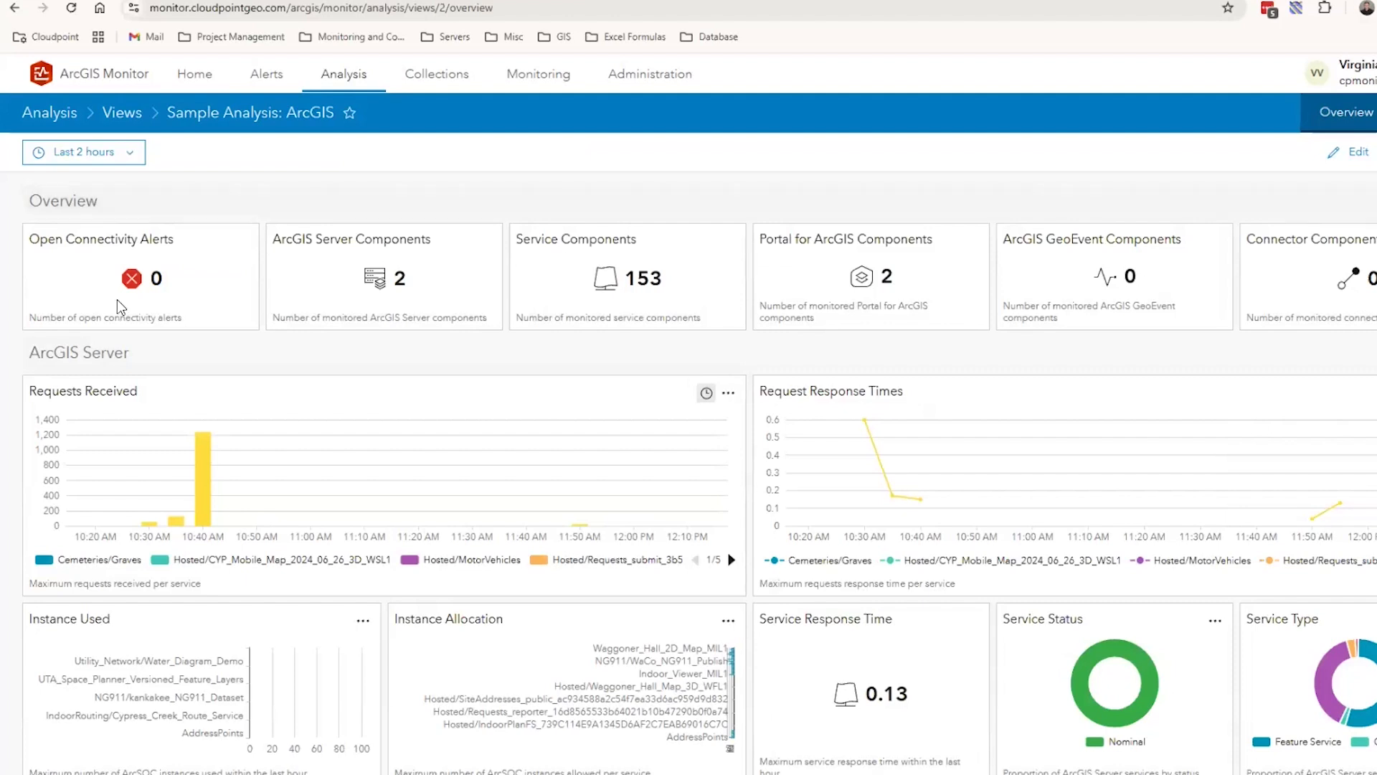
scroll(106, 360, down, 1)
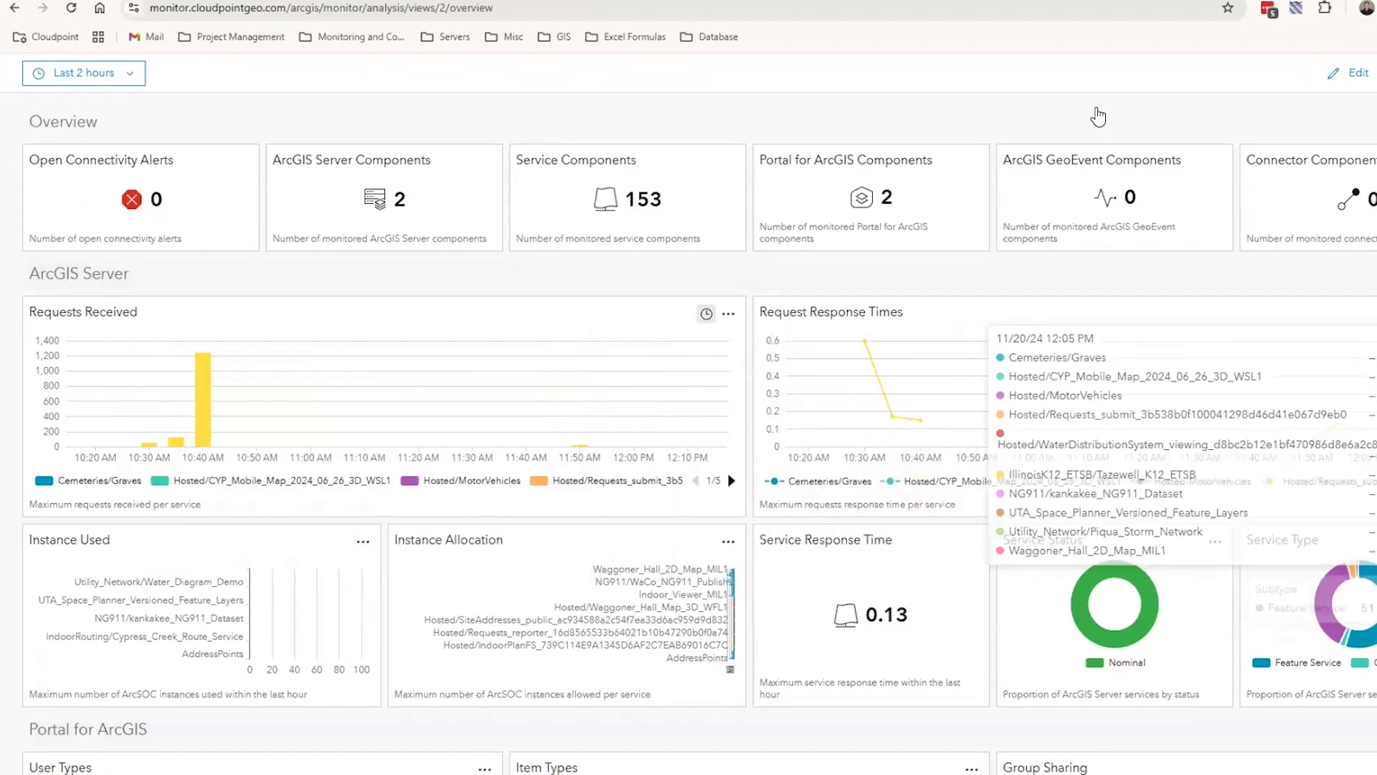
scroll(437, 217, up, 1)
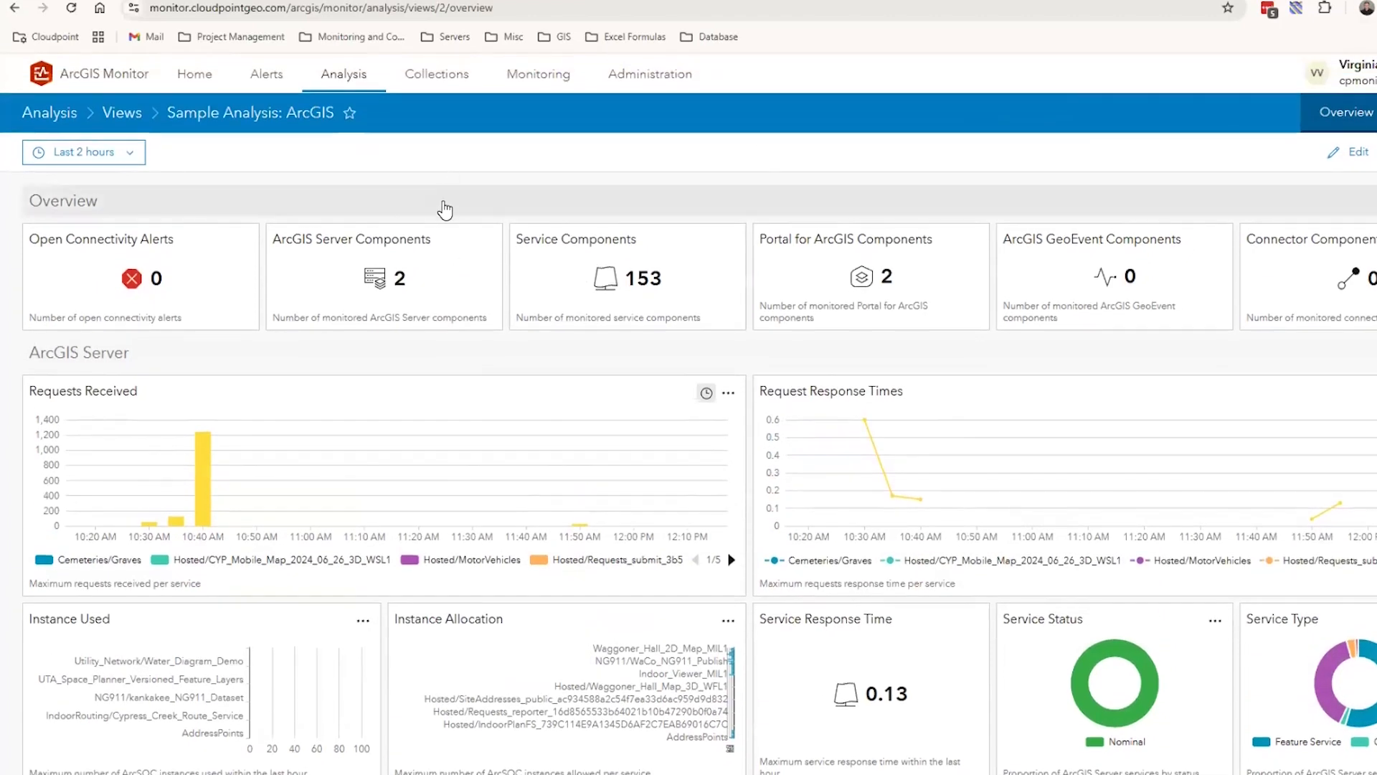
click(444, 210)
click(445, 210)
click(135, 115)
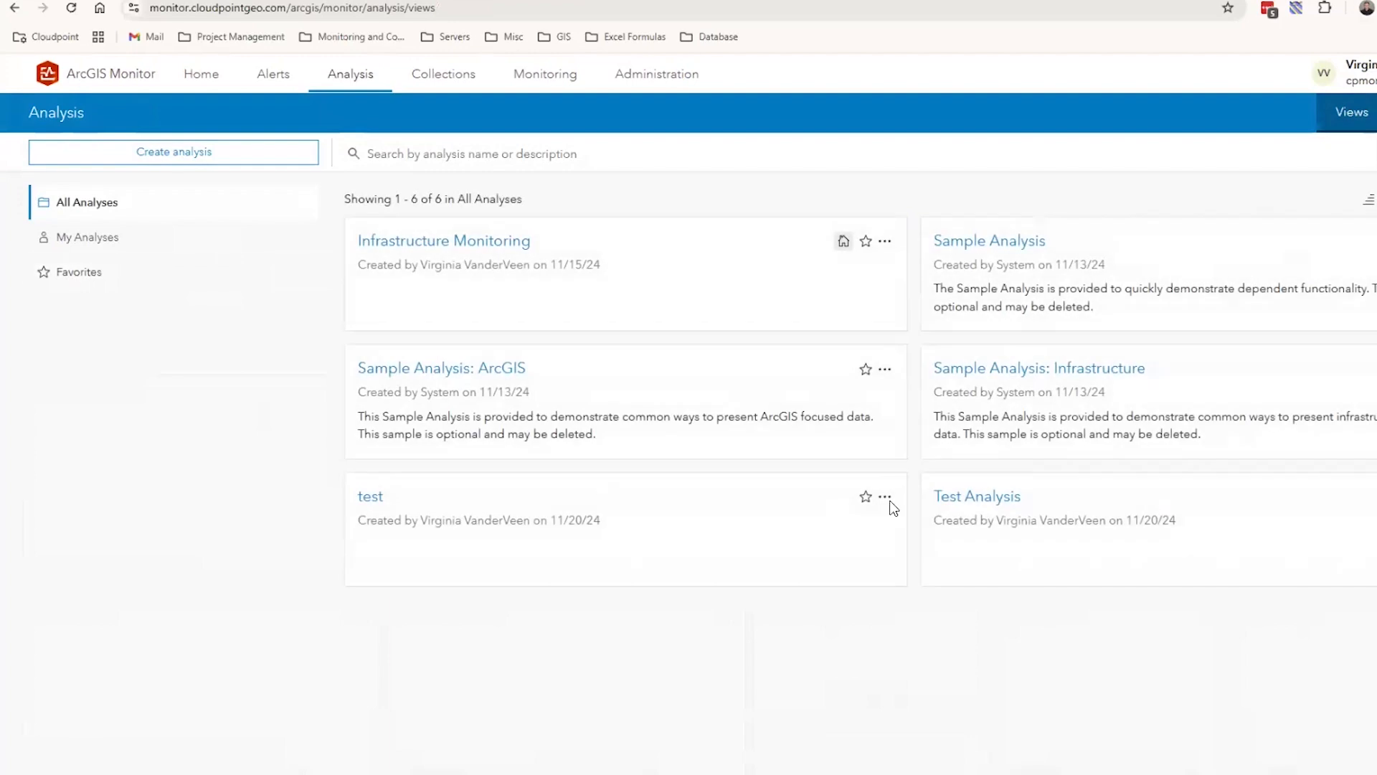
View the host and overview charts of Sample Analysis: Infrastructure, and return to the list of analyses
click(1128, 372)
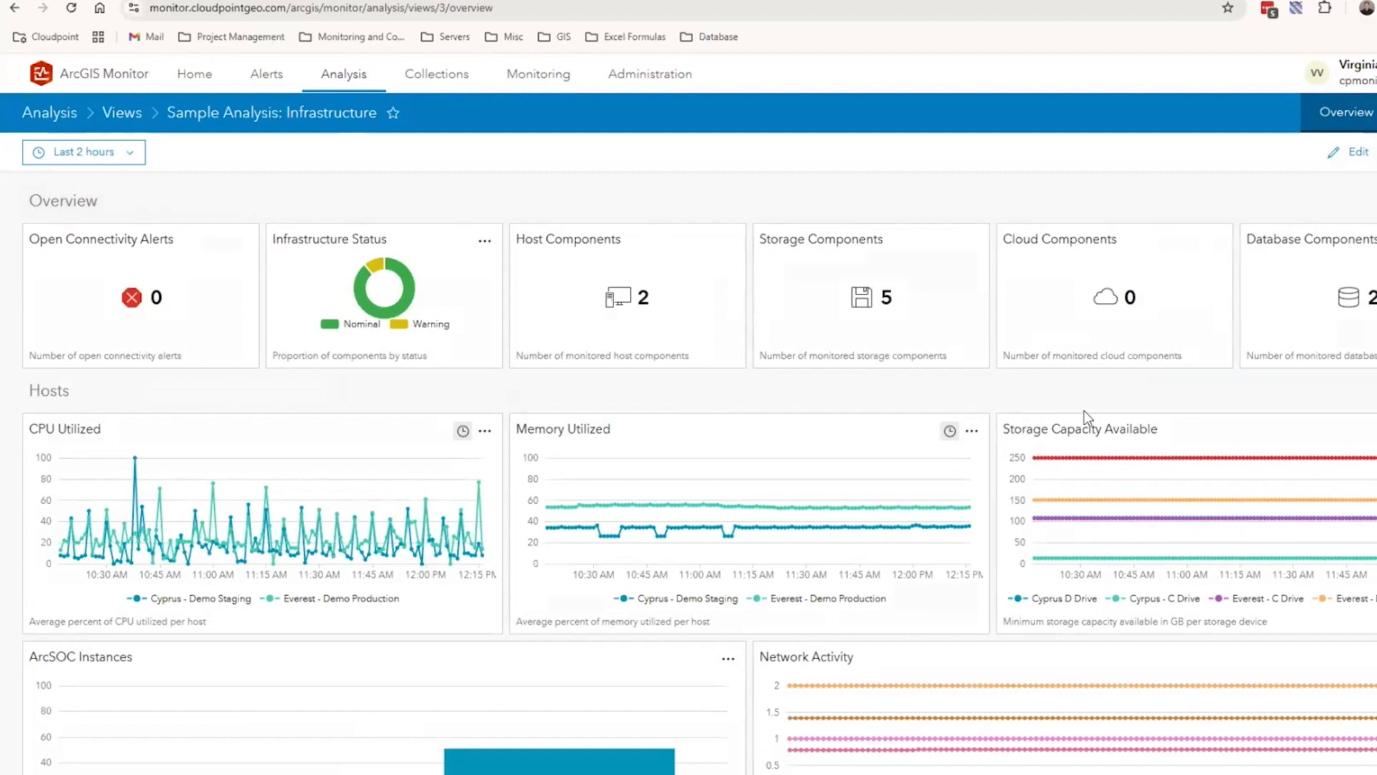
scroll(997, 409, down, 2)
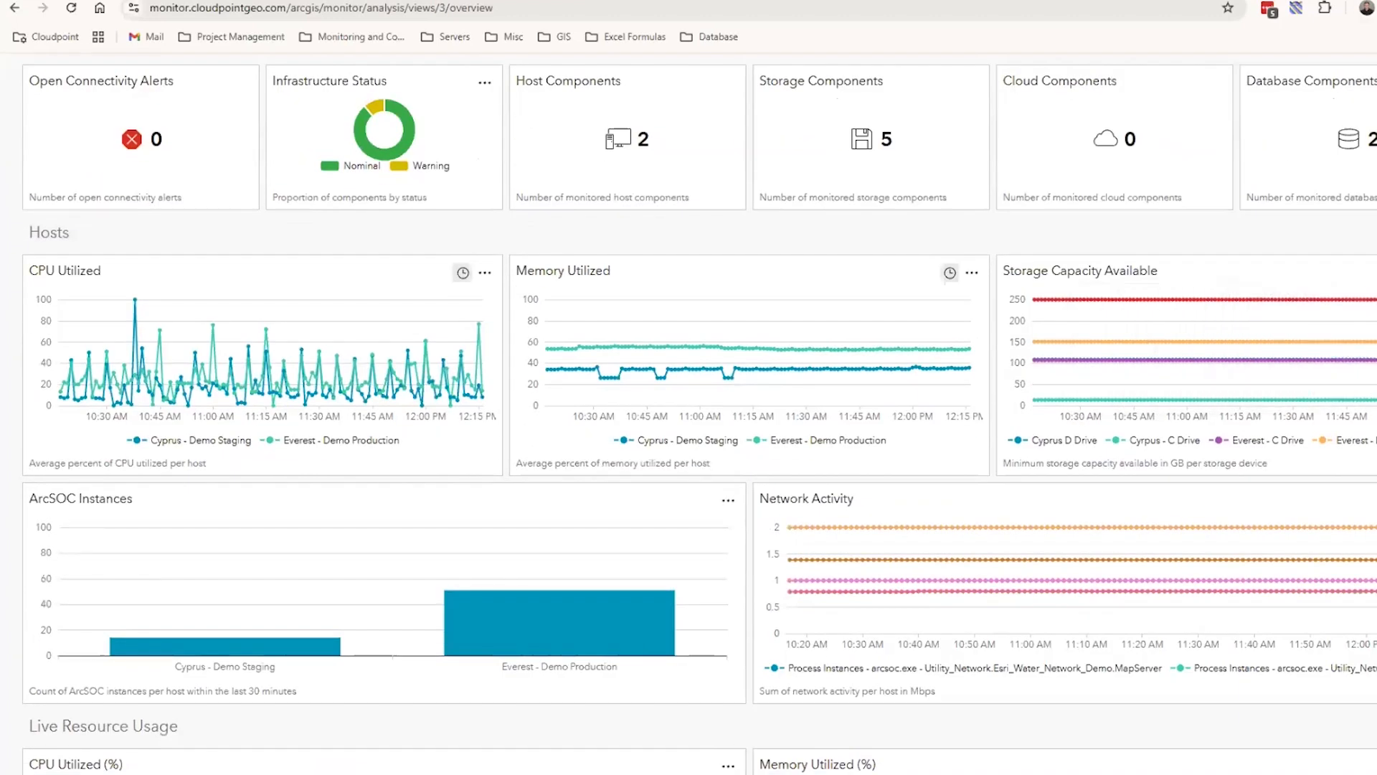
scroll(688, 409, down, 1)
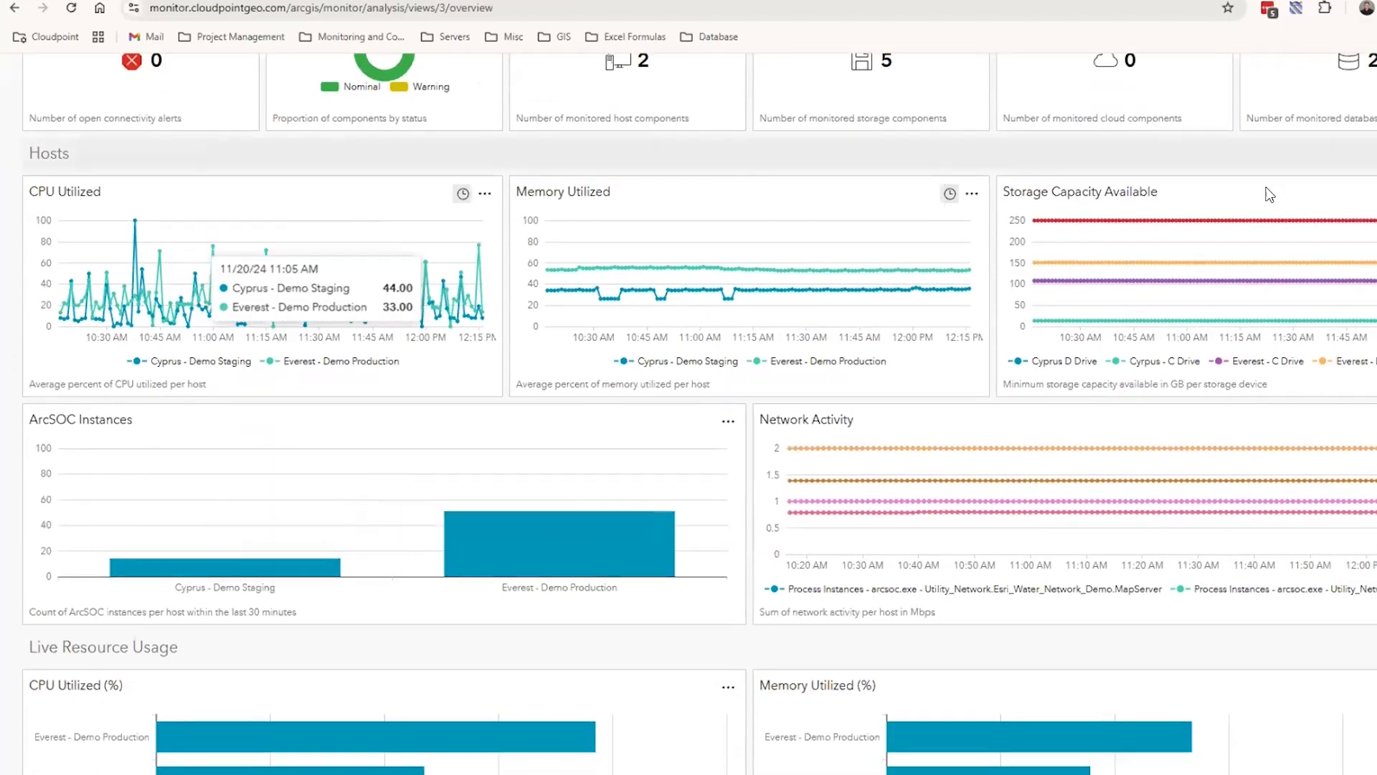
scroll(1268, 201, up, 3)
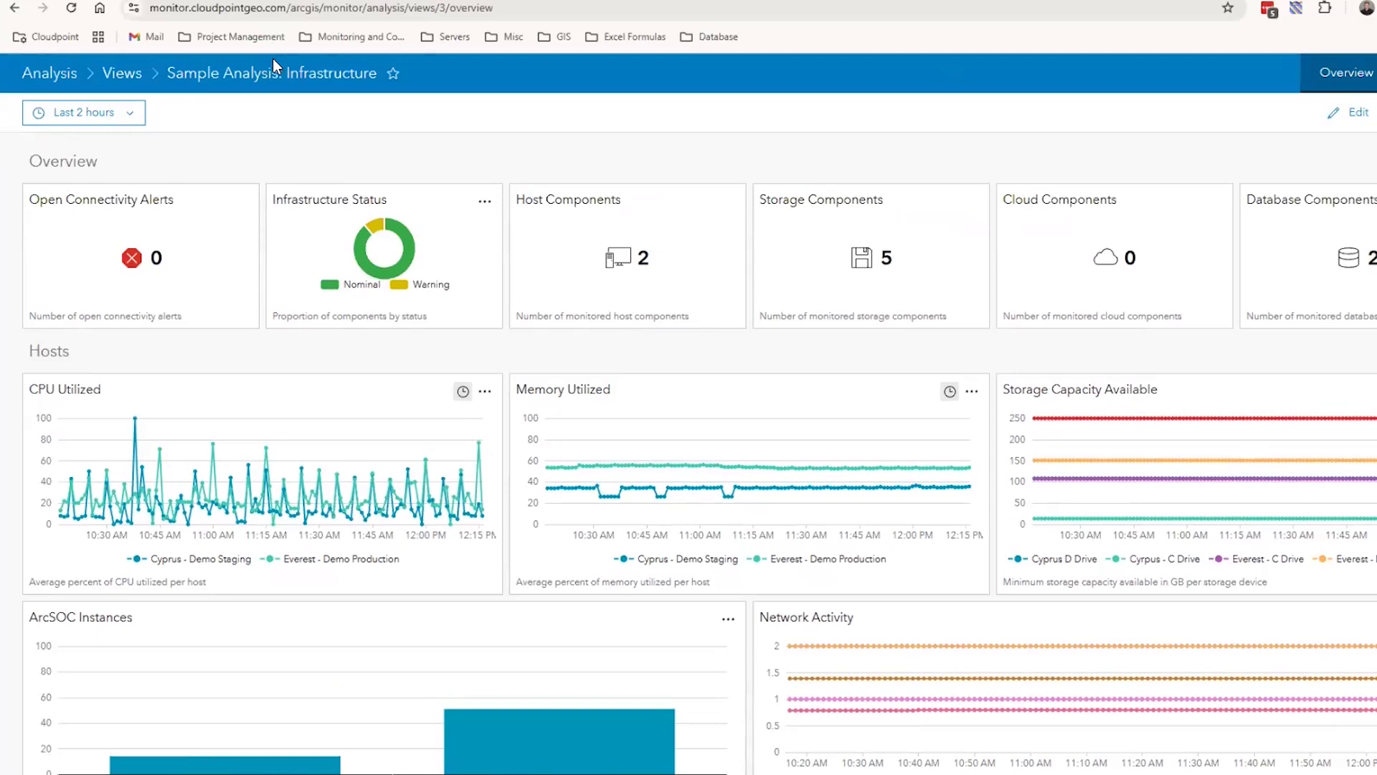
click(115, 76)
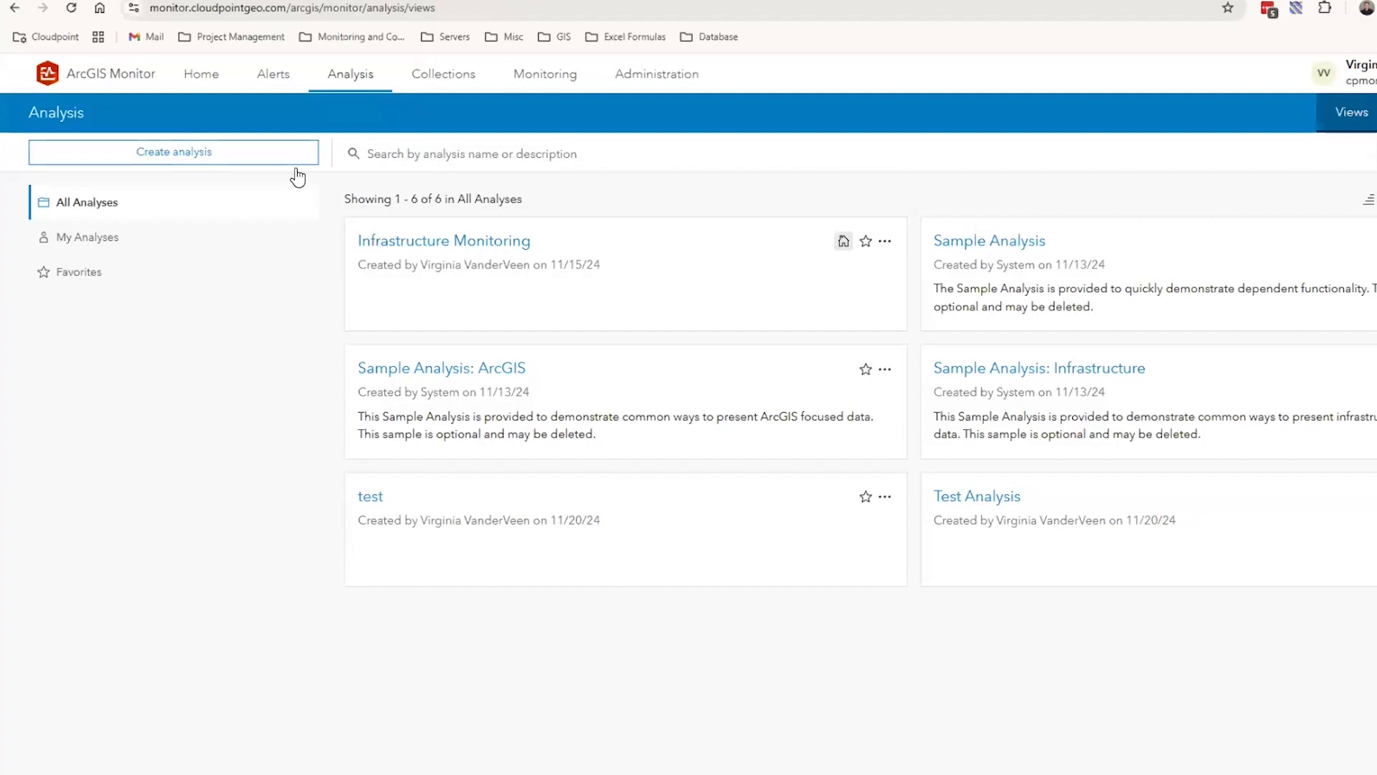
Open the Infrastructure Monitoring analysis and examine its Open Alerts, Hosts and ArcGIS Enterprise sections
click(450, 242)
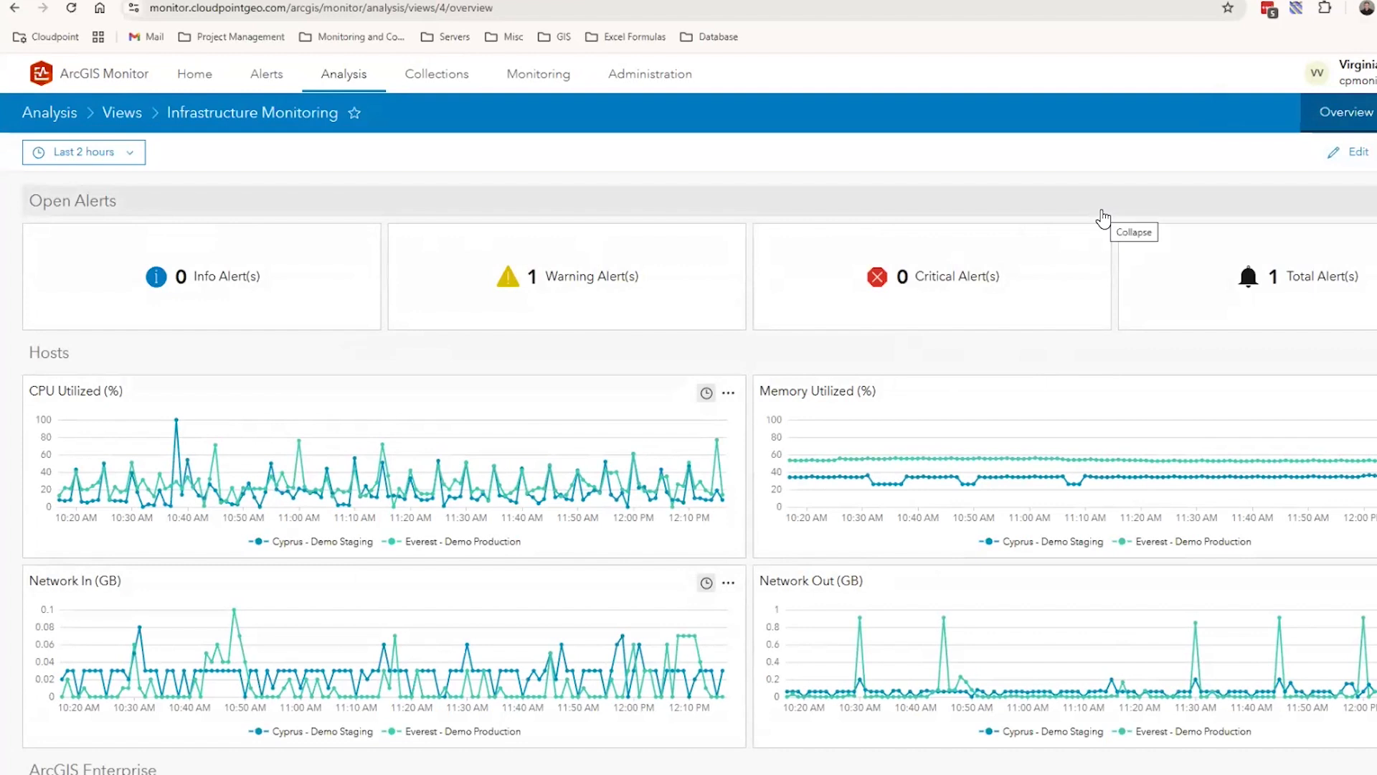
scroll(977, 271, down, 2)
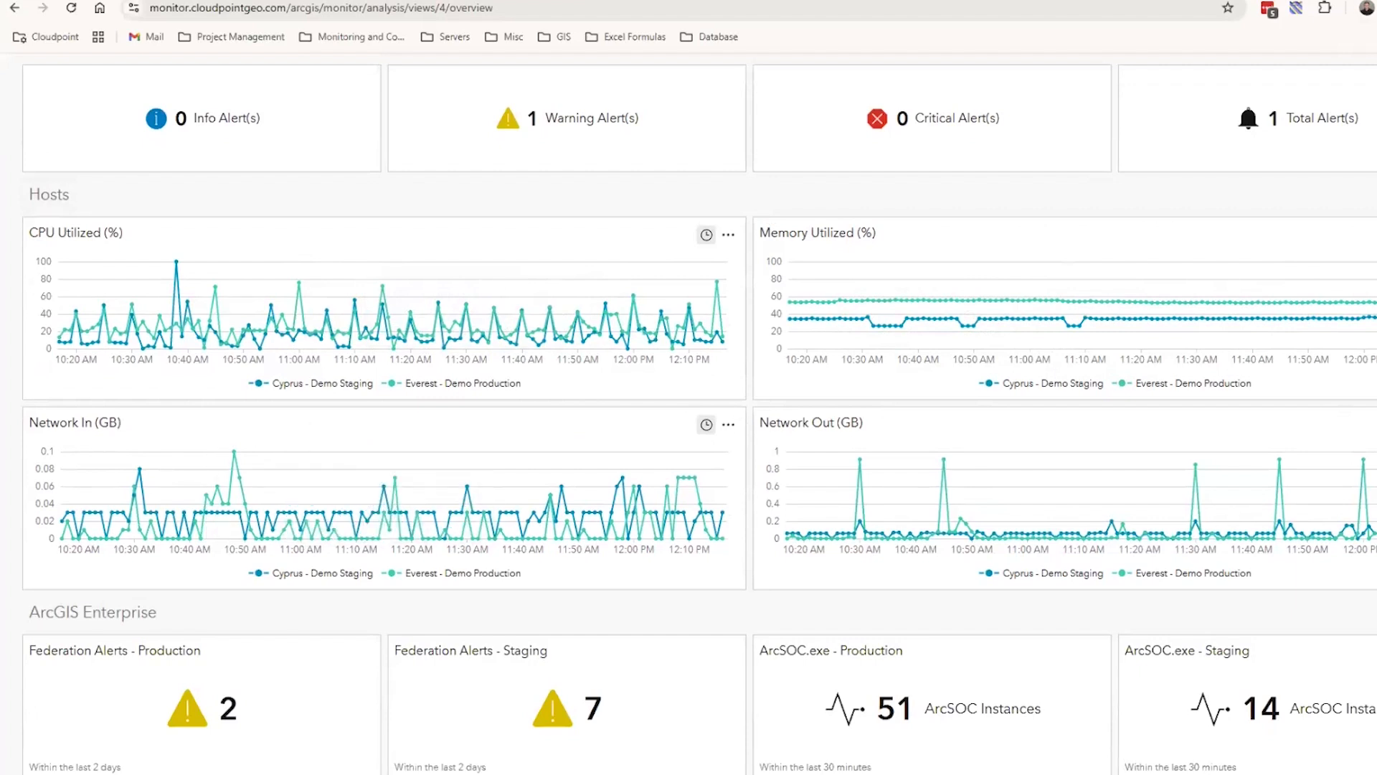
scroll(738, 300, down, 4)
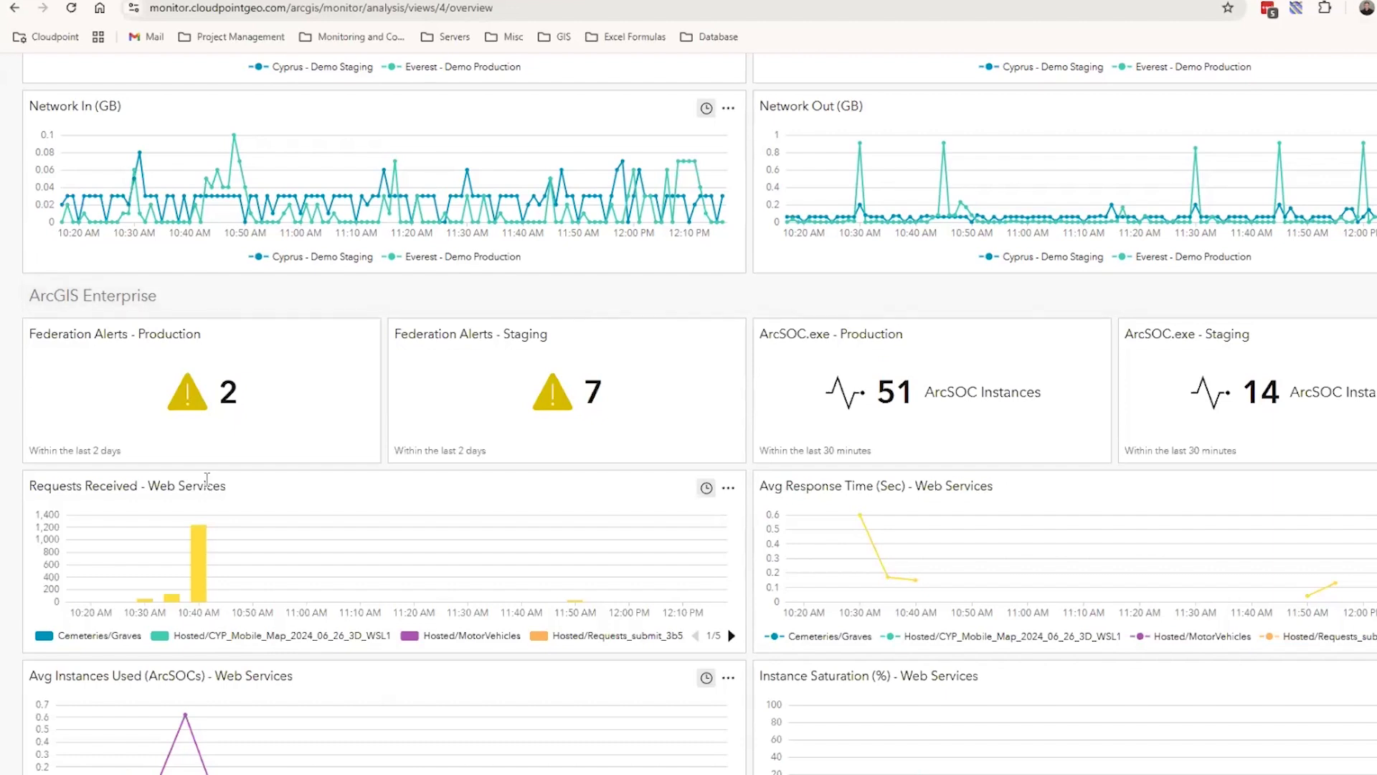
scroll(2, 567, down, 1)
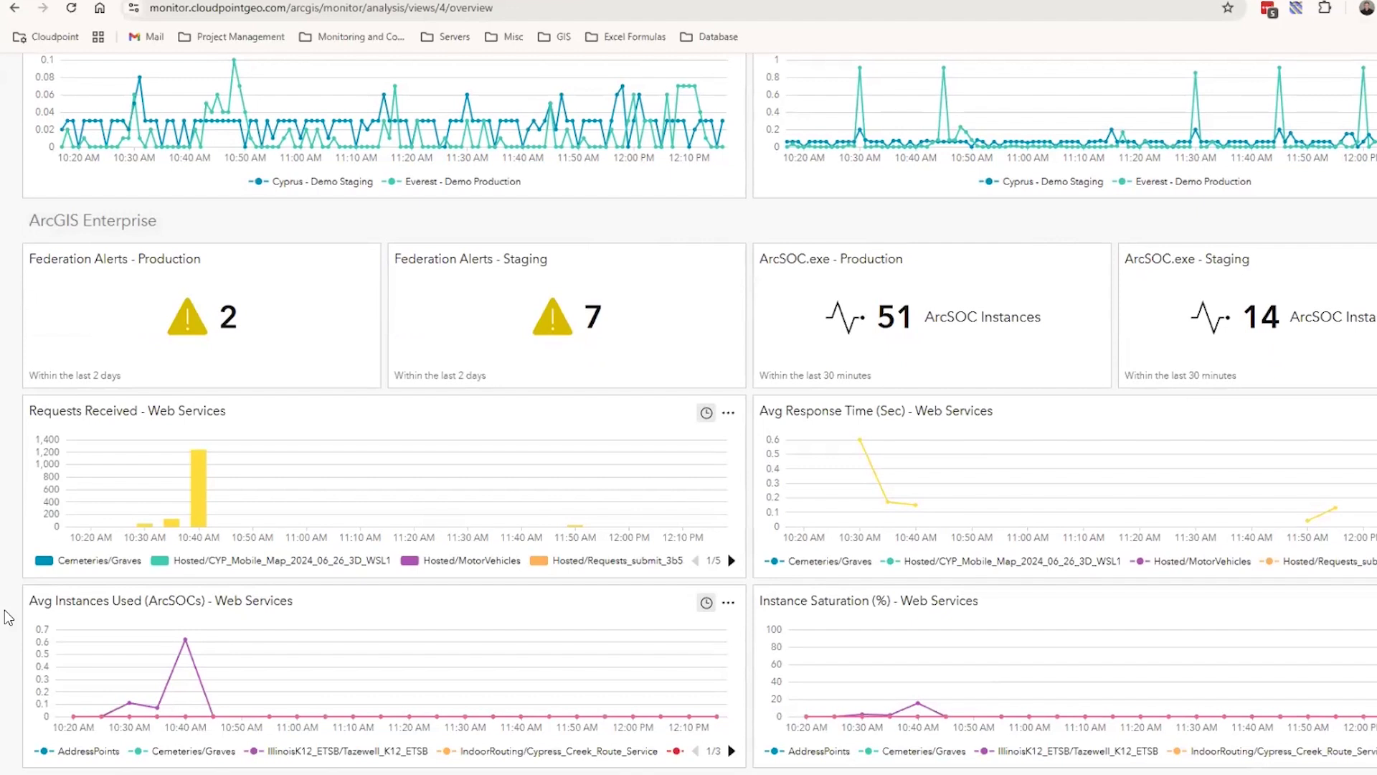
scroll(9, 617, up, 7)
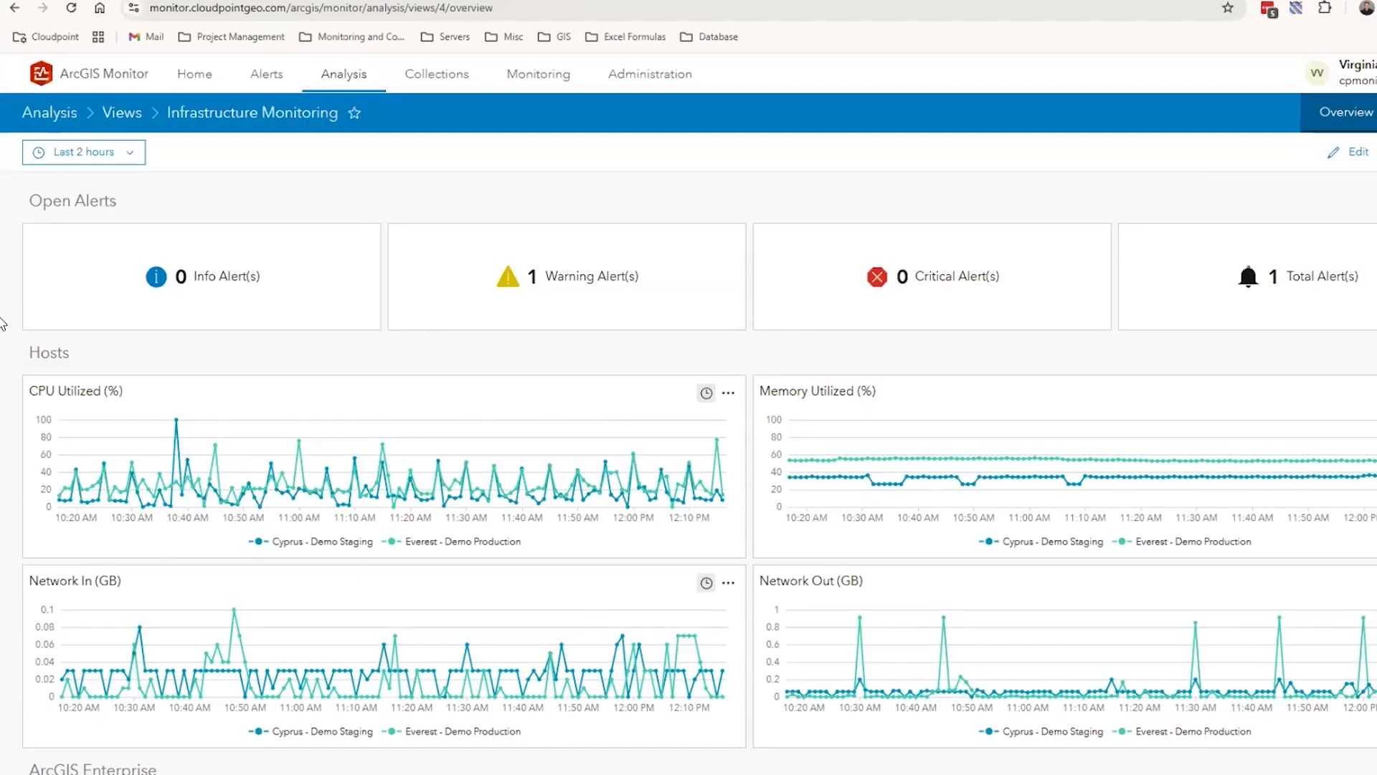
Set the time range of the Infrastructure Monitoring analysis to Last 24 hours
click(138, 153)
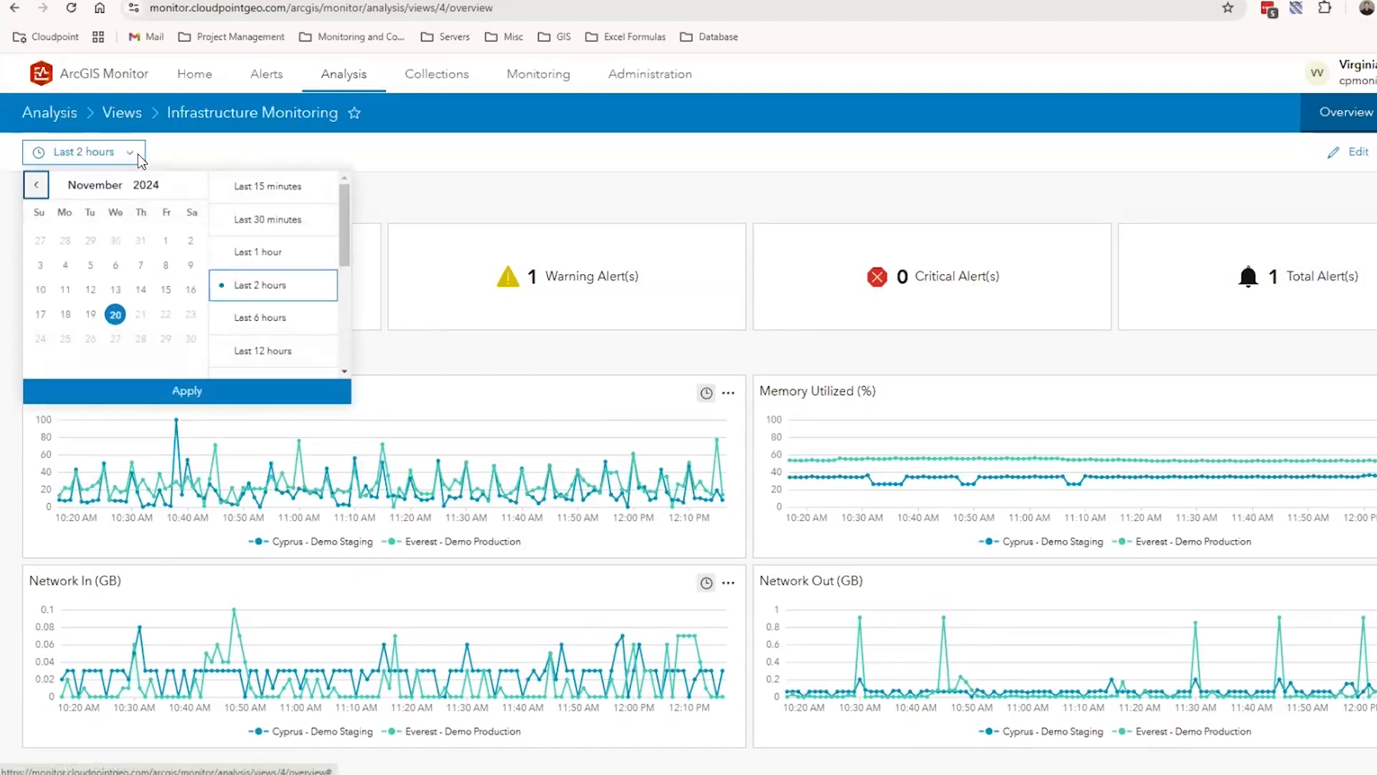
click(413, 179)
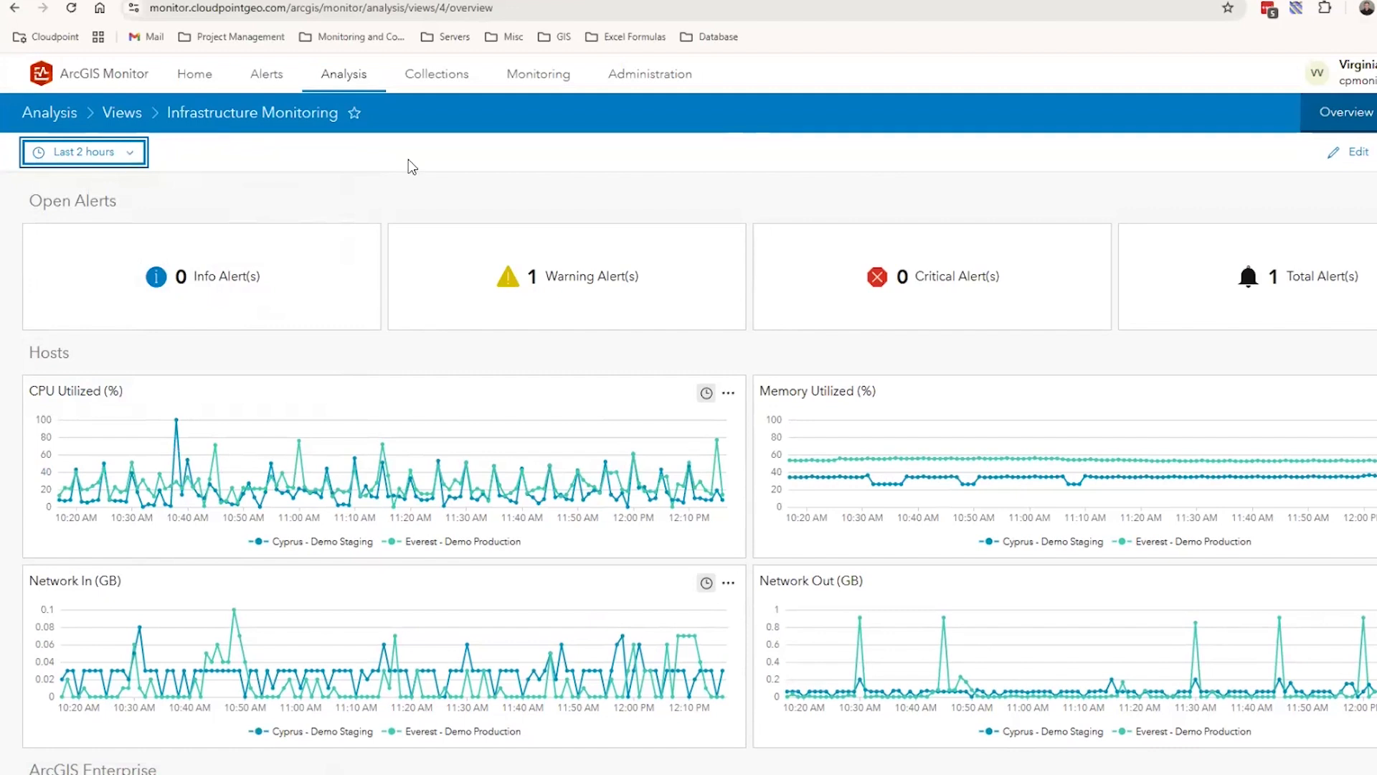
scroll(414, 176, down, 1)
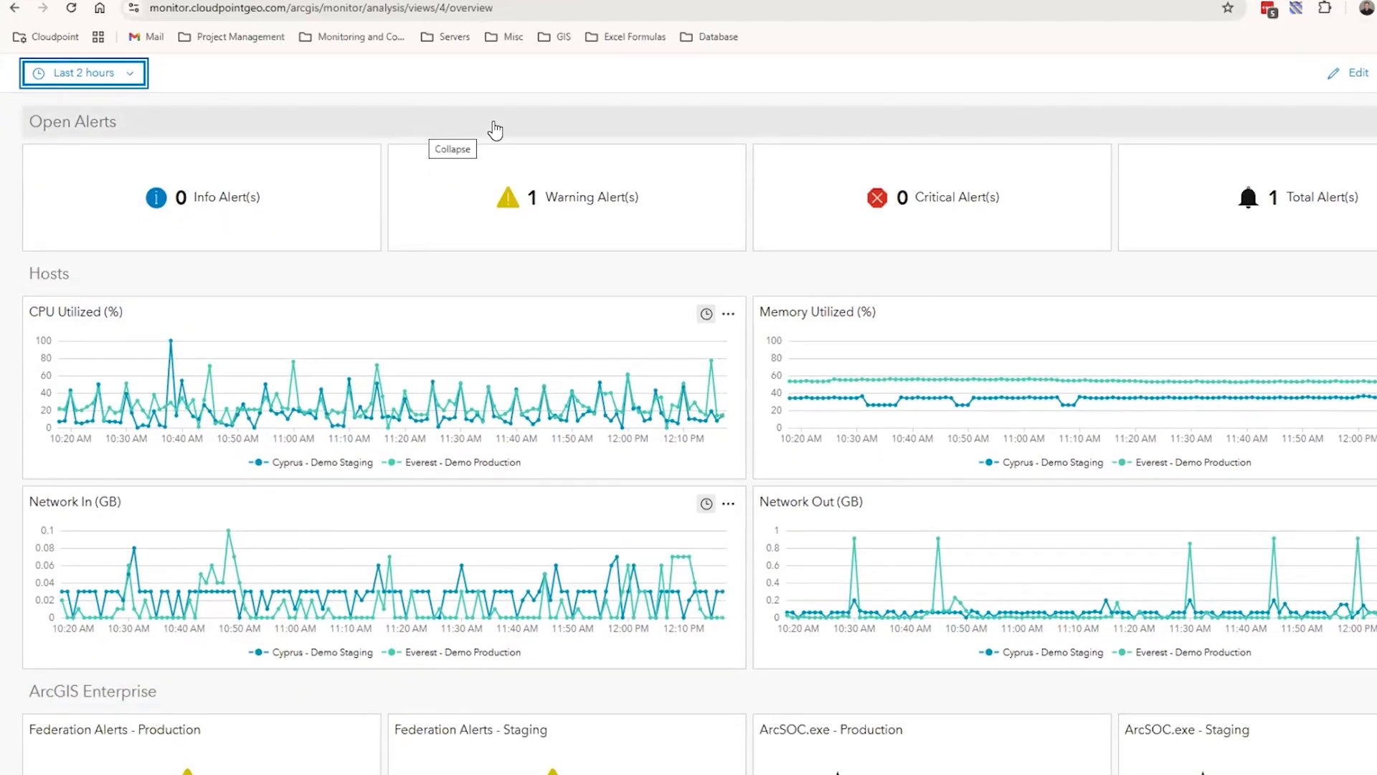
click(135, 79)
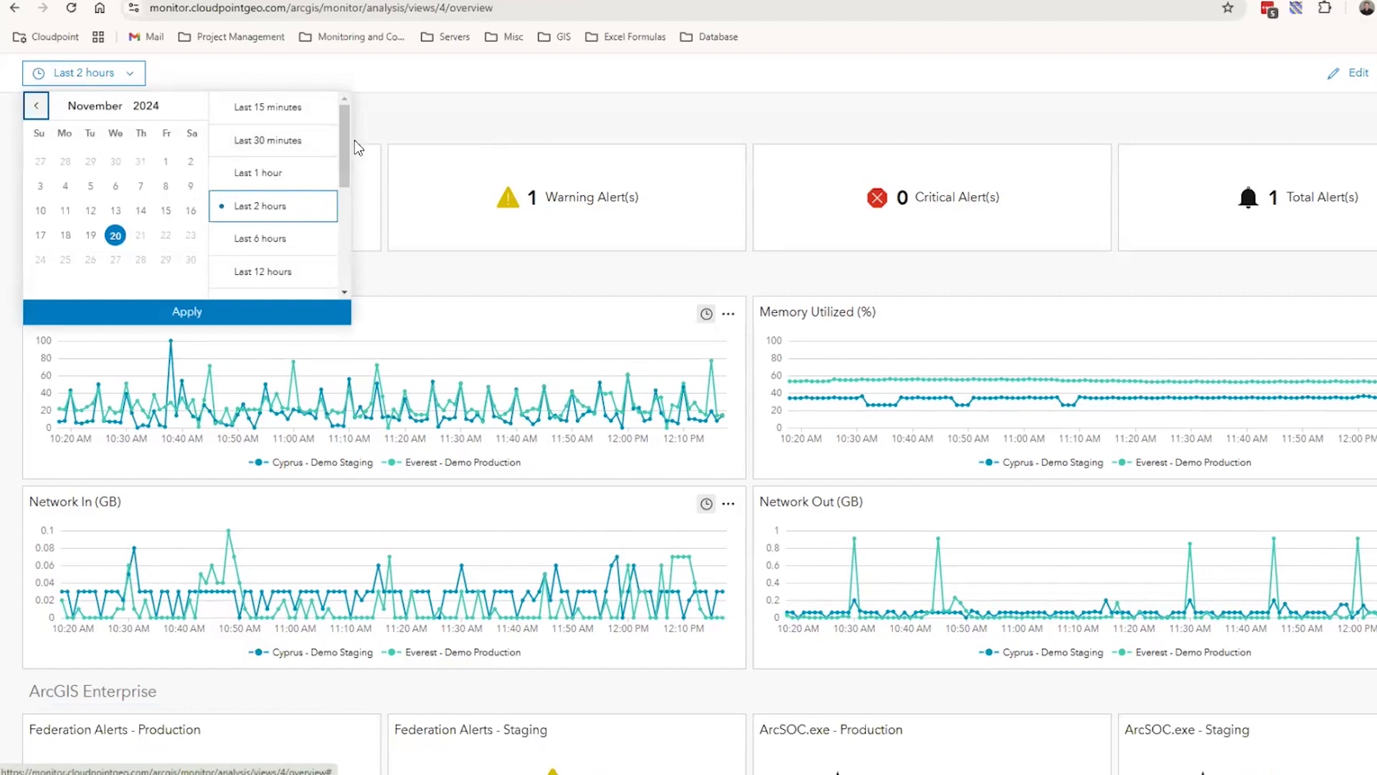
drag(347, 178, 342, 214)
click(267, 204)
click(261, 311)
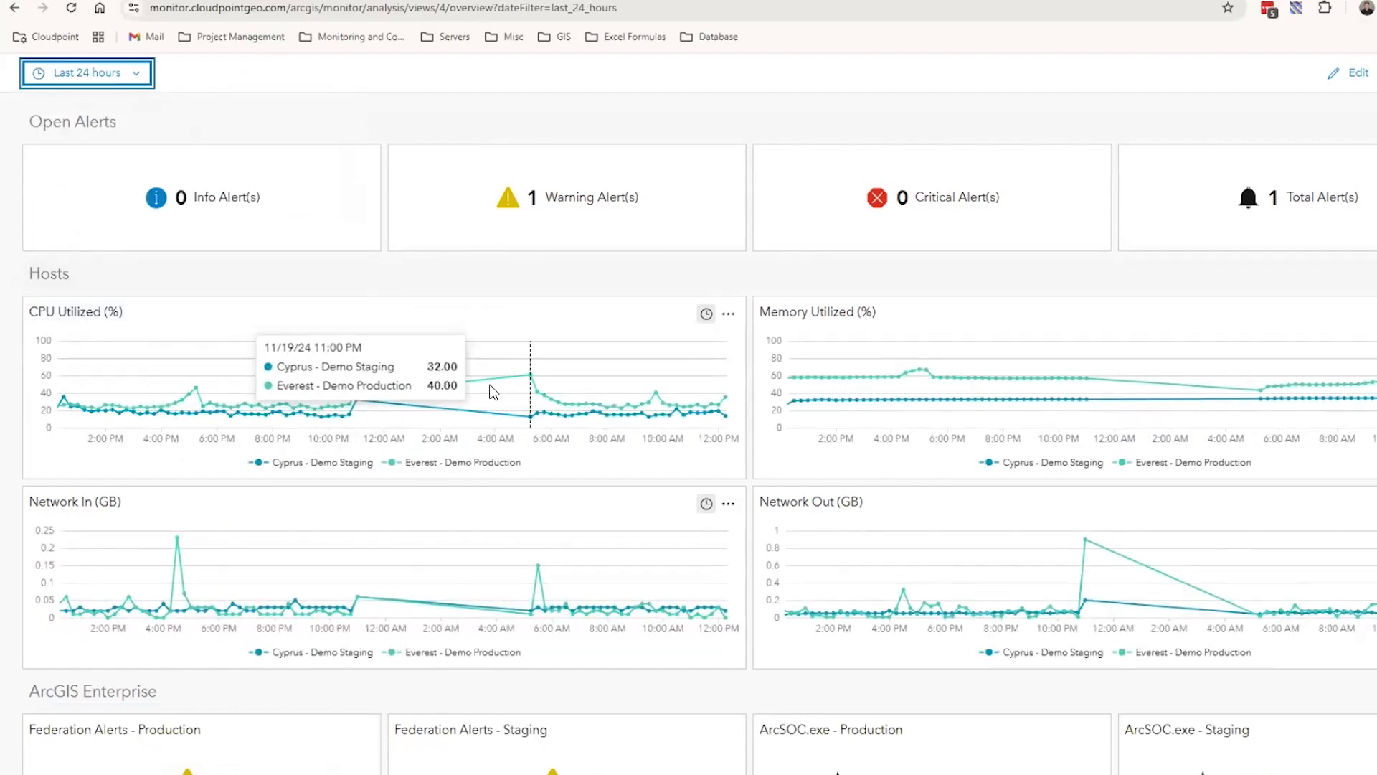
View the CPU Utilized (%) chart enlarged, and close the enlarged view
click(728, 314)
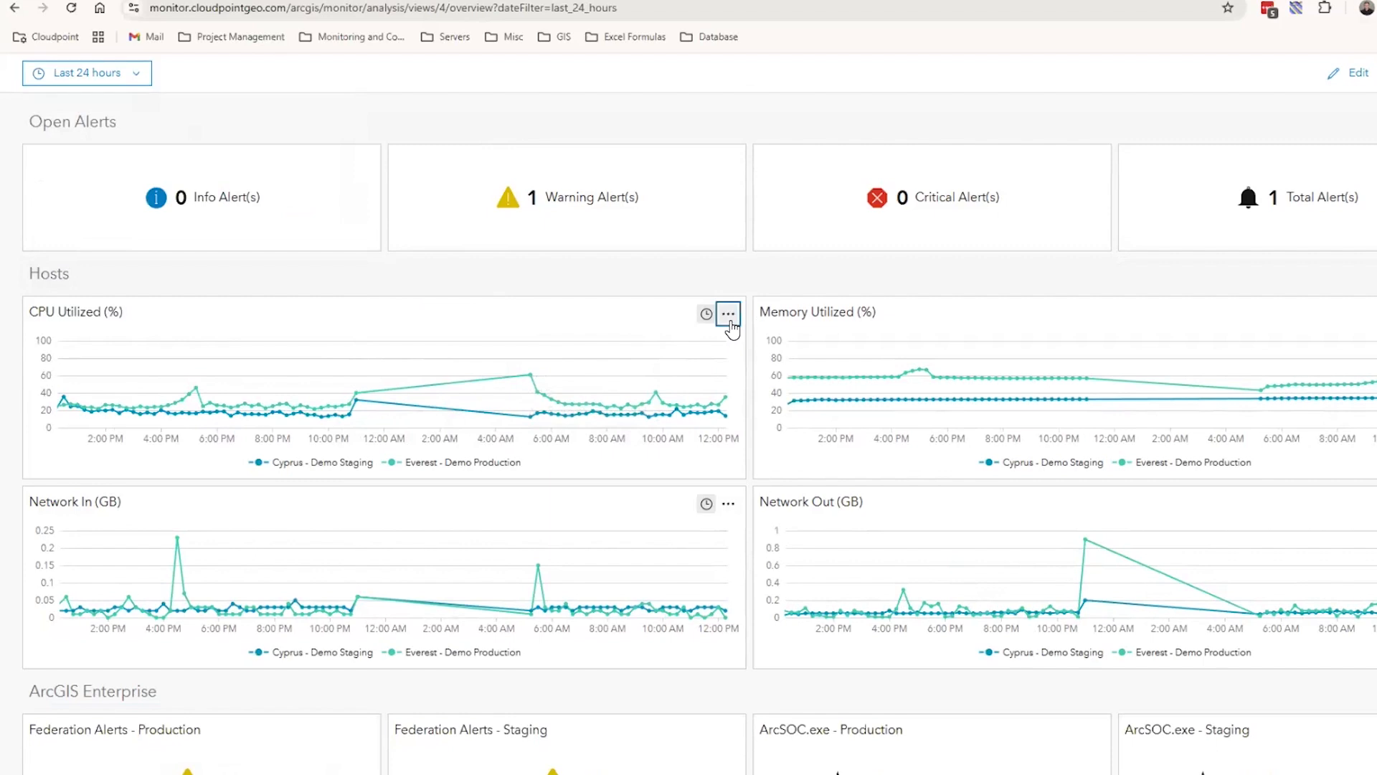
click(677, 339)
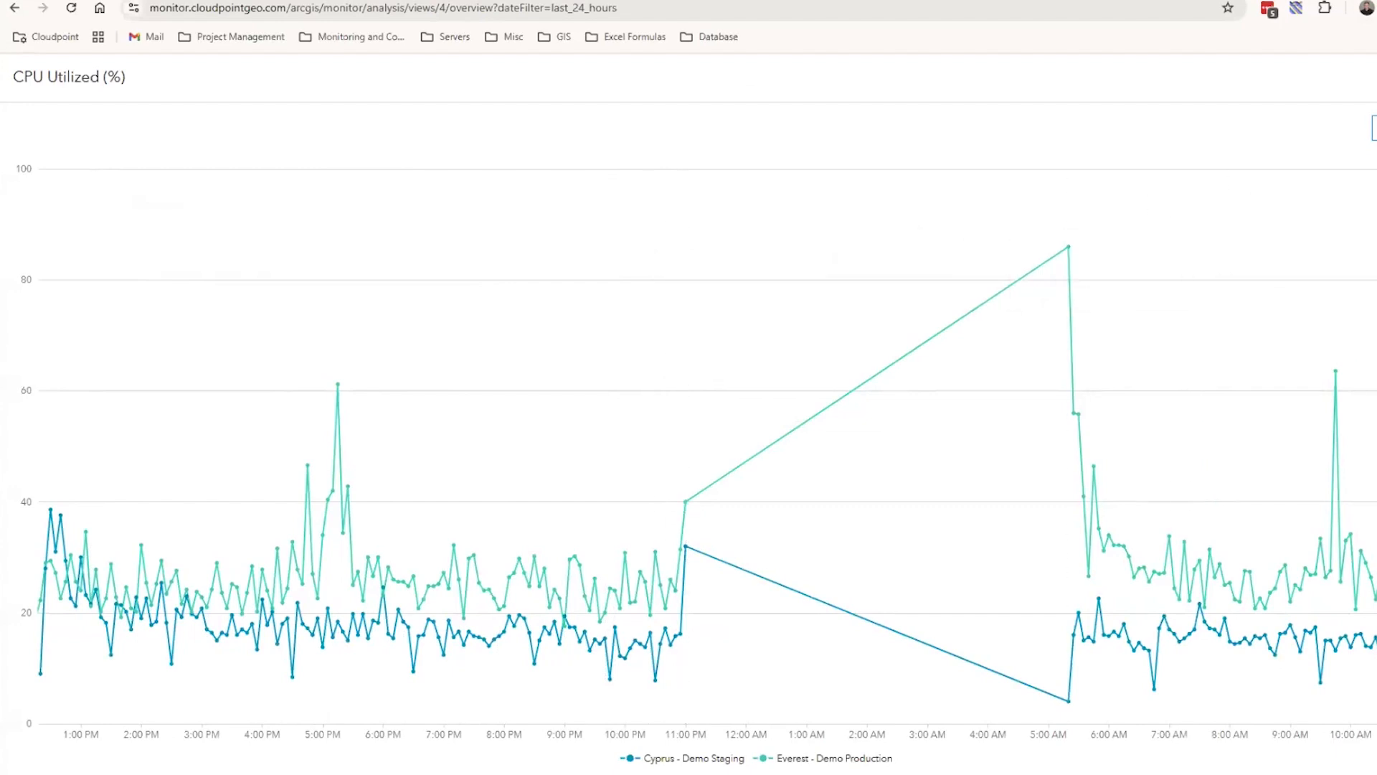
key(Escape)
Set the time range of the Infrastructure Monitoring analysis to Last 2 hours and apply it
scroll(118, 66, up, 2)
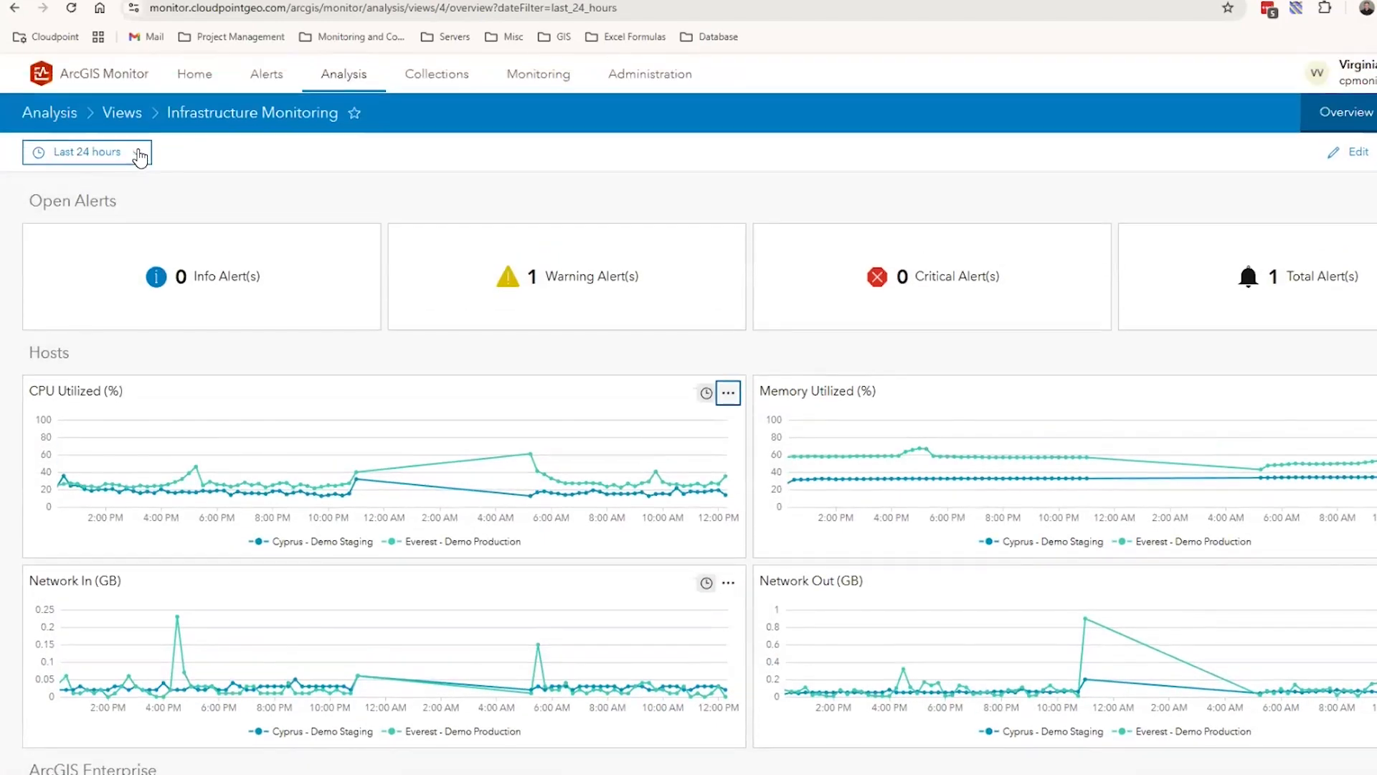
click(137, 157)
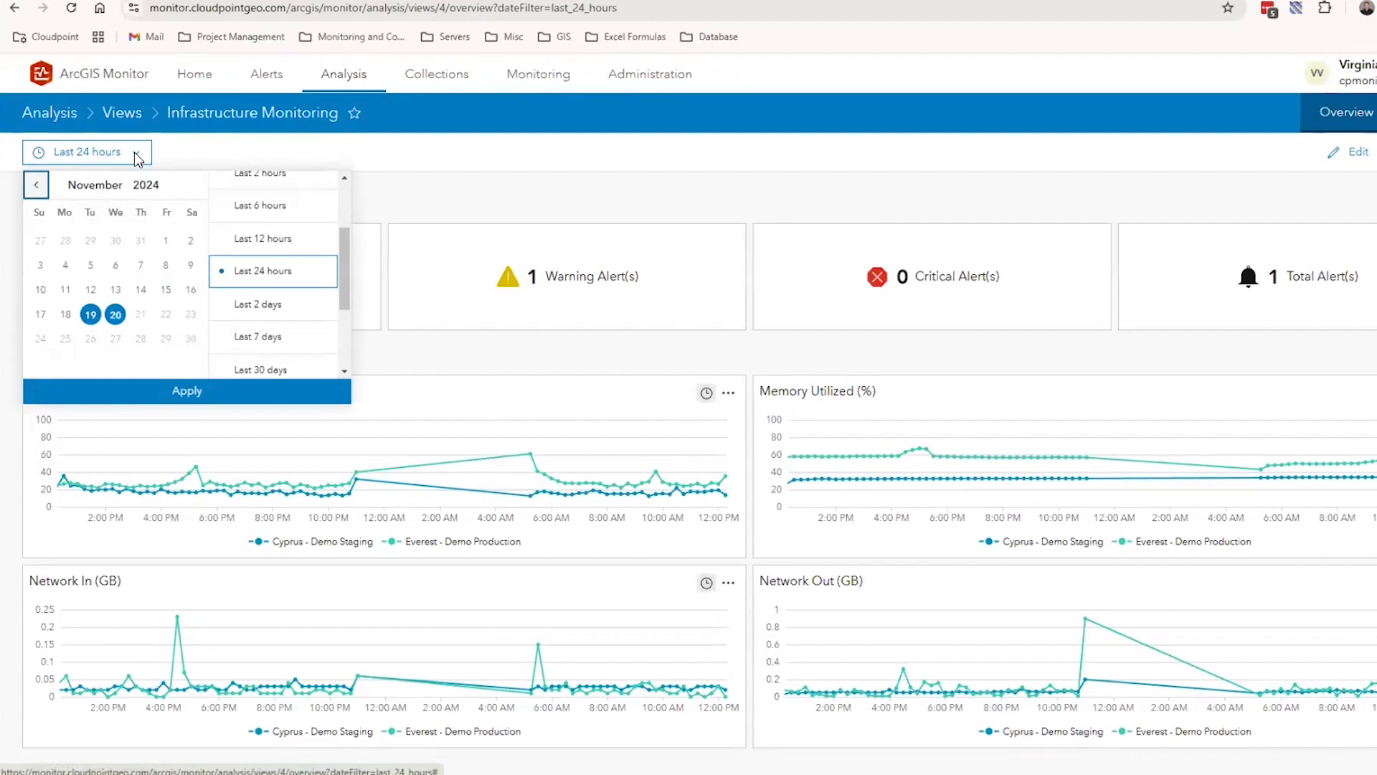
scroll(255, 237, up, 2)
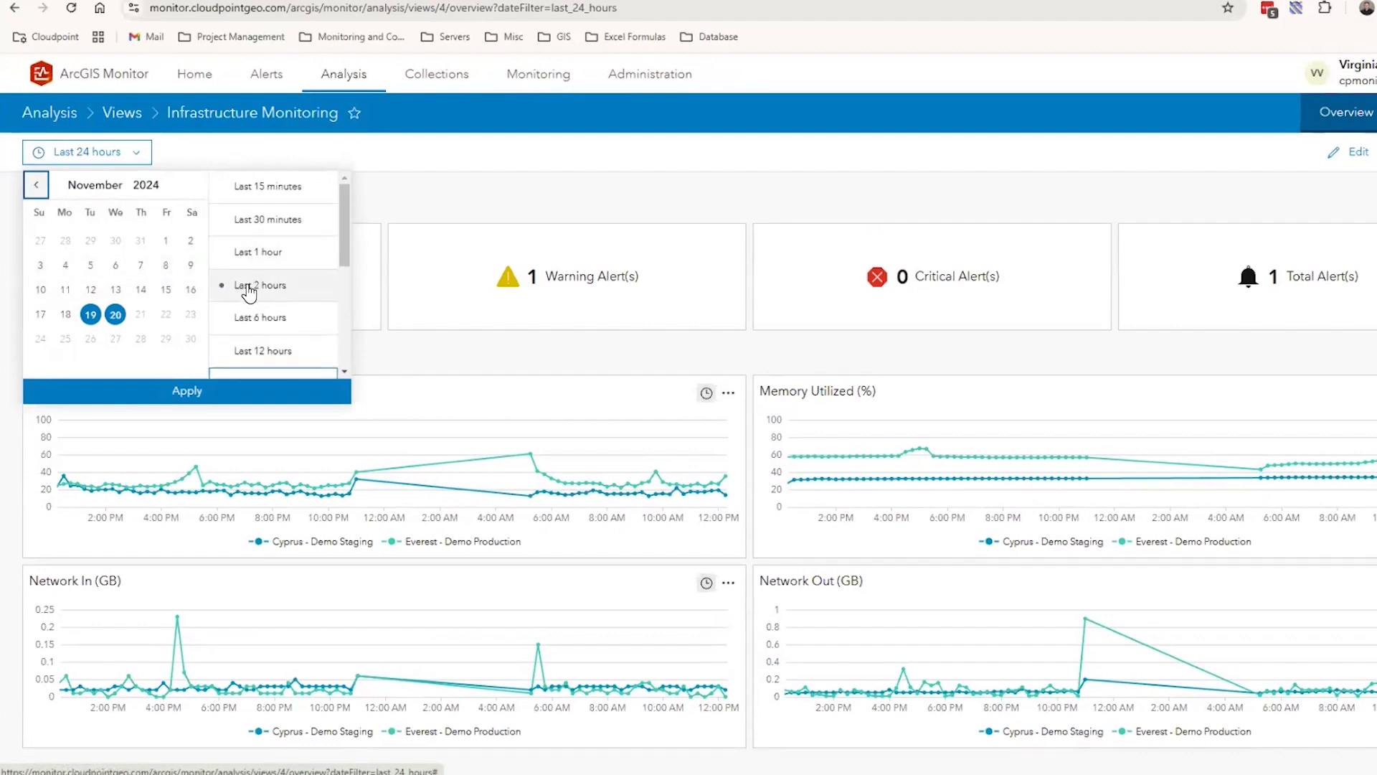
click(249, 286)
click(240, 391)
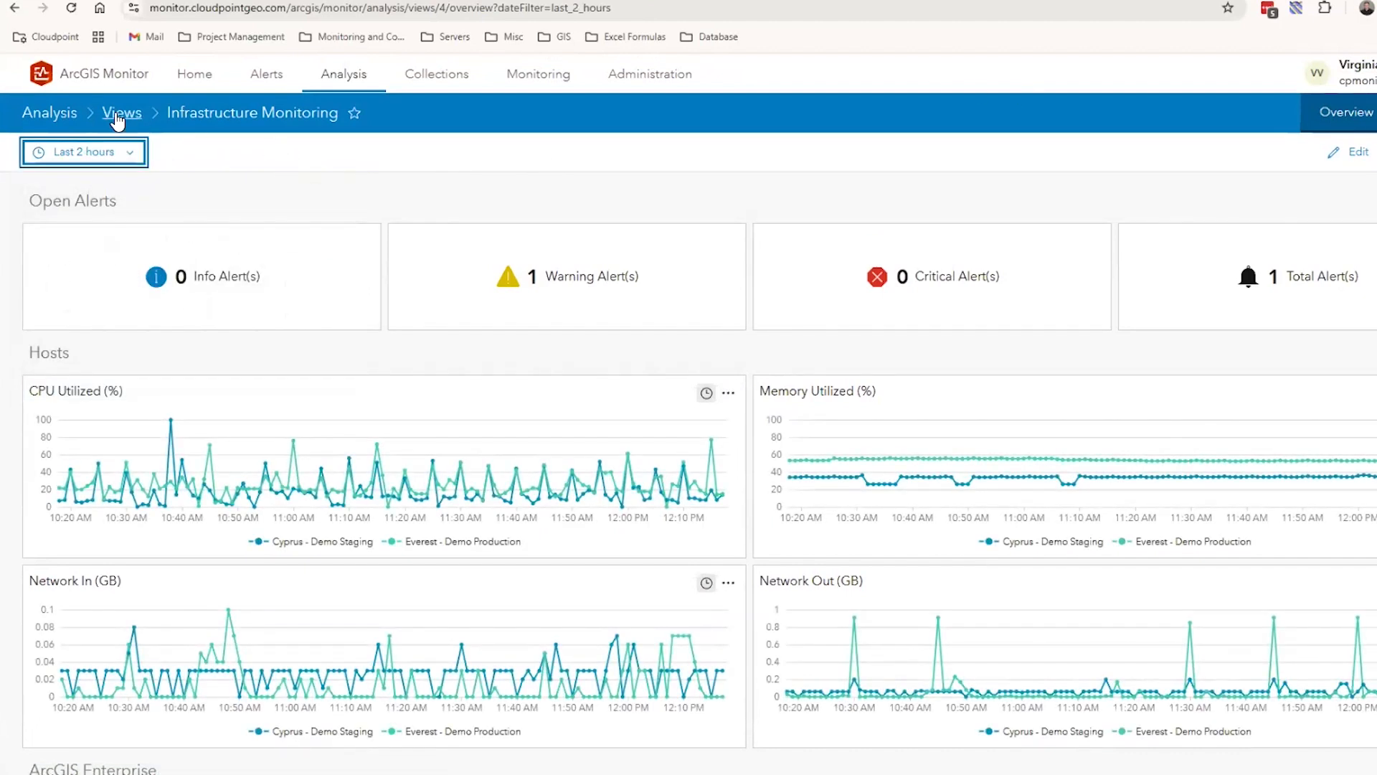
Go to the list of dataviews, examine the expression of Components x Metrics x Data, and return to the list
click(118, 115)
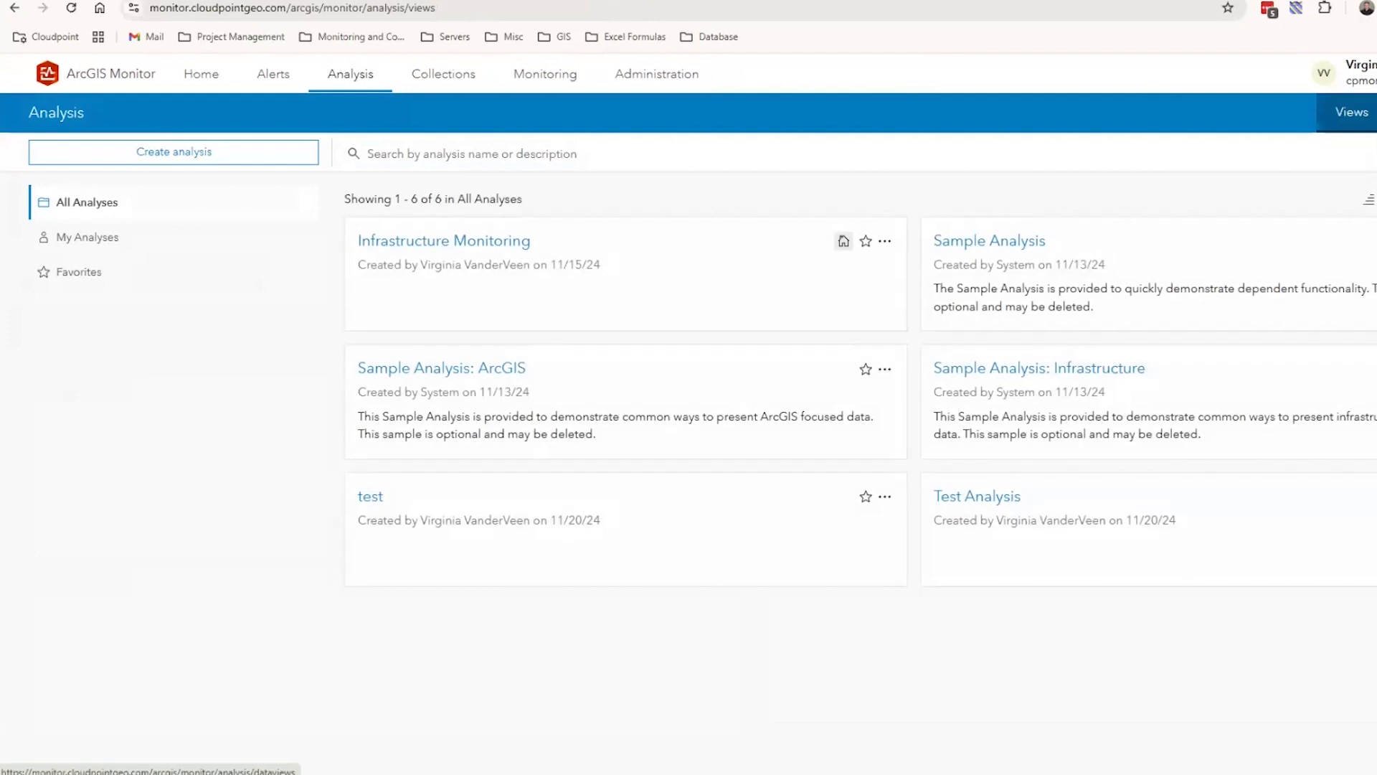
click(1352, 111)
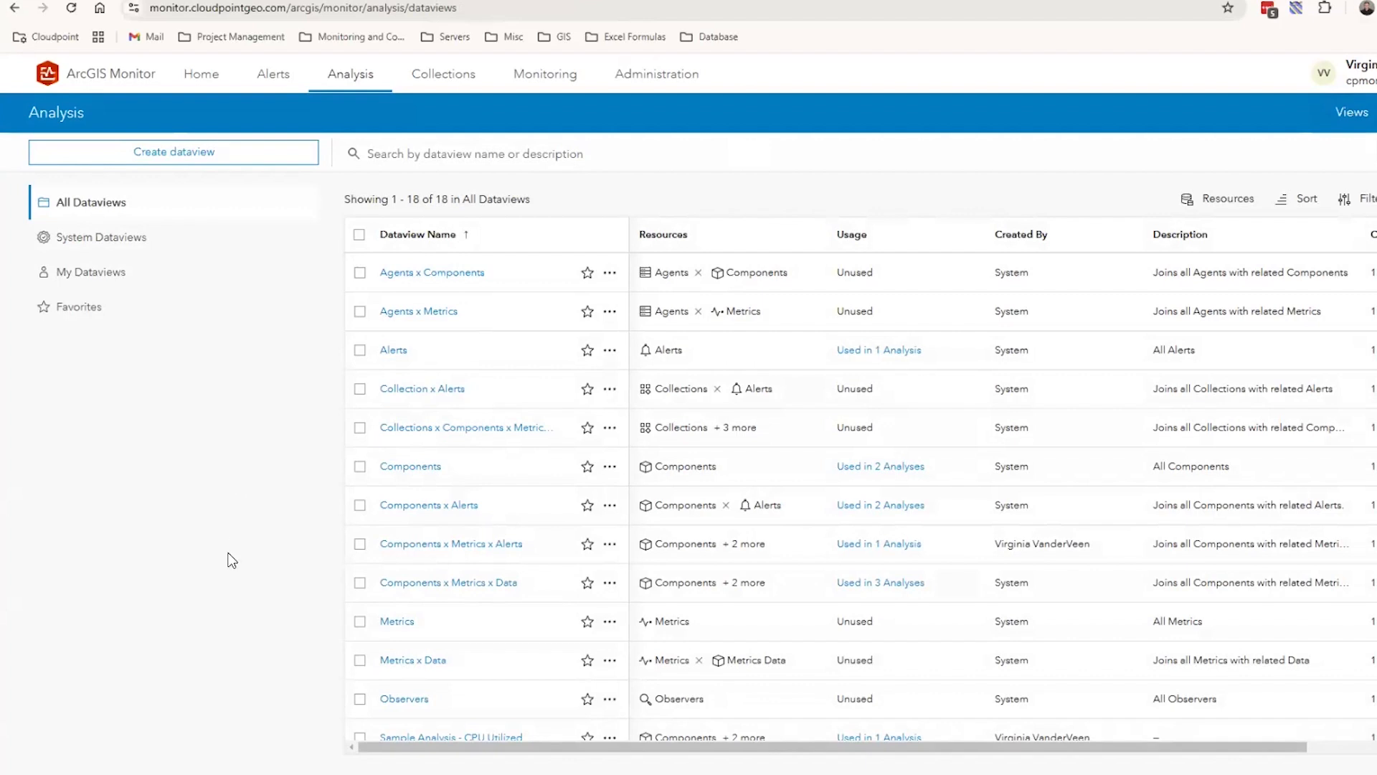
click(451, 584)
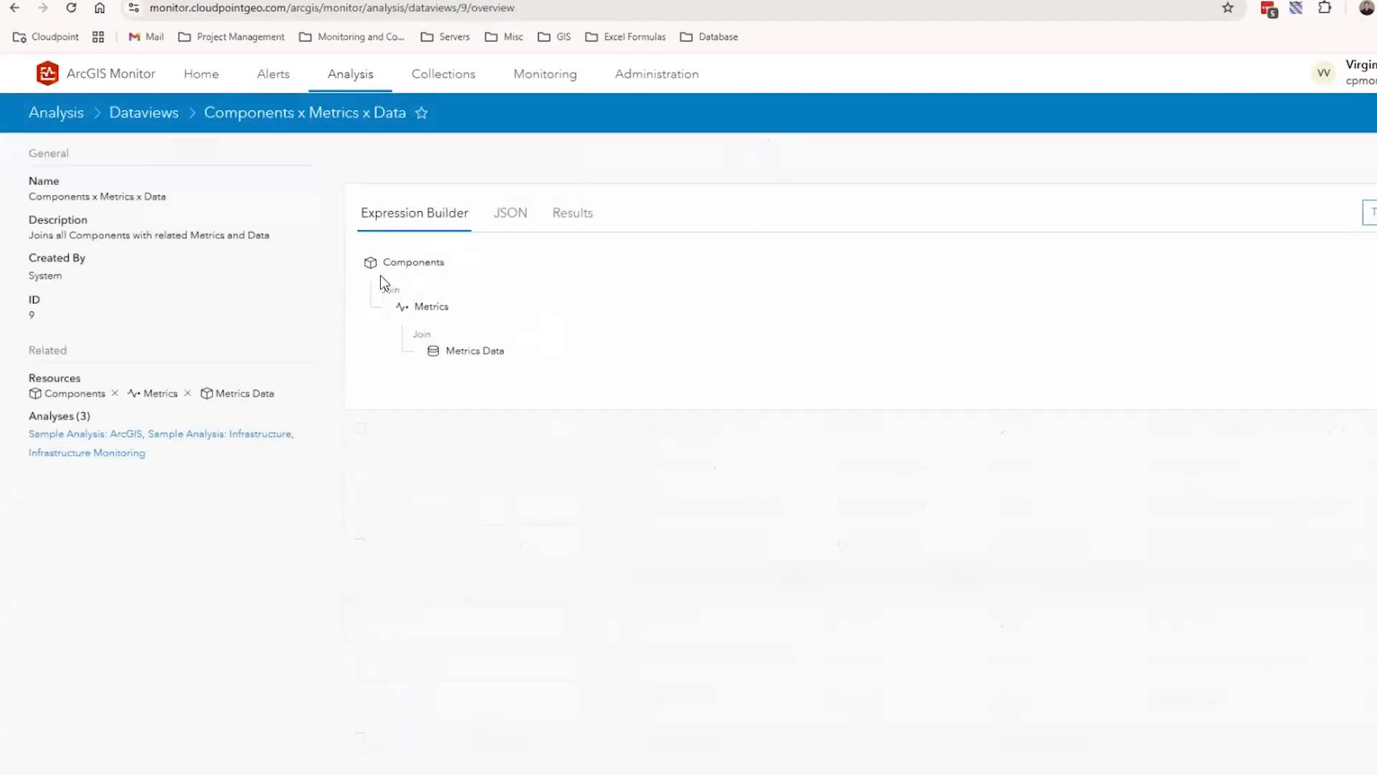
click(1371, 213)
click(144, 113)
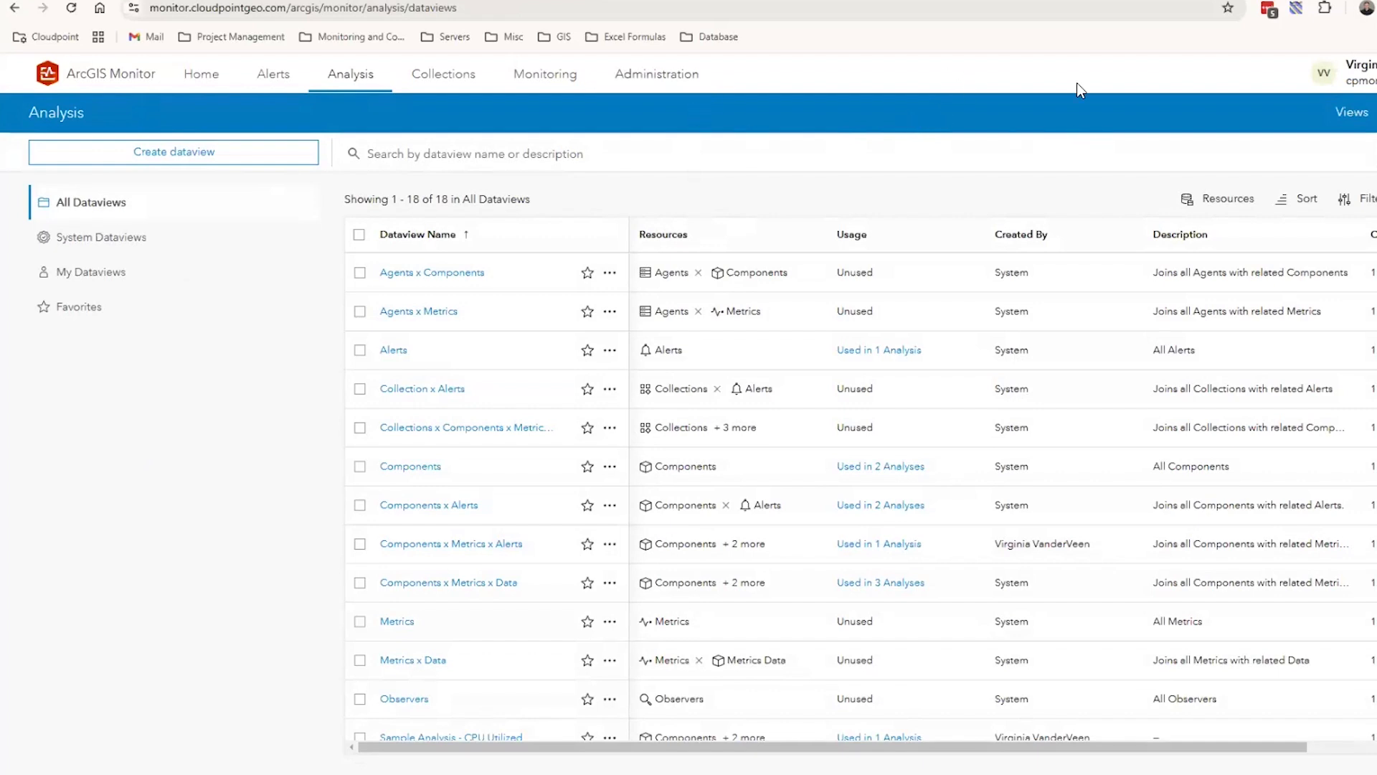
Go to the list of analysis views and create a new analysis named Test 2
click(1352, 114)
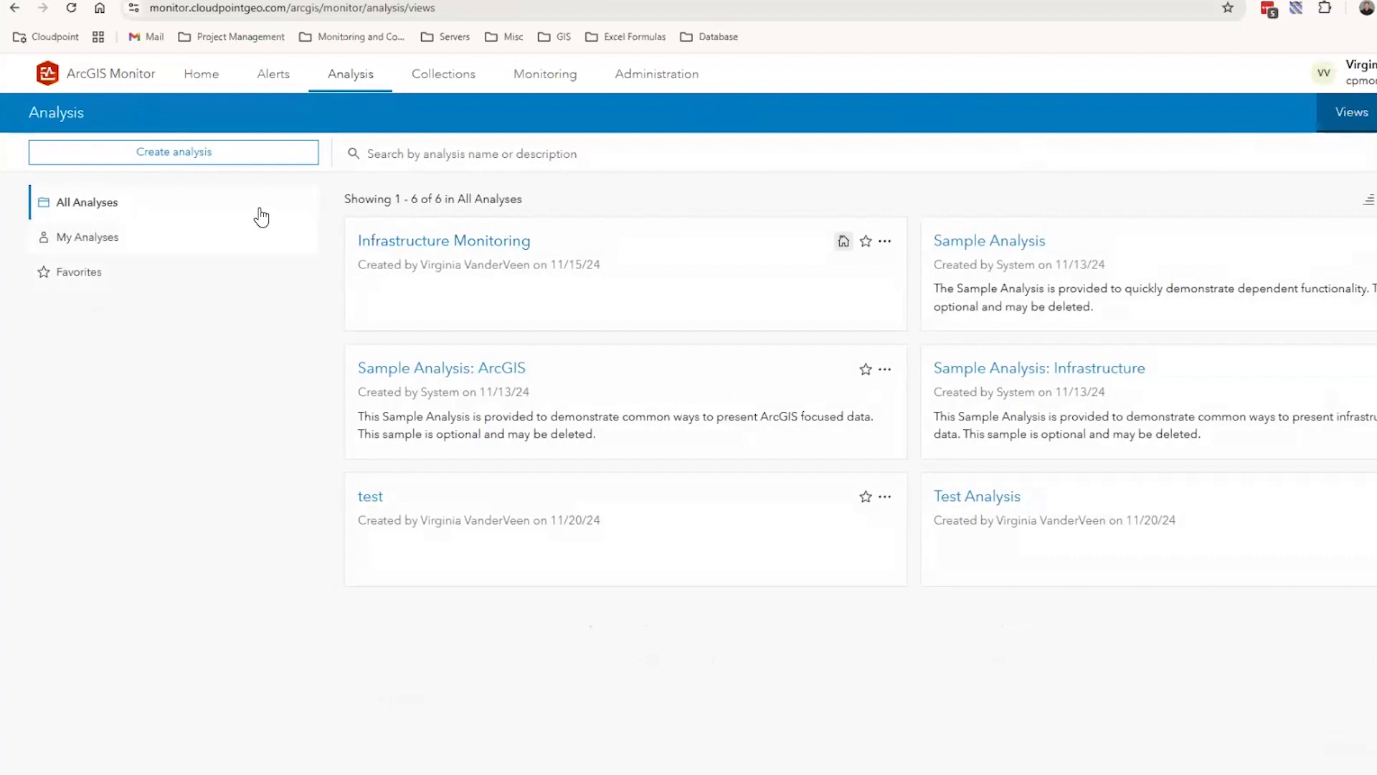
click(244, 159)
click(619, 368)
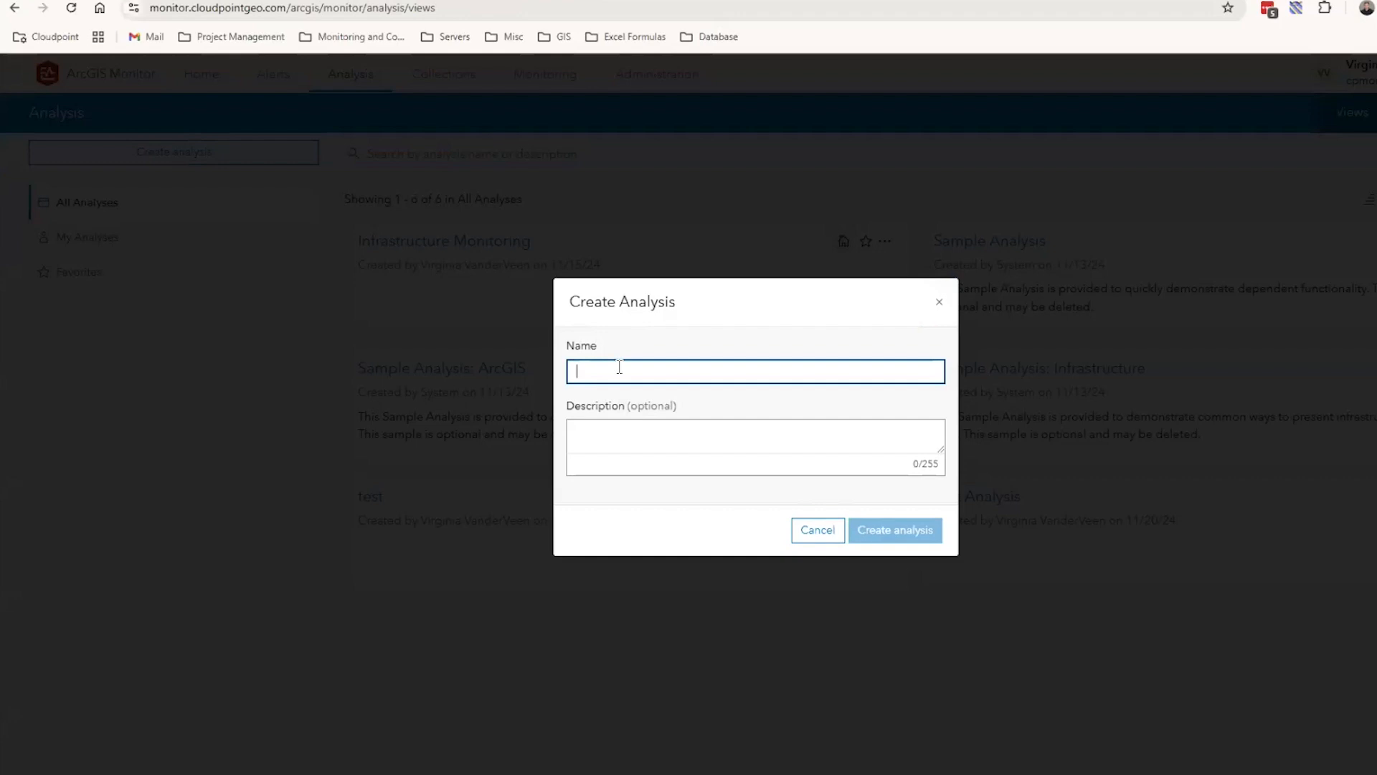
text(Test 2)
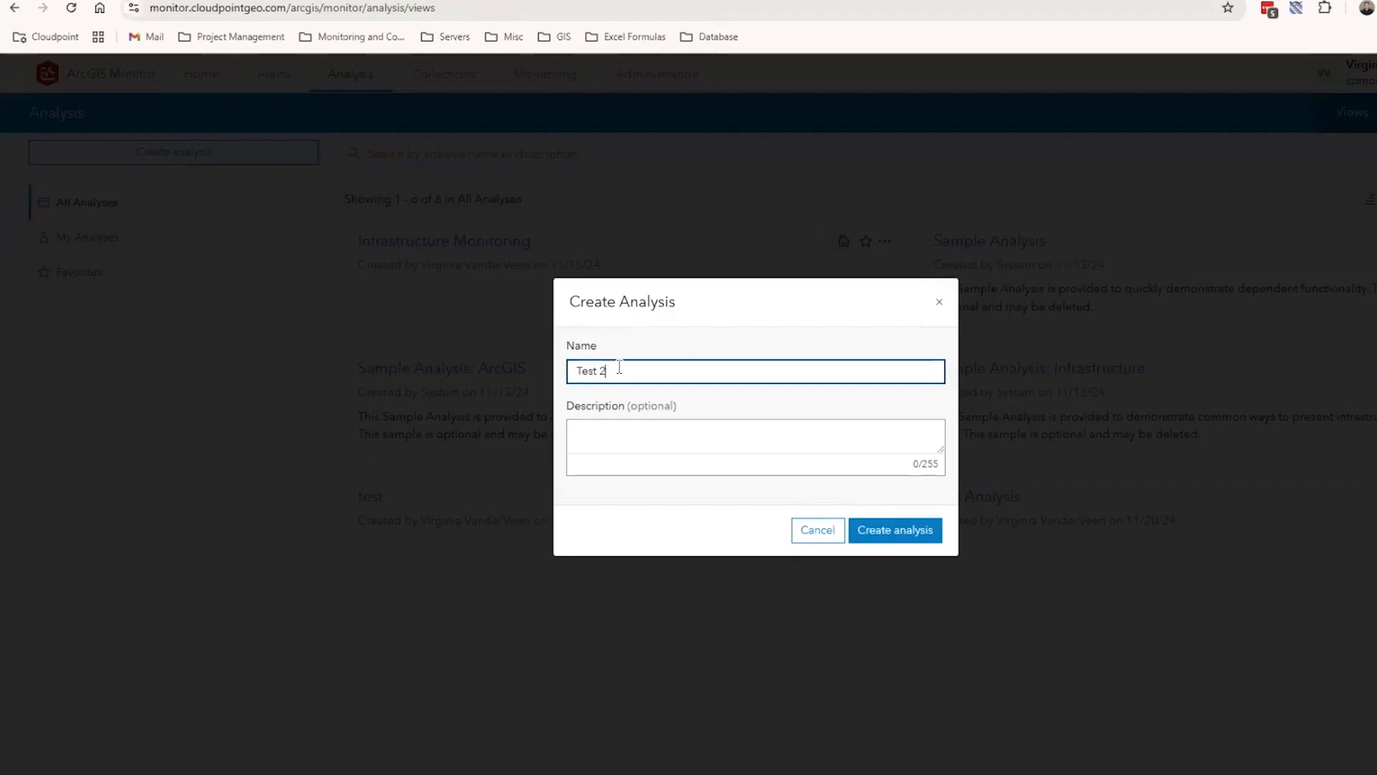
click(889, 543)
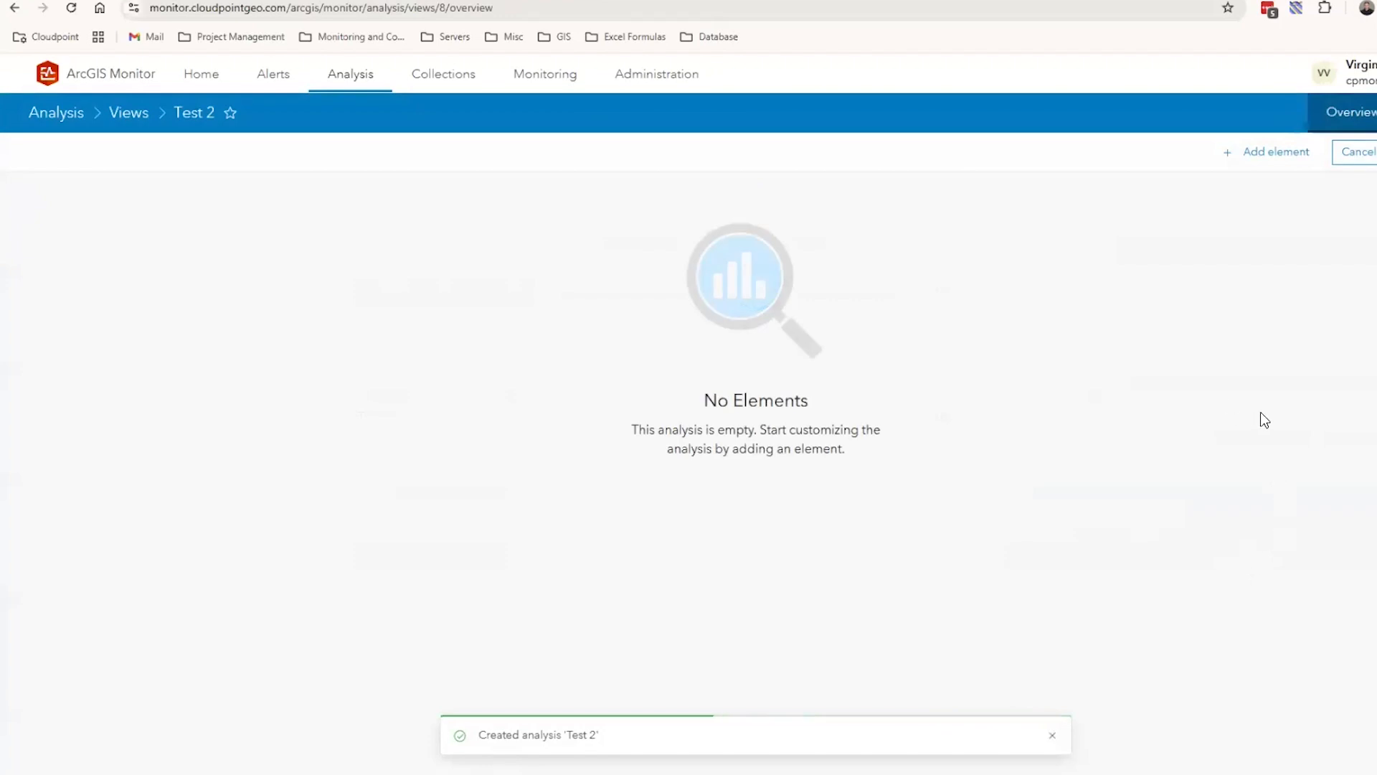
Add a section header element titled Test Header to the Test 2 analysis
click(1271, 154)
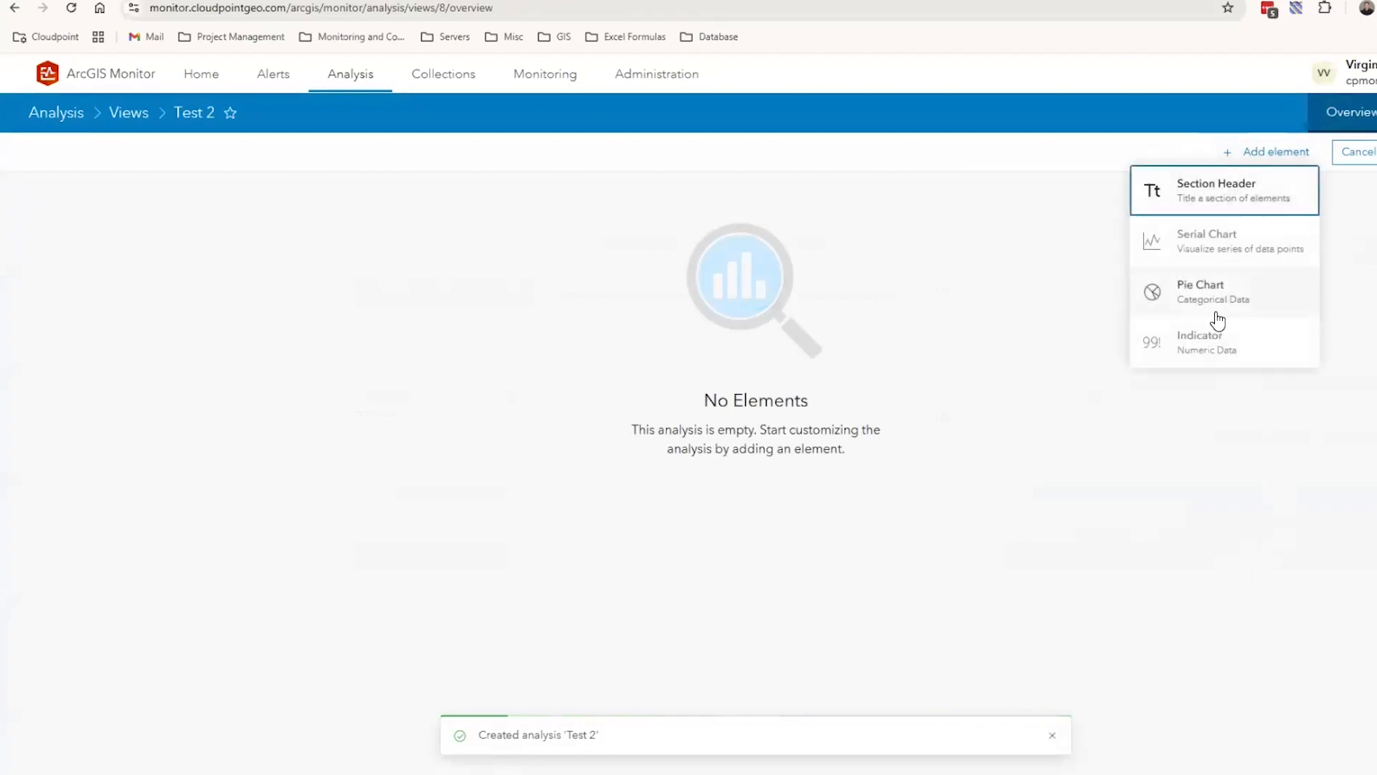
click(1210, 193)
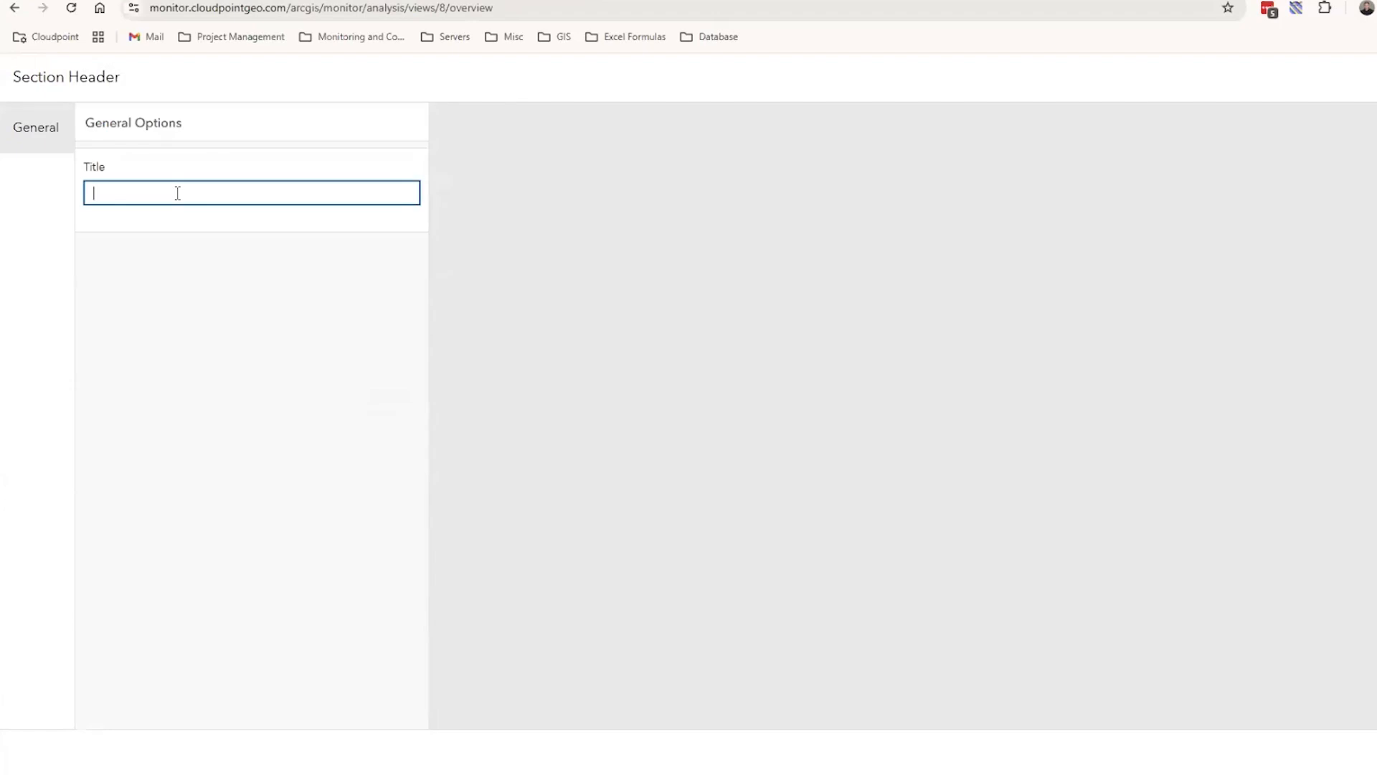
text(Test Header)
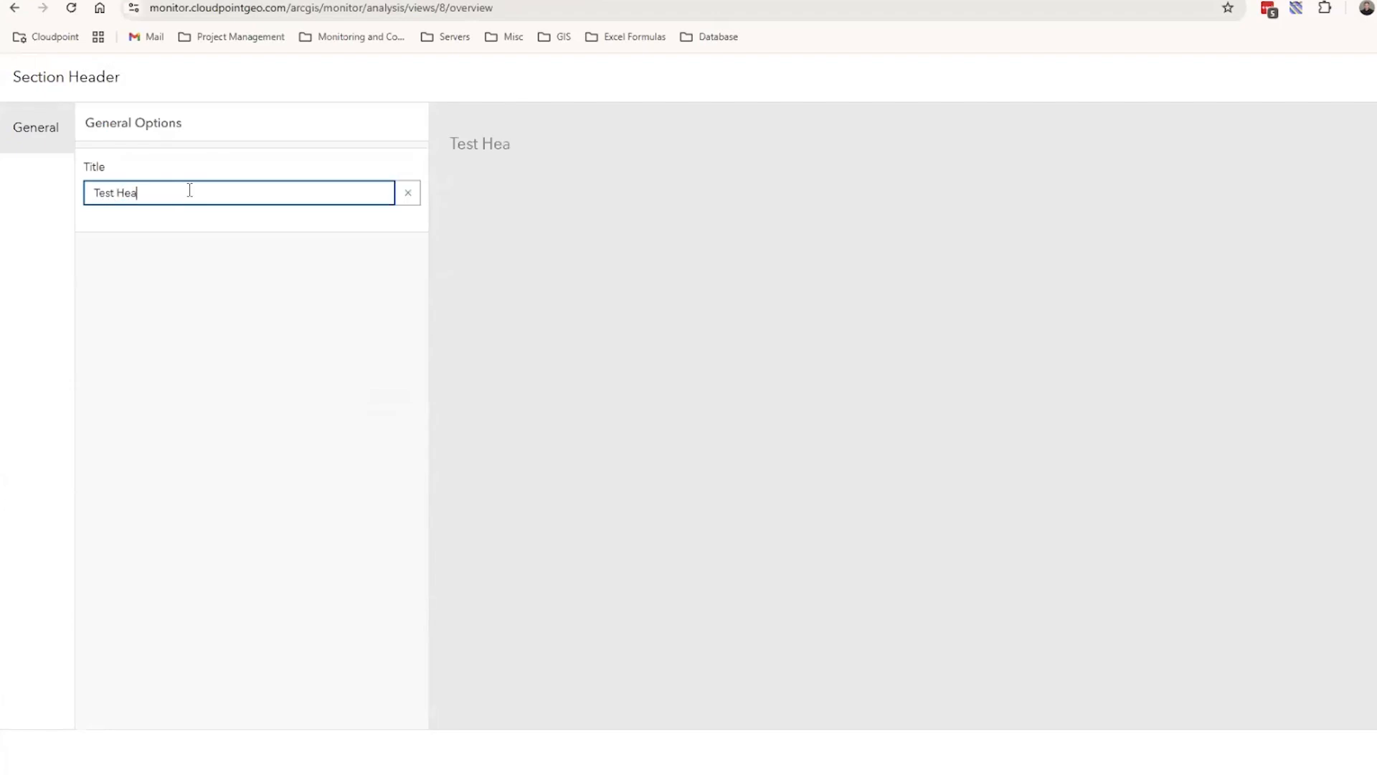
click(1374, 752)
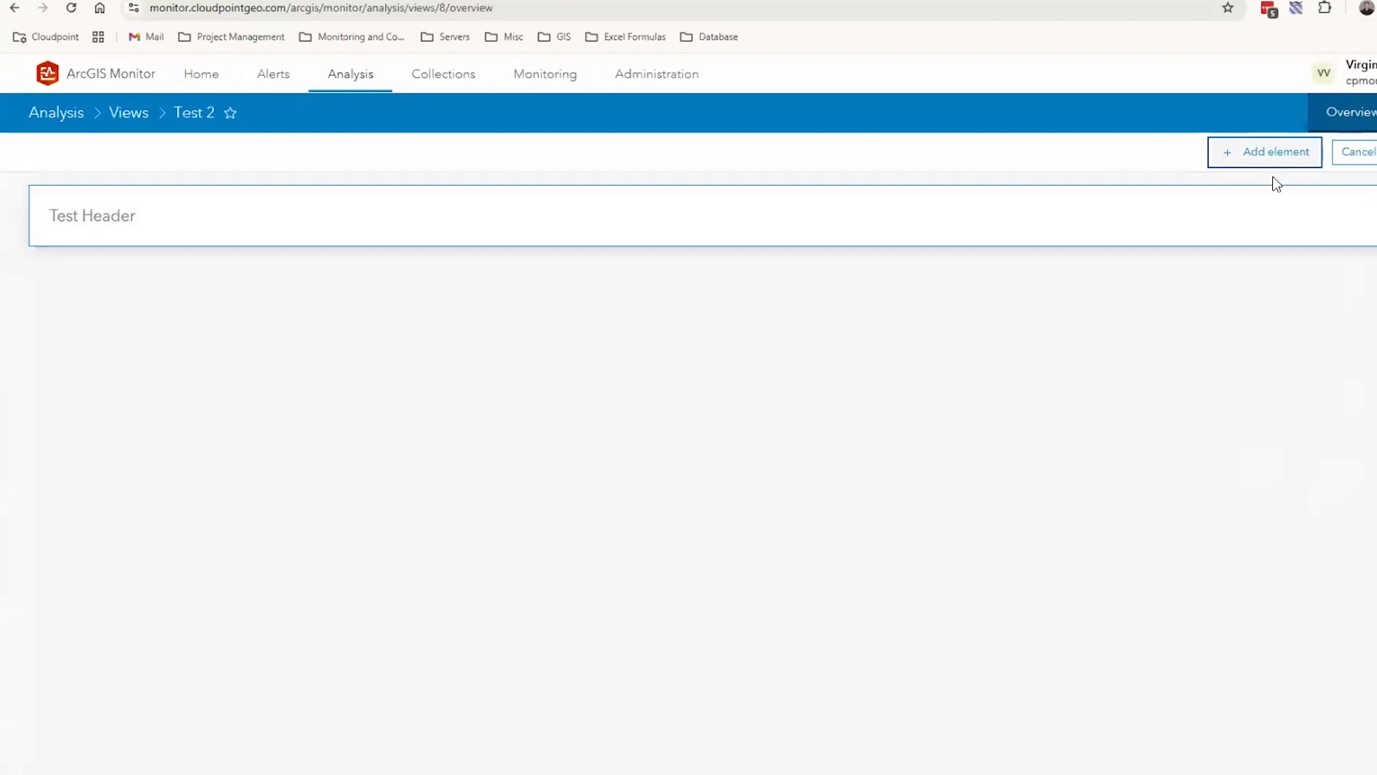
Add an indicator element that uses the Components dataview, searching the dataviews for comp
click(1264, 150)
click(1195, 342)
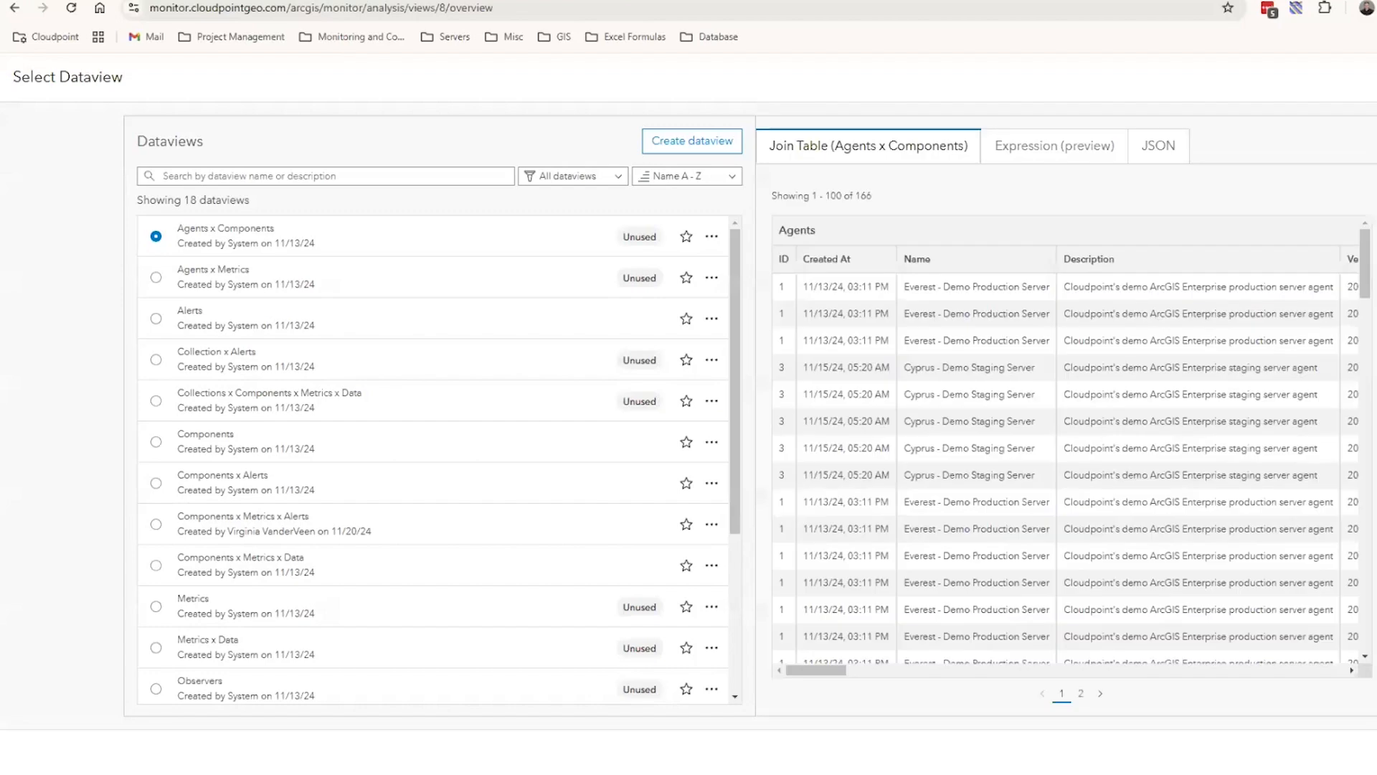
click(319, 177)
text(comp)
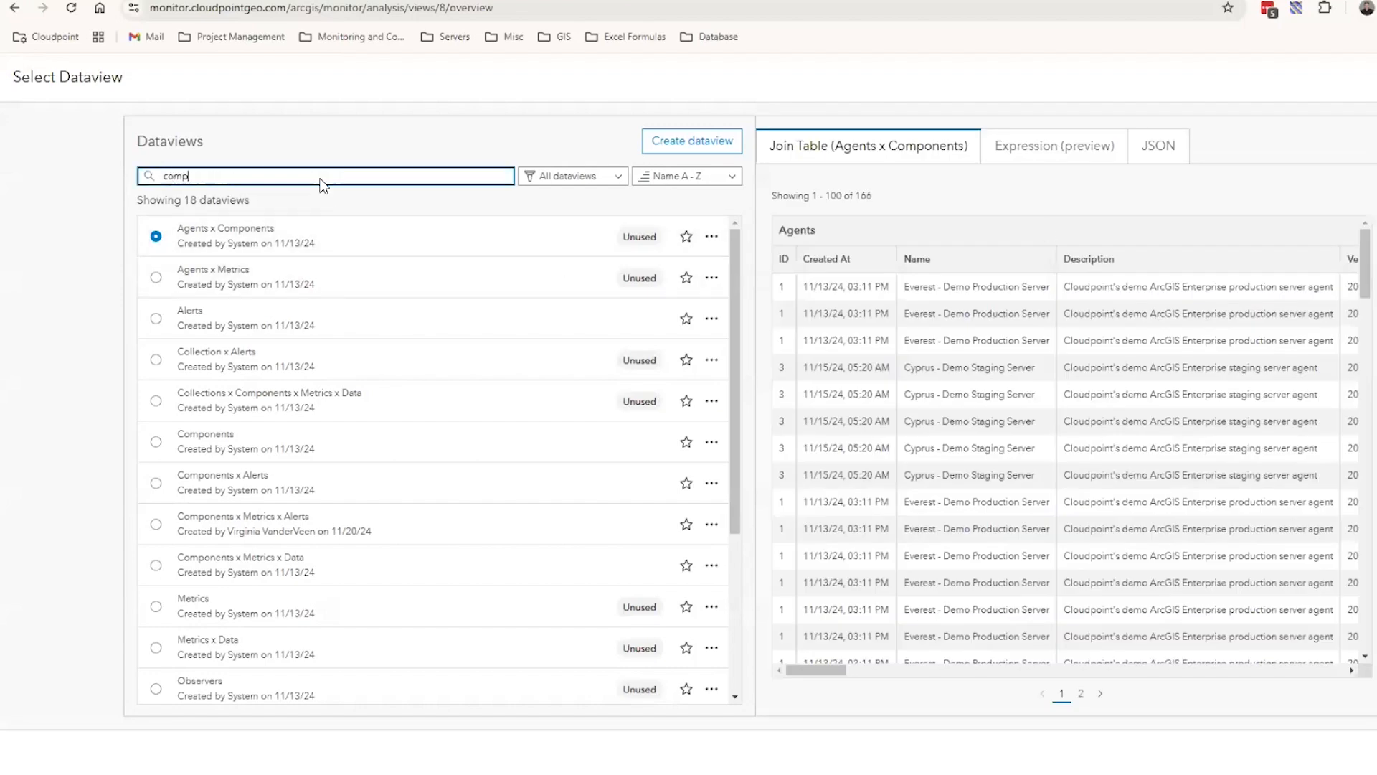
click(155, 318)
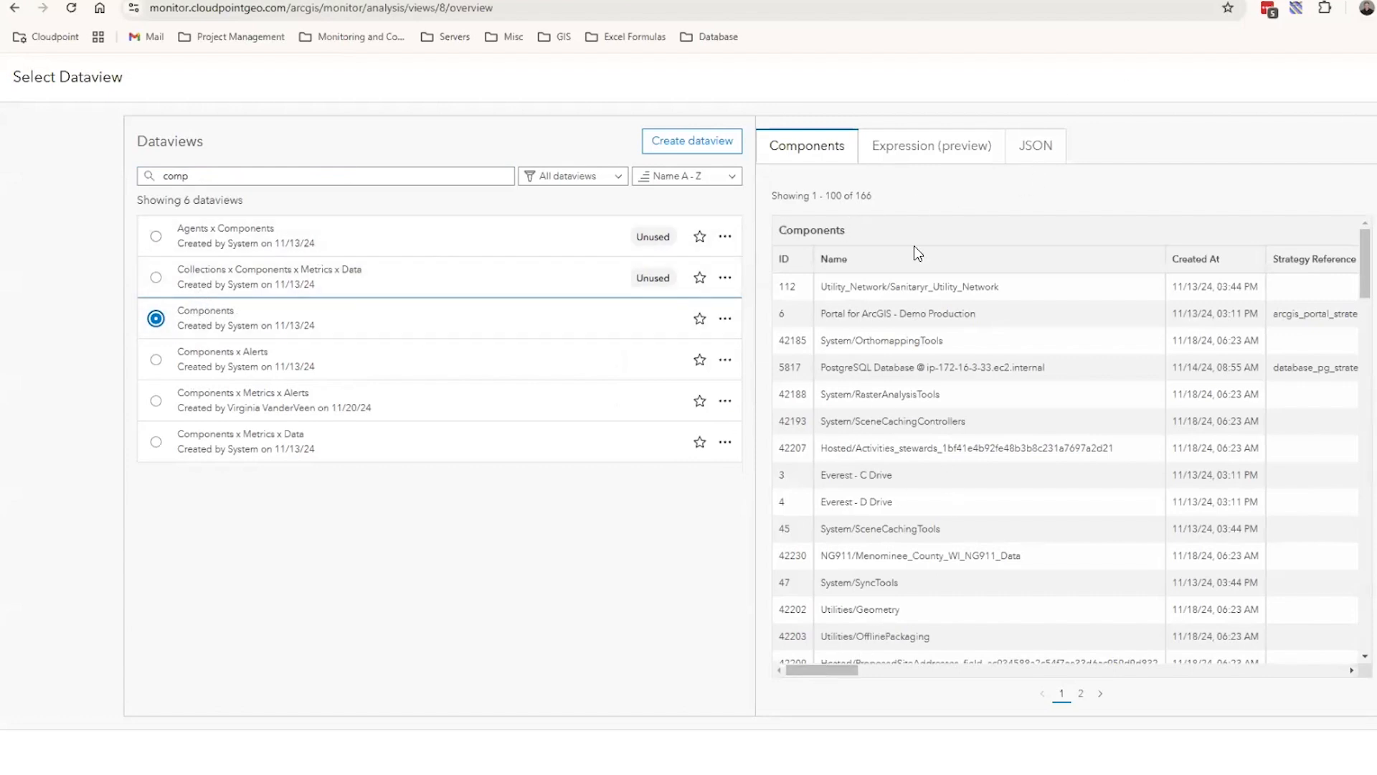
mouse_move(829, 673)
mouse_down()
mouse_move(1321, 682)
mouse_move(816, 673)
mouse_up()
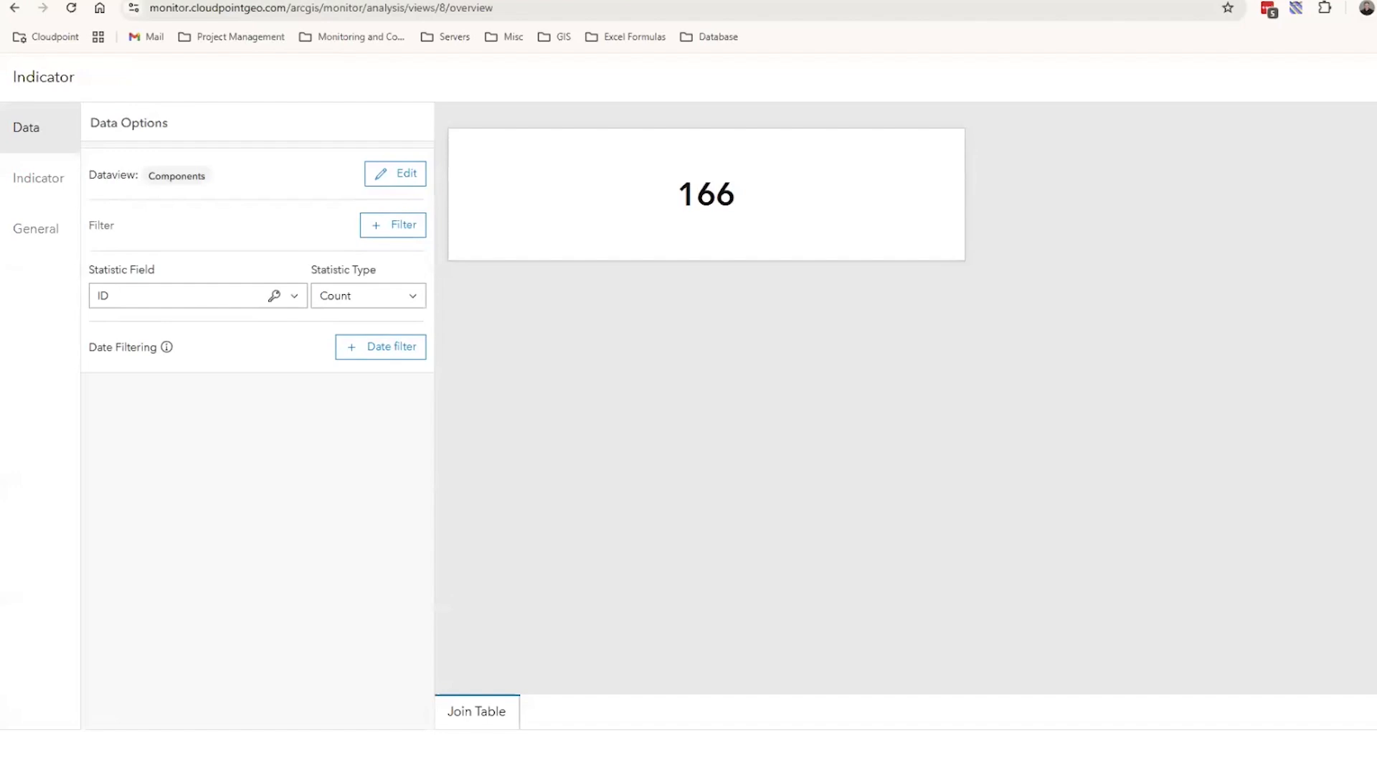
Add a filter to the indicator's data with the rule Type is ArcGIS Server
click(399, 224)
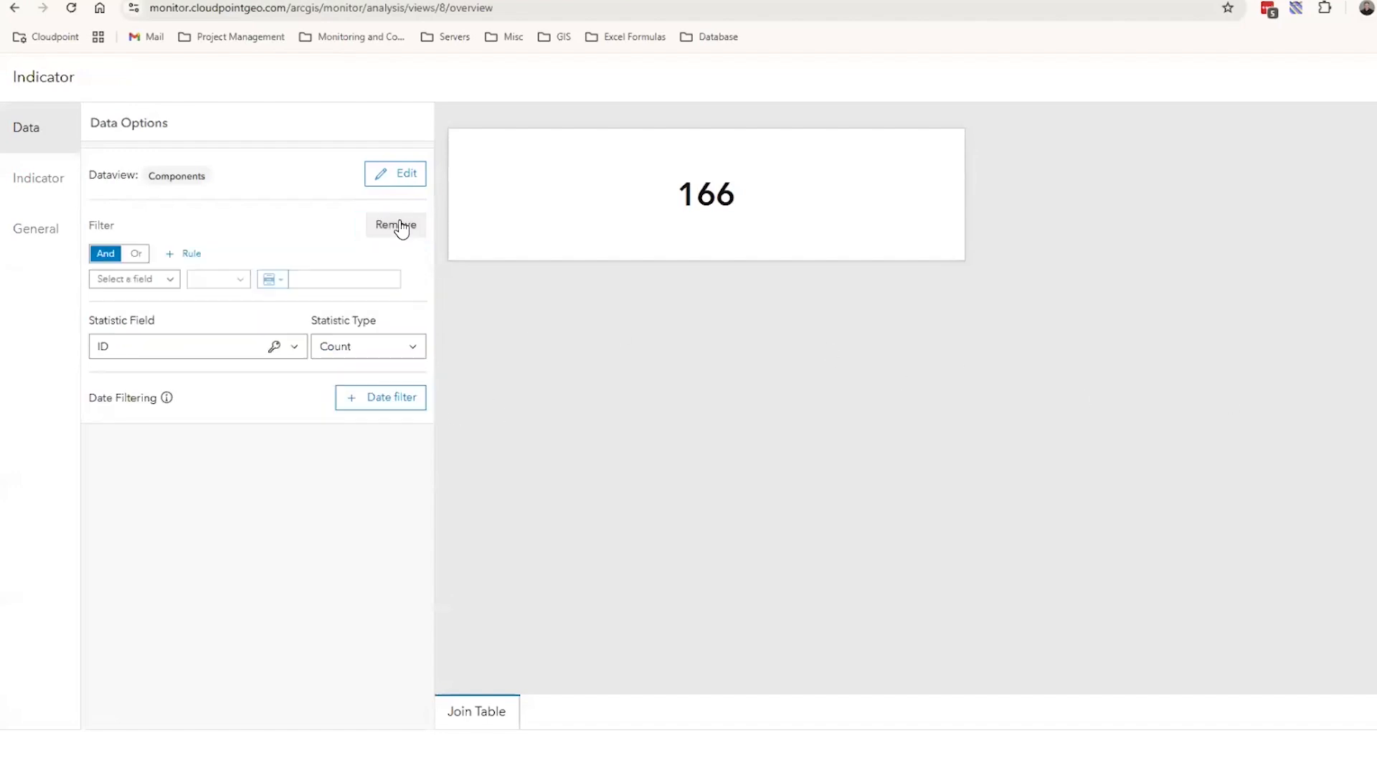
click(170, 281)
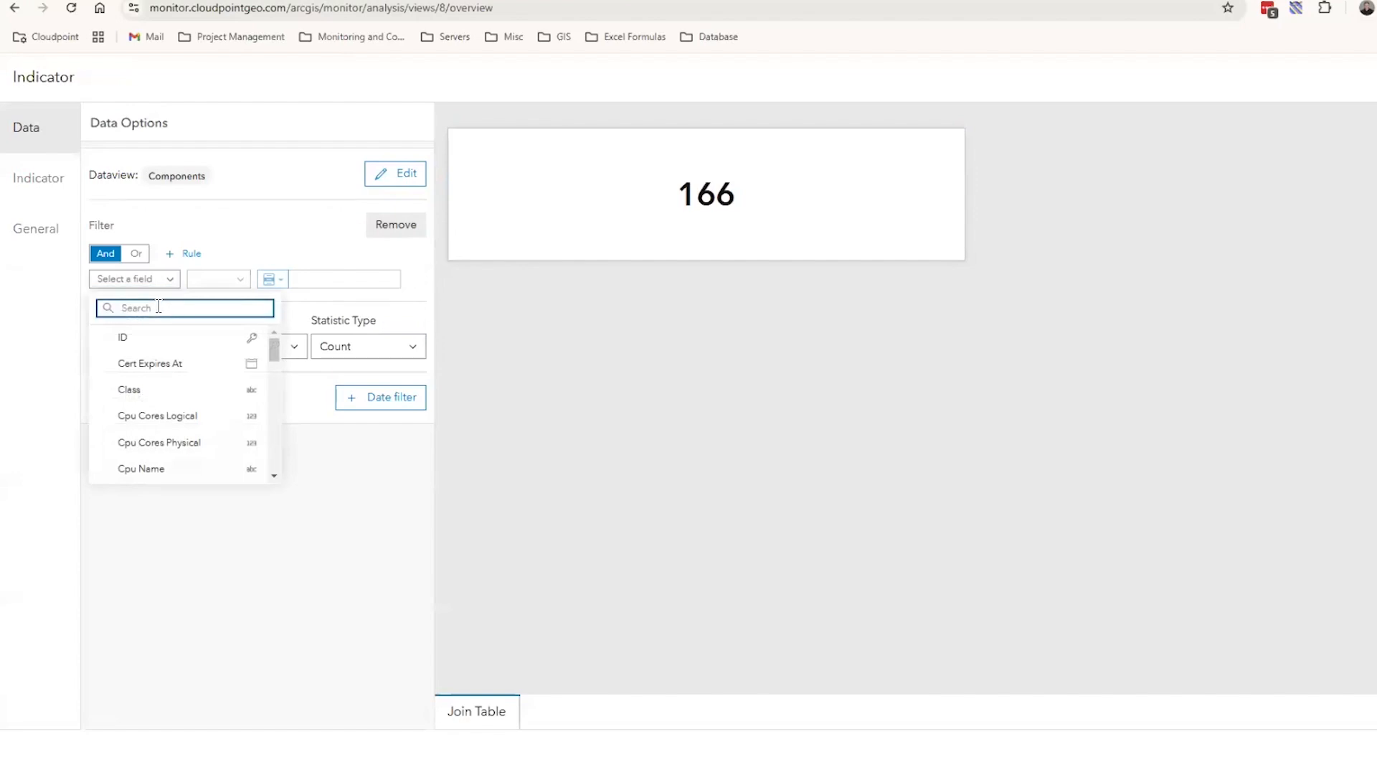
text(ty)
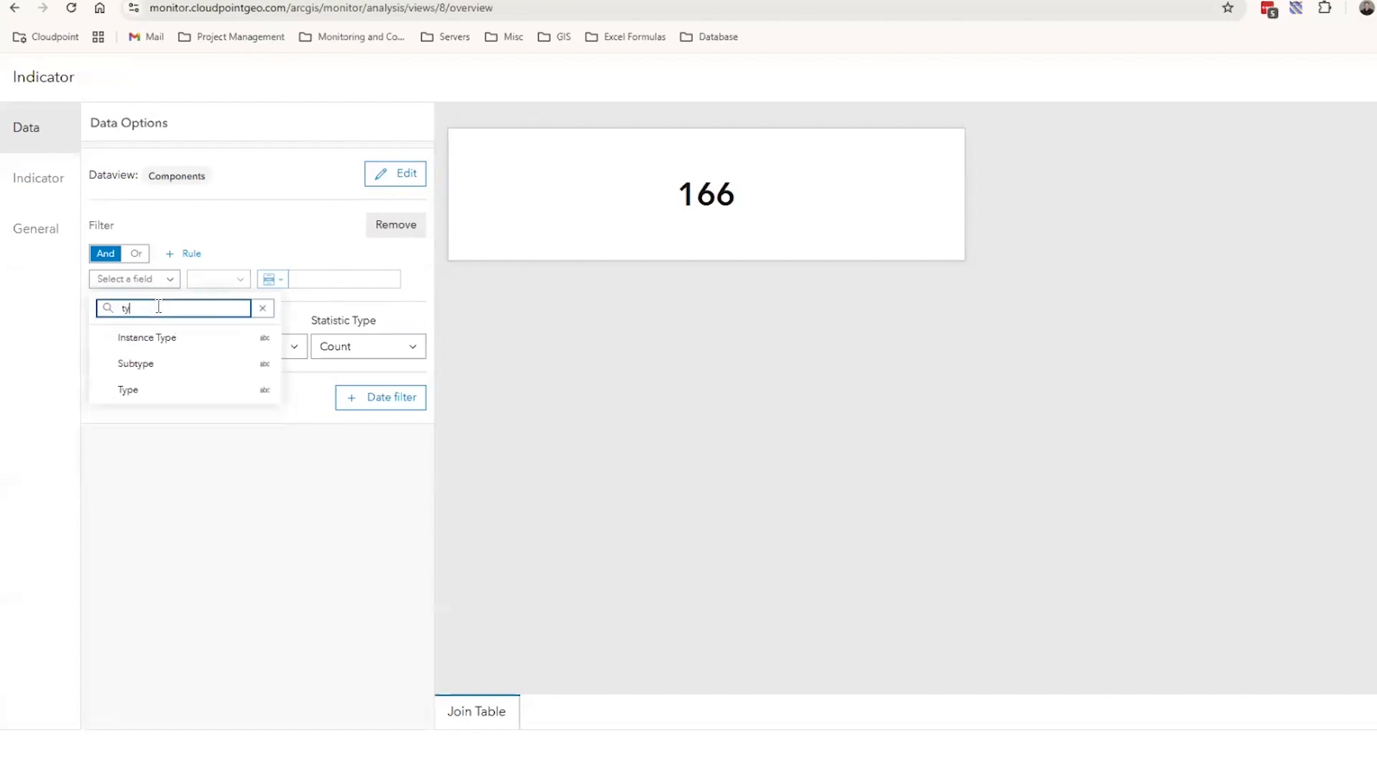
click(162, 391)
click(390, 280)
scroll(399, 369, down, 3)
click(386, 422)
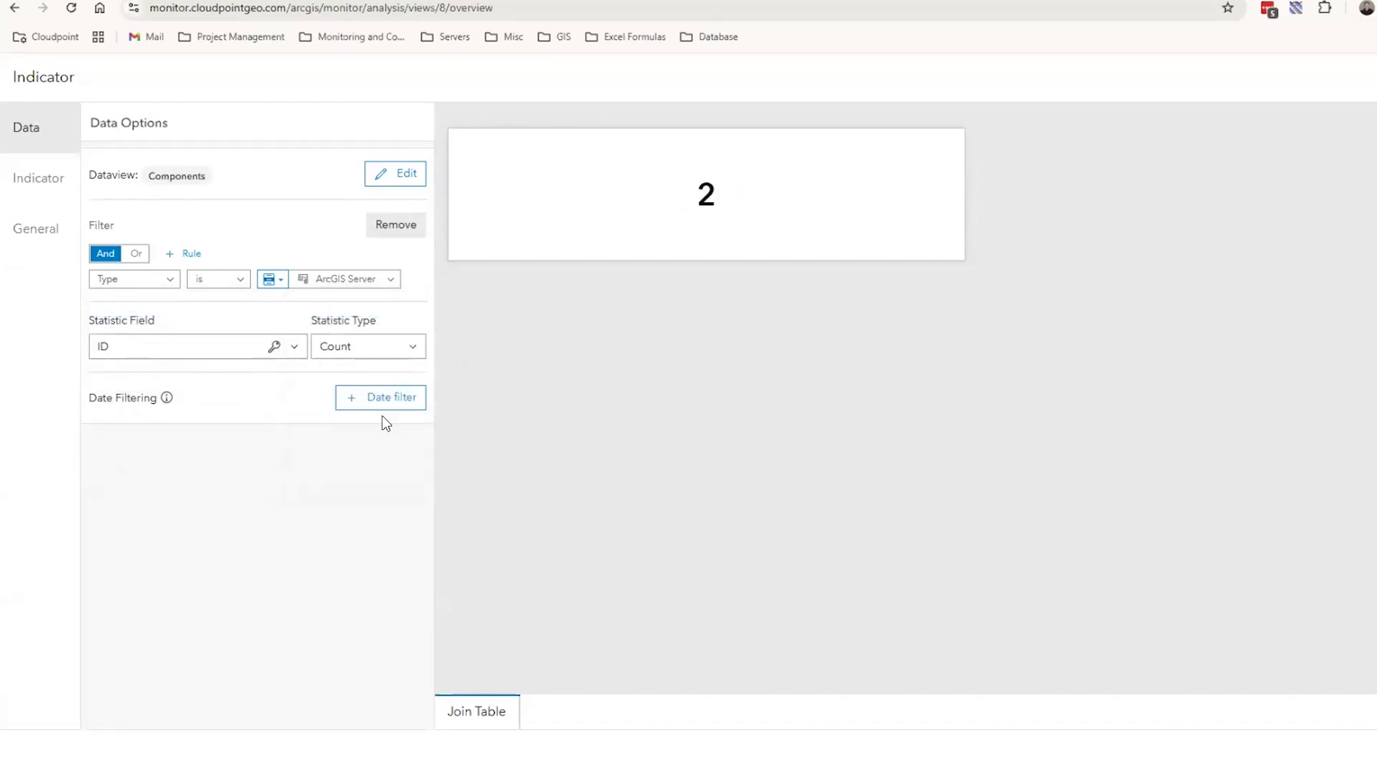
Add a second filter rule to the indicator and choose Status as its field
click(190, 253)
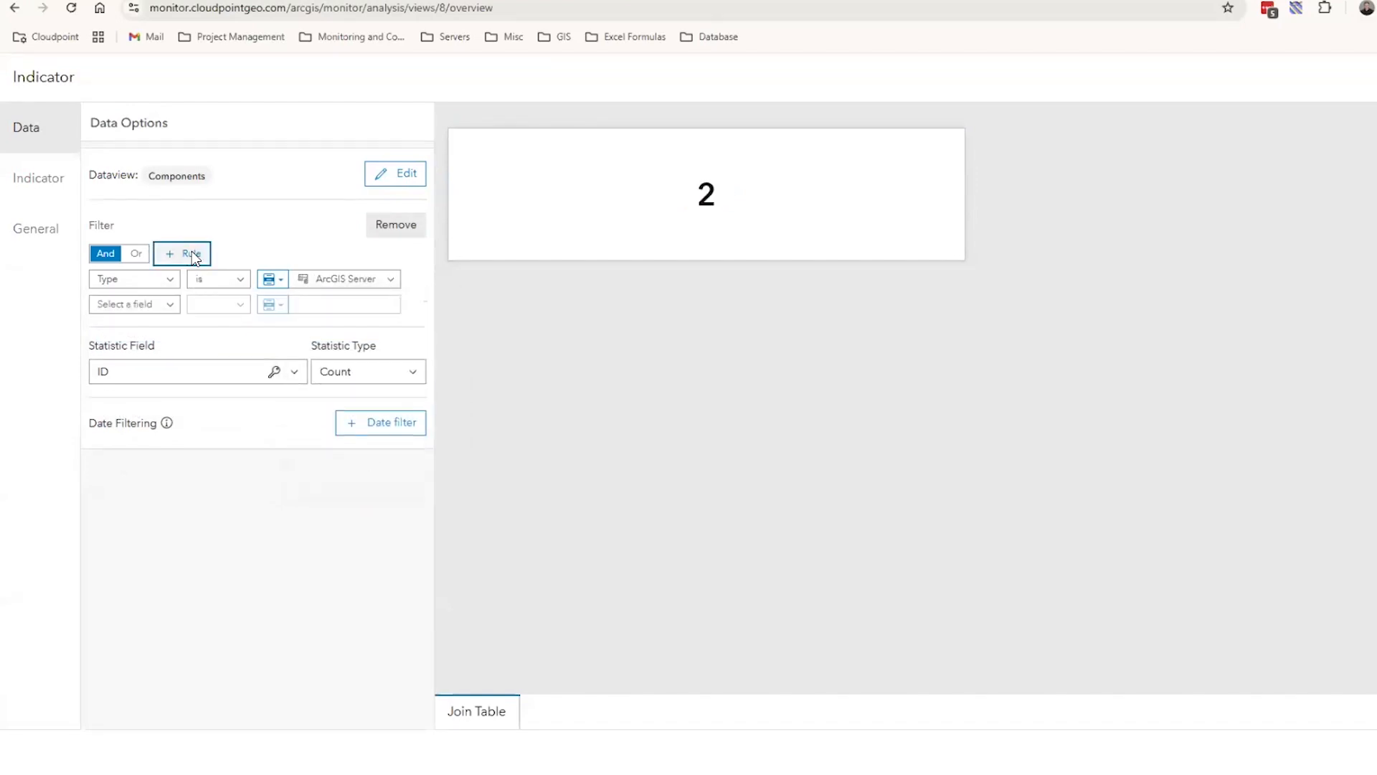
click(169, 304)
scroll(167, 459, down, 10)
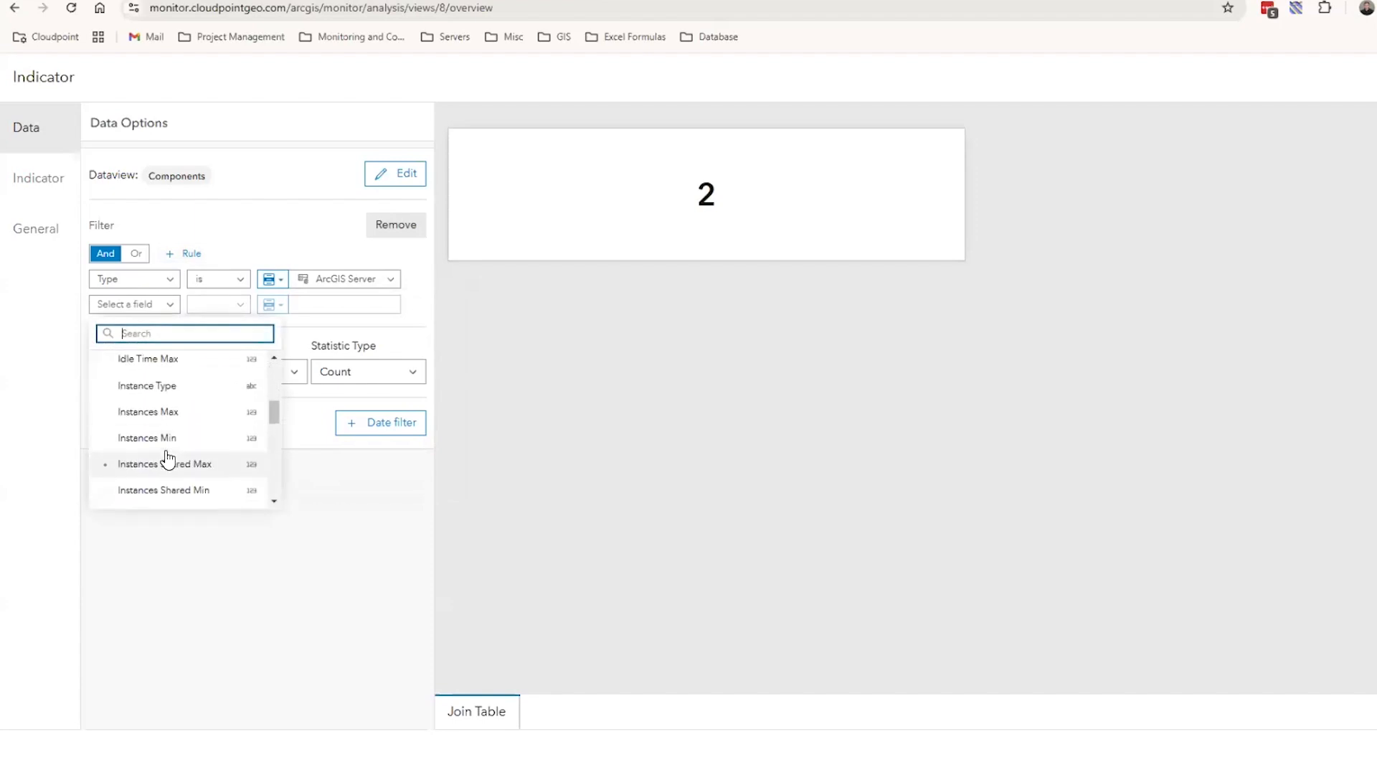
scroll(167, 459, down, 3)
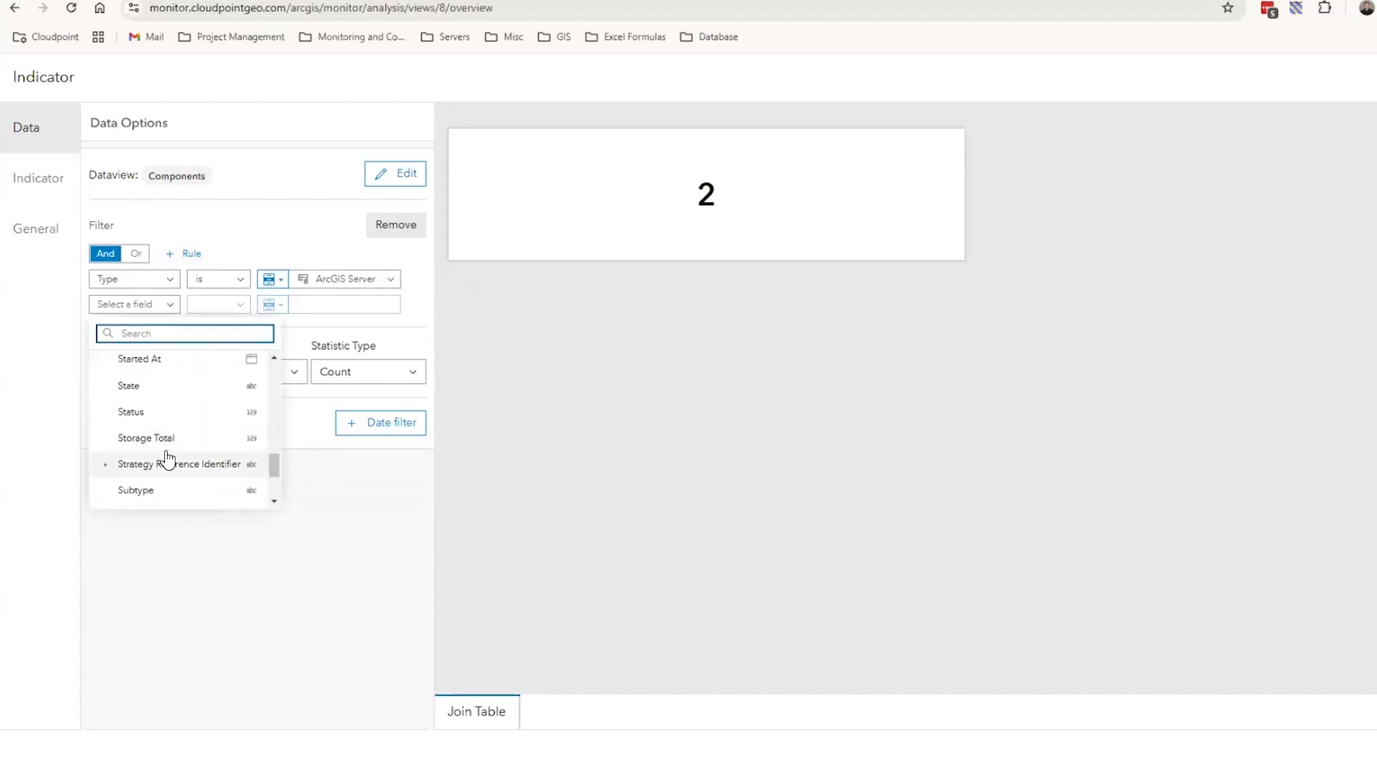
click(155, 411)
click(395, 308)
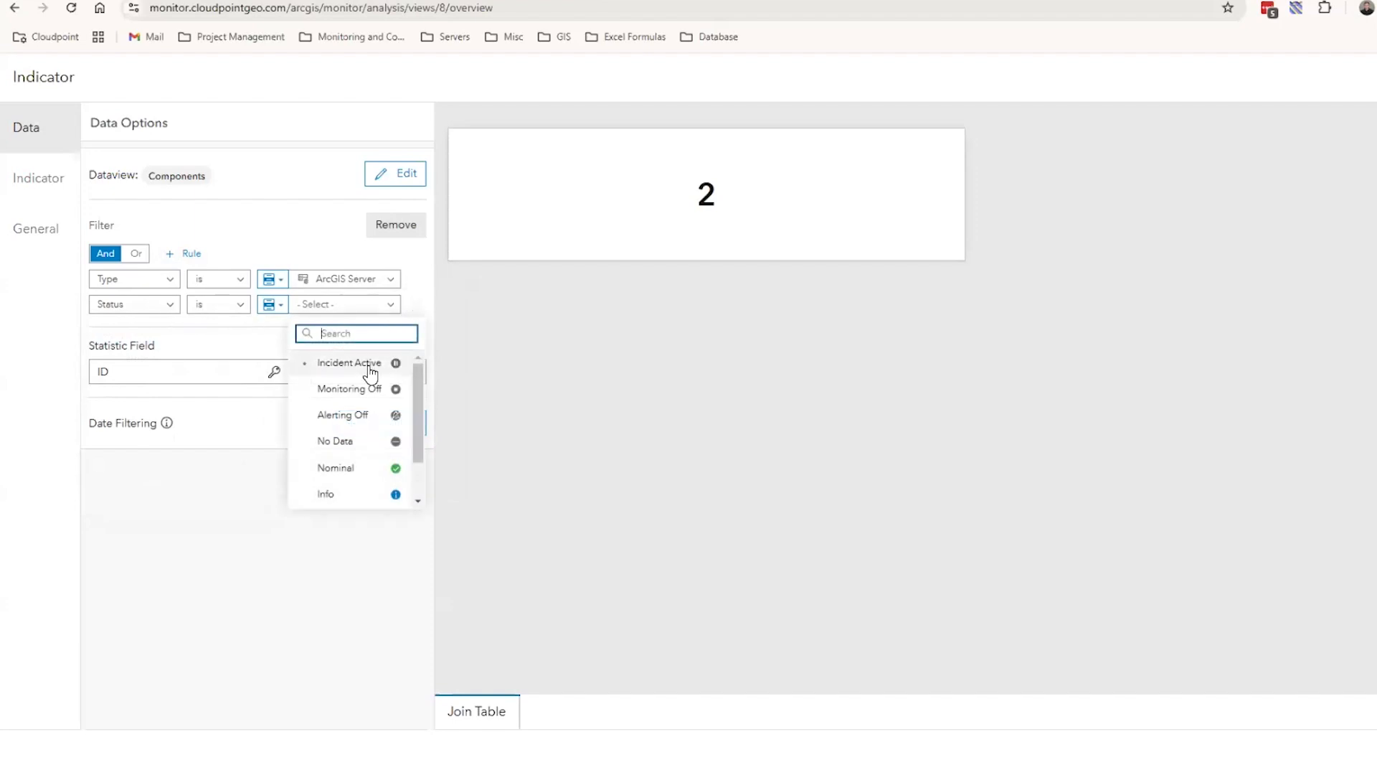
Change the second filter rule to State is Monitored
click(171, 313)
scroll(170, 423, down, 2)
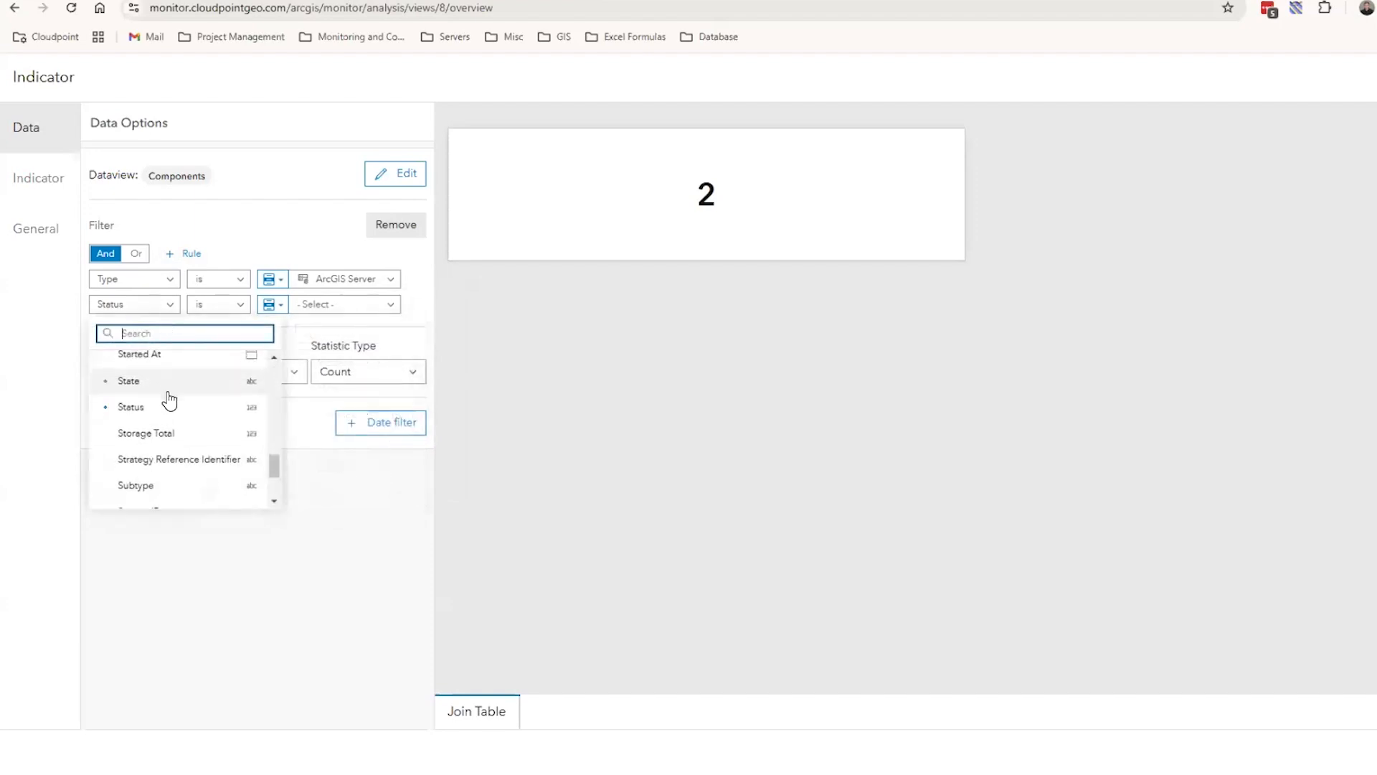
scroll(171, 423, down, 2)
scroll(172, 445, up, 3)
scroll(172, 442, down, 3)
scroll(172, 445, up, 3)
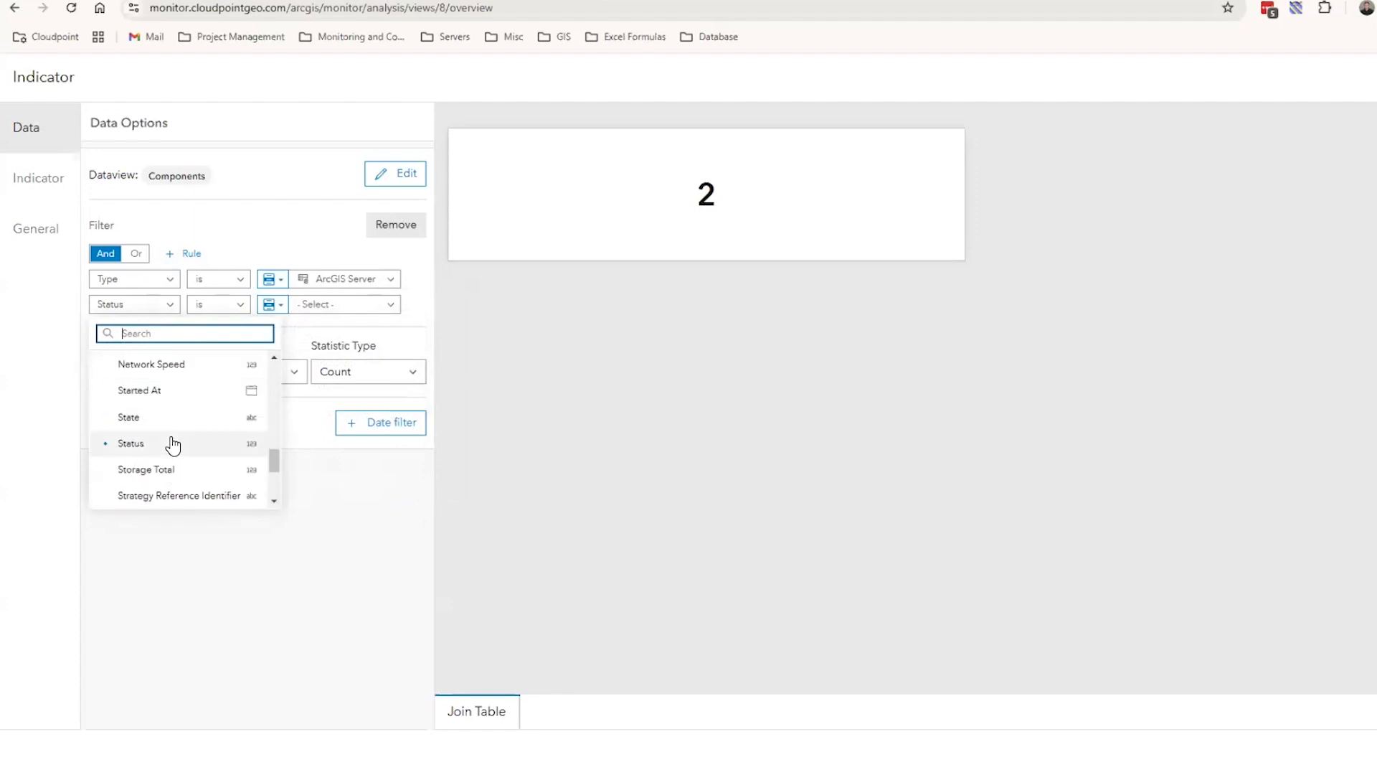
click(166, 423)
click(388, 307)
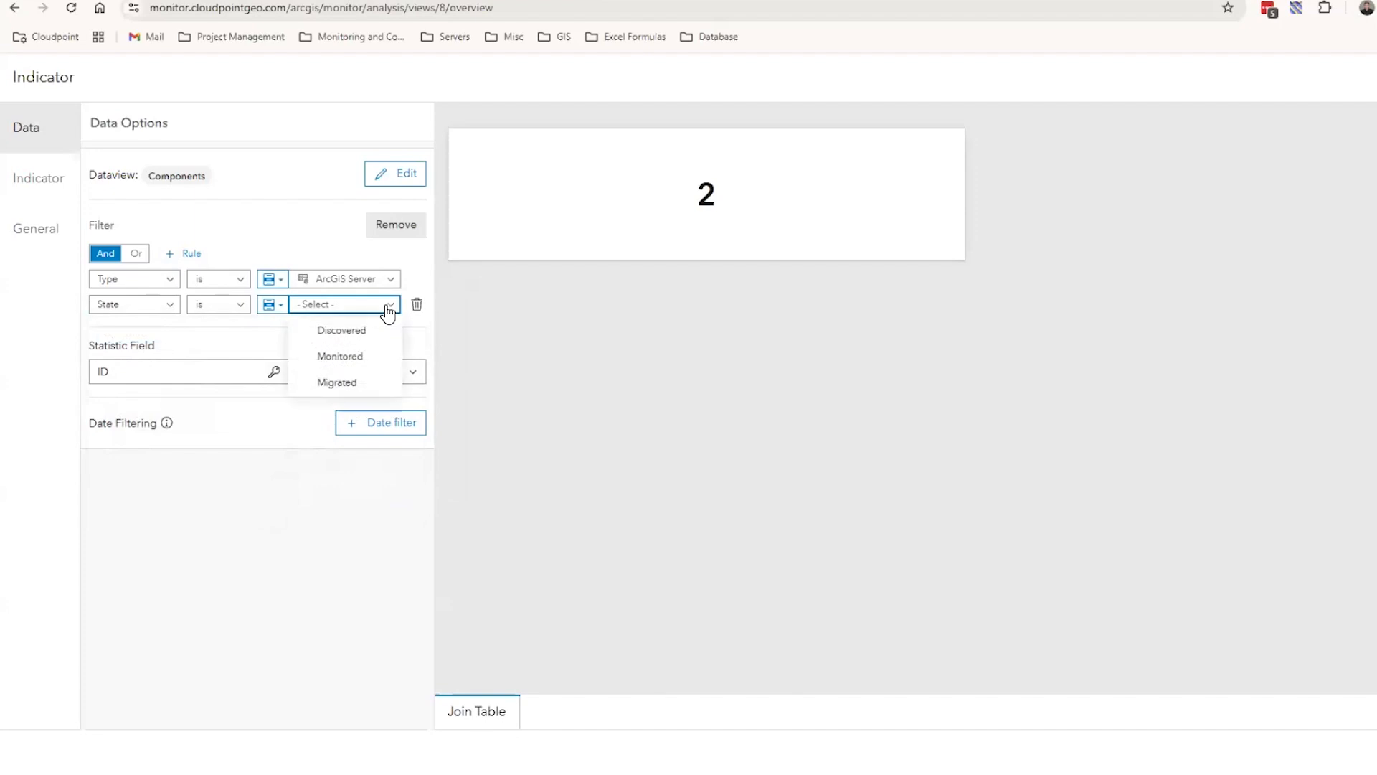
click(366, 359)
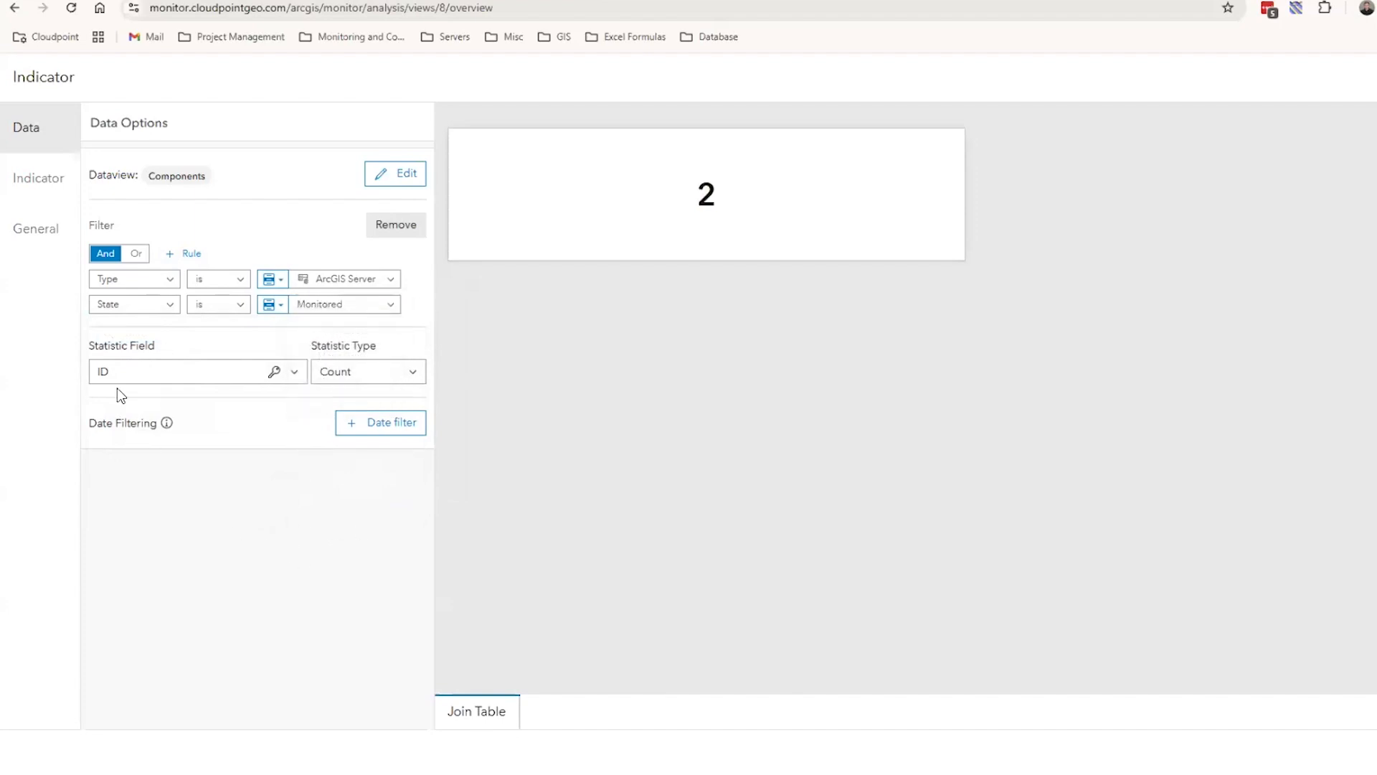
Enable symbology for the indicator and choose the server icon with stacked layers
click(27, 205)
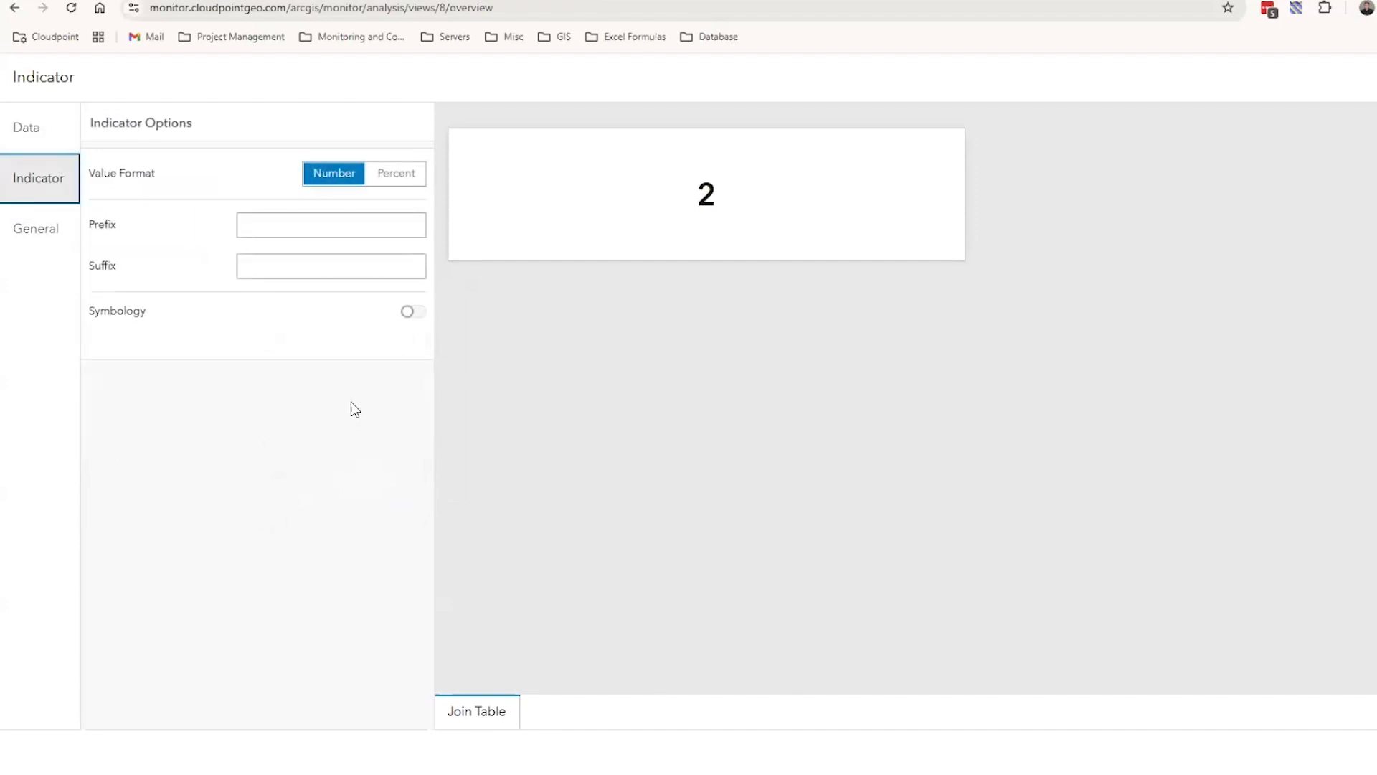
click(411, 313)
click(227, 531)
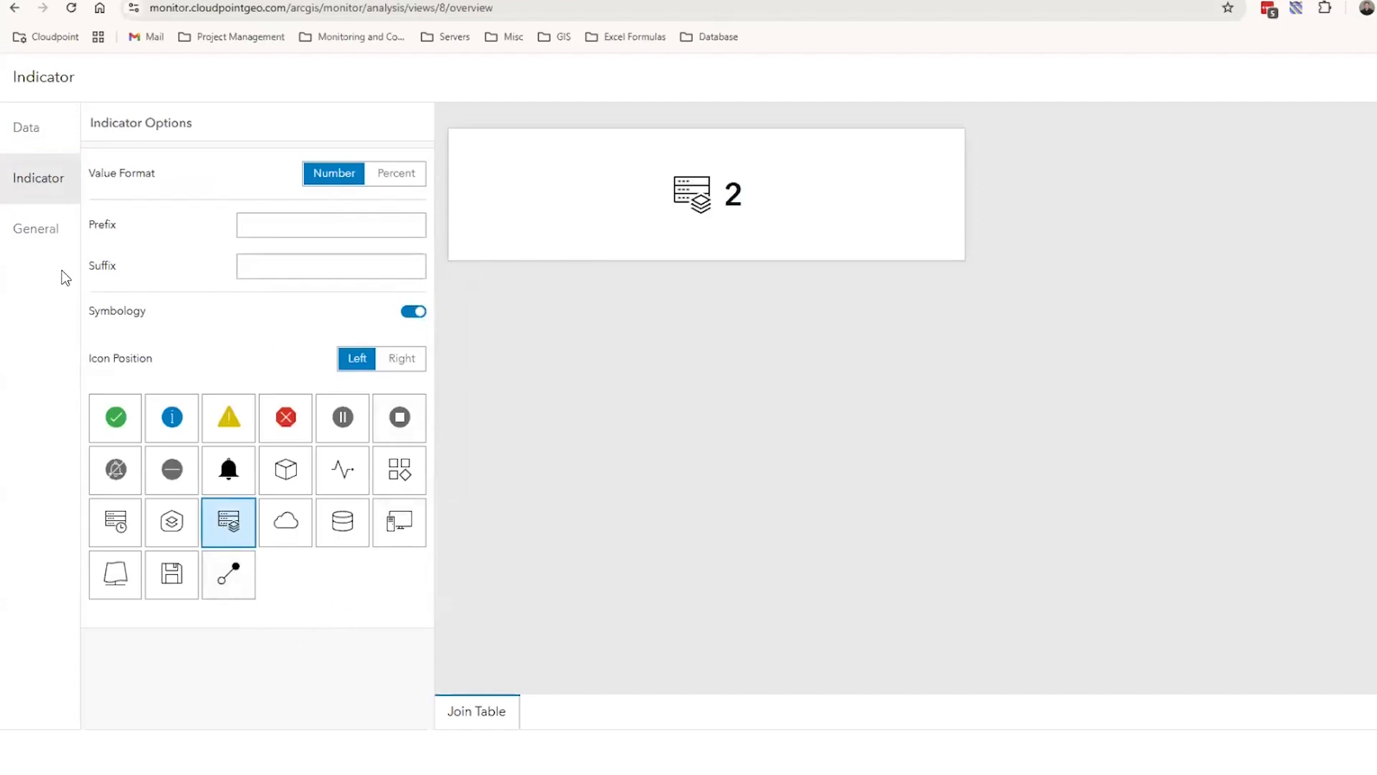
Title the indicator Montiored Servers and place it in the analysis under Test Header
click(39, 237)
click(213, 188)
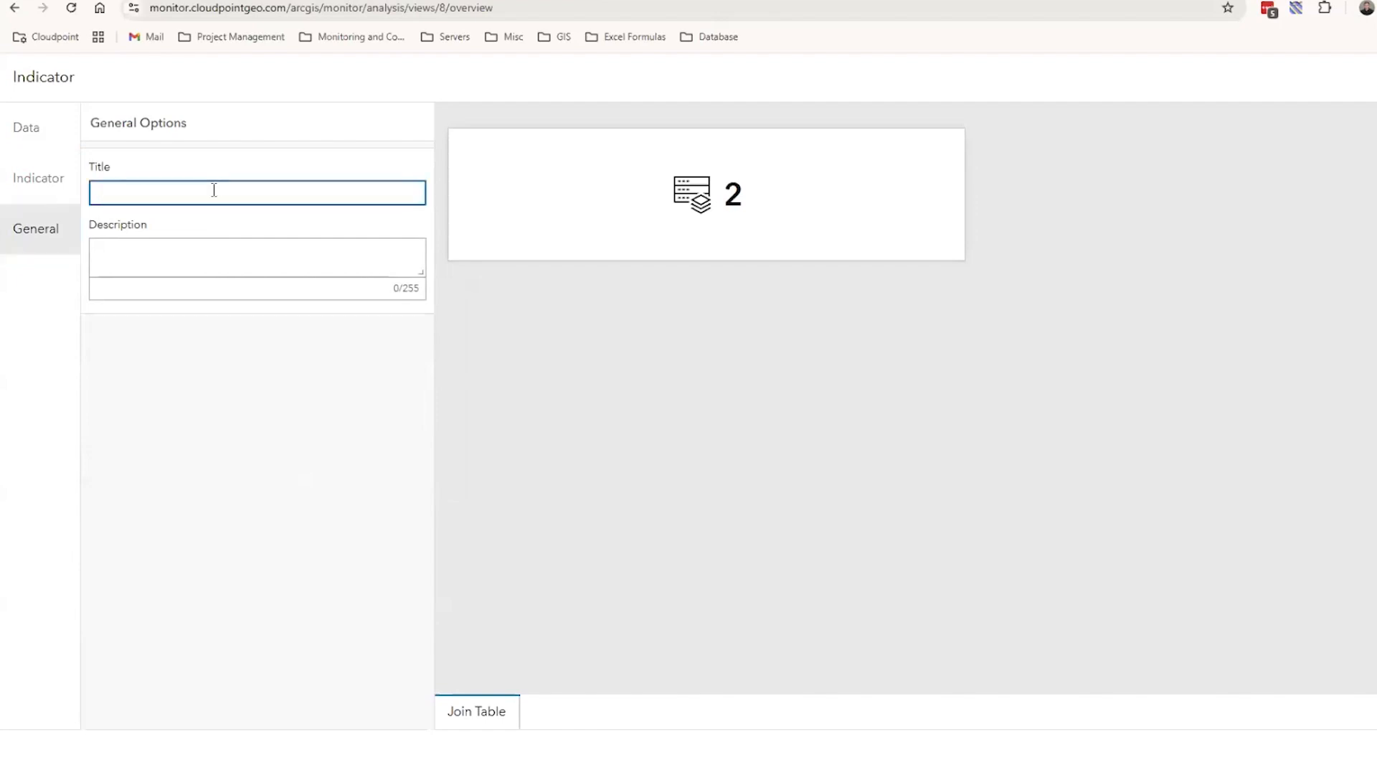
text(Mo)
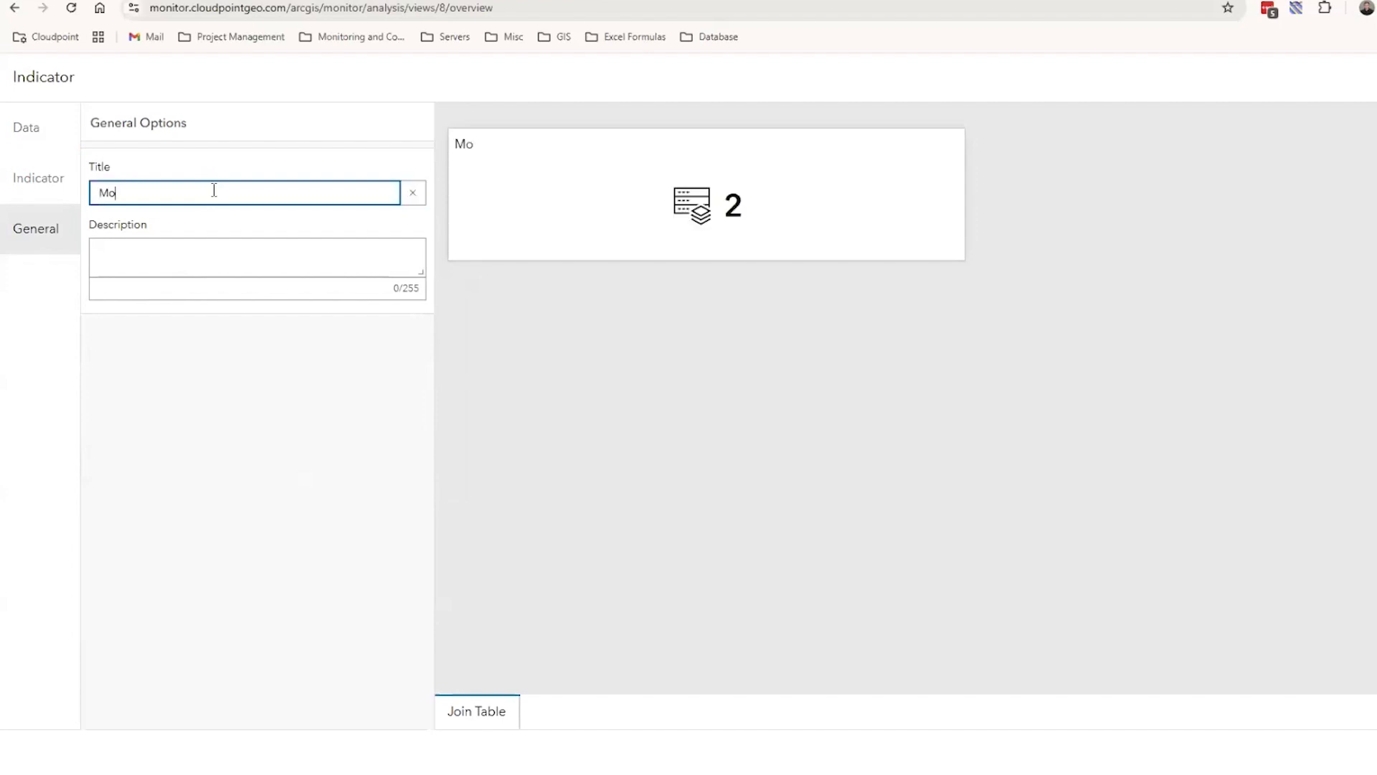
text(ntiored  Servers)
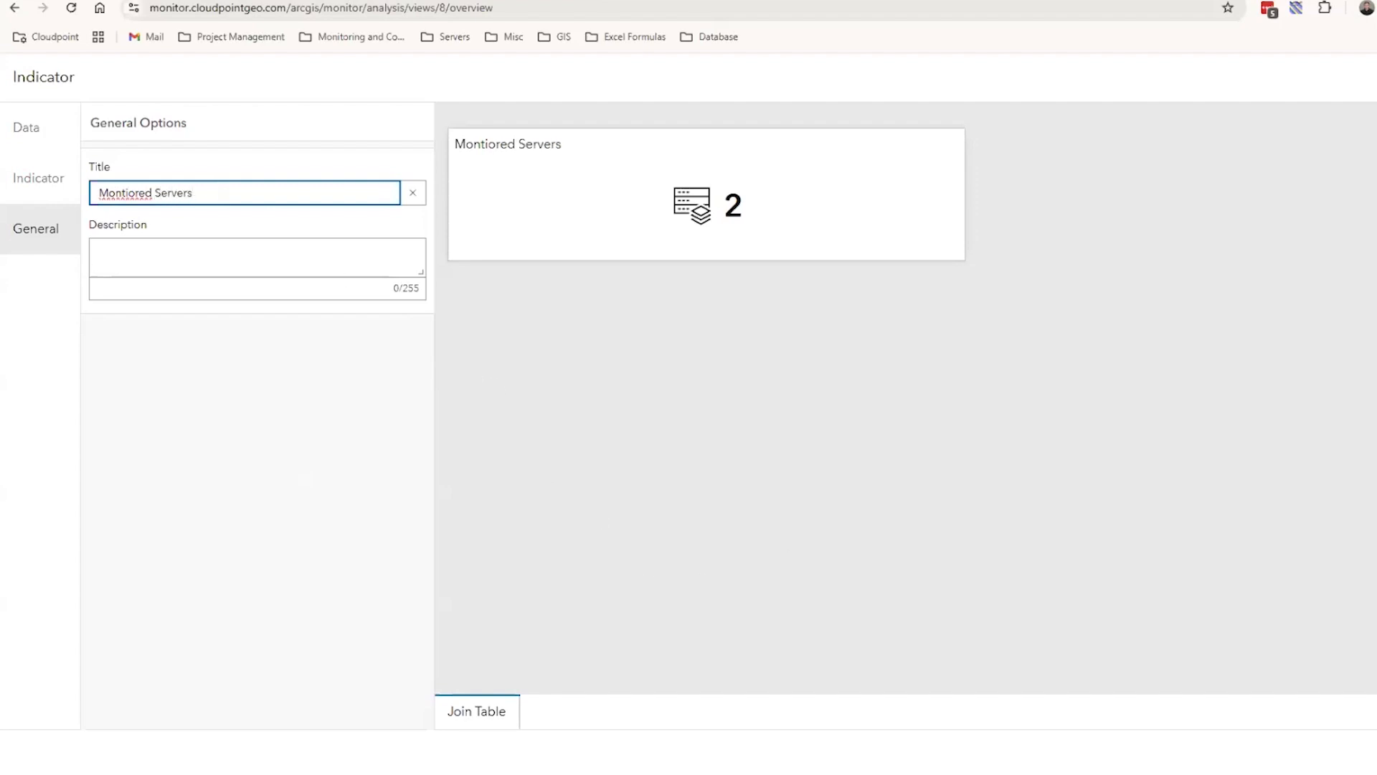
click(1370, 751)
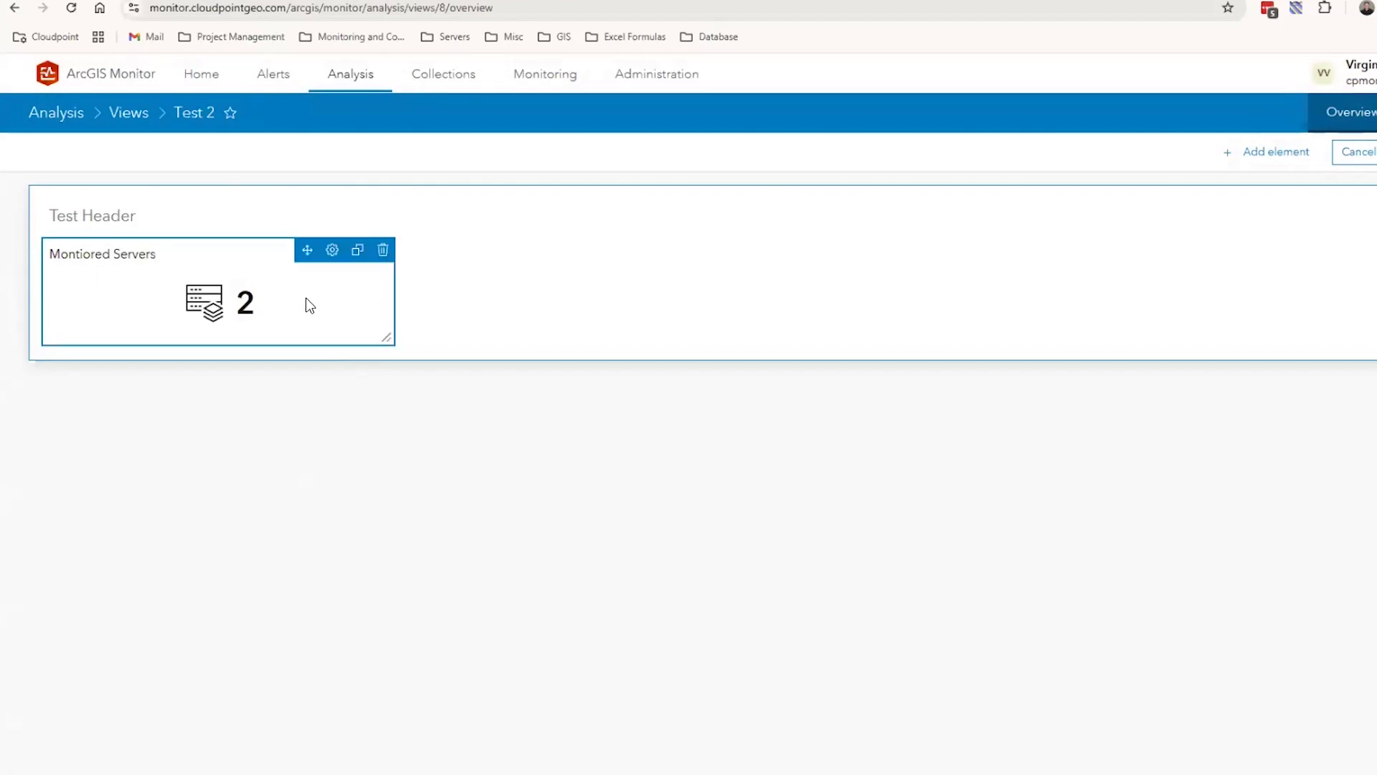
Duplicate the Montiored Servers indicator twice and line up the copies beside the original under Test Header
click(358, 258)
drag(553, 323, 719, 270)
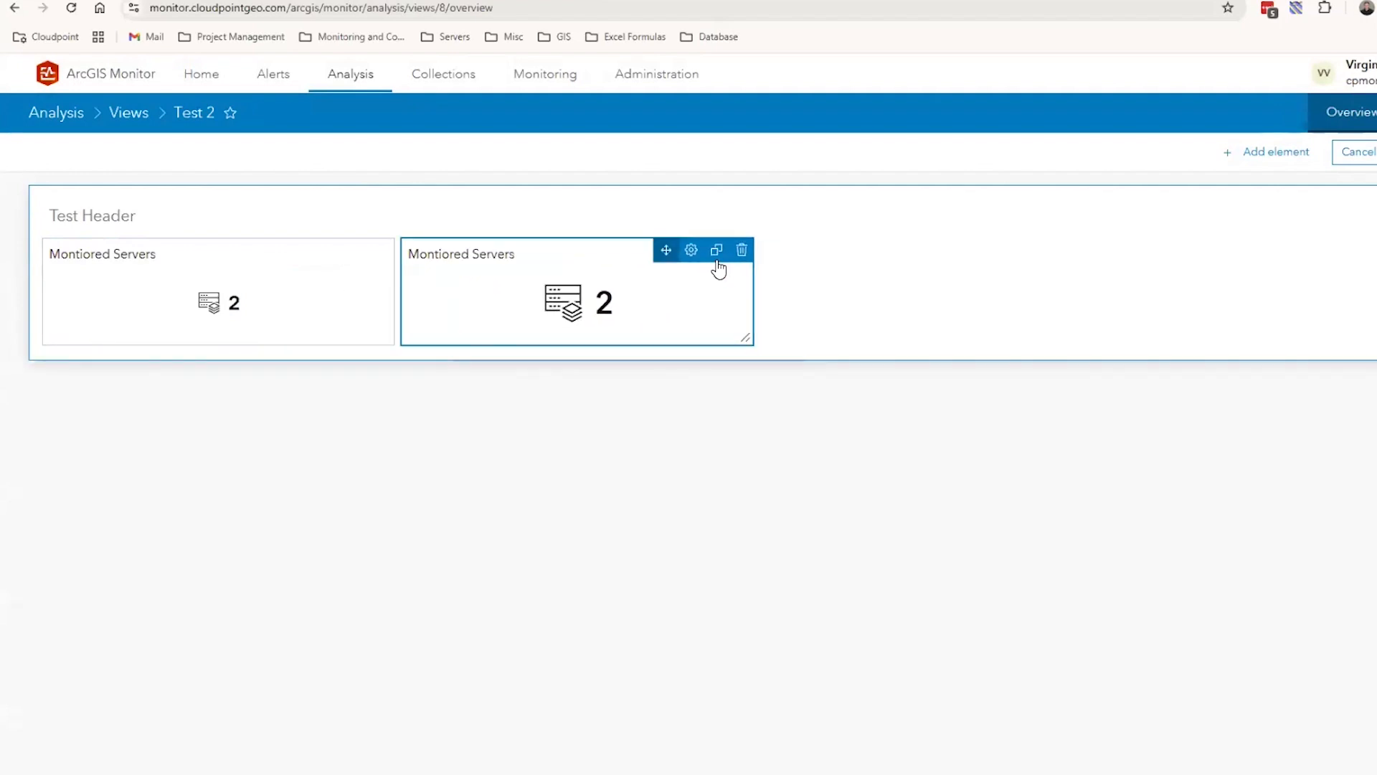
click(716, 252)
drag(666, 364, 1021, 267)
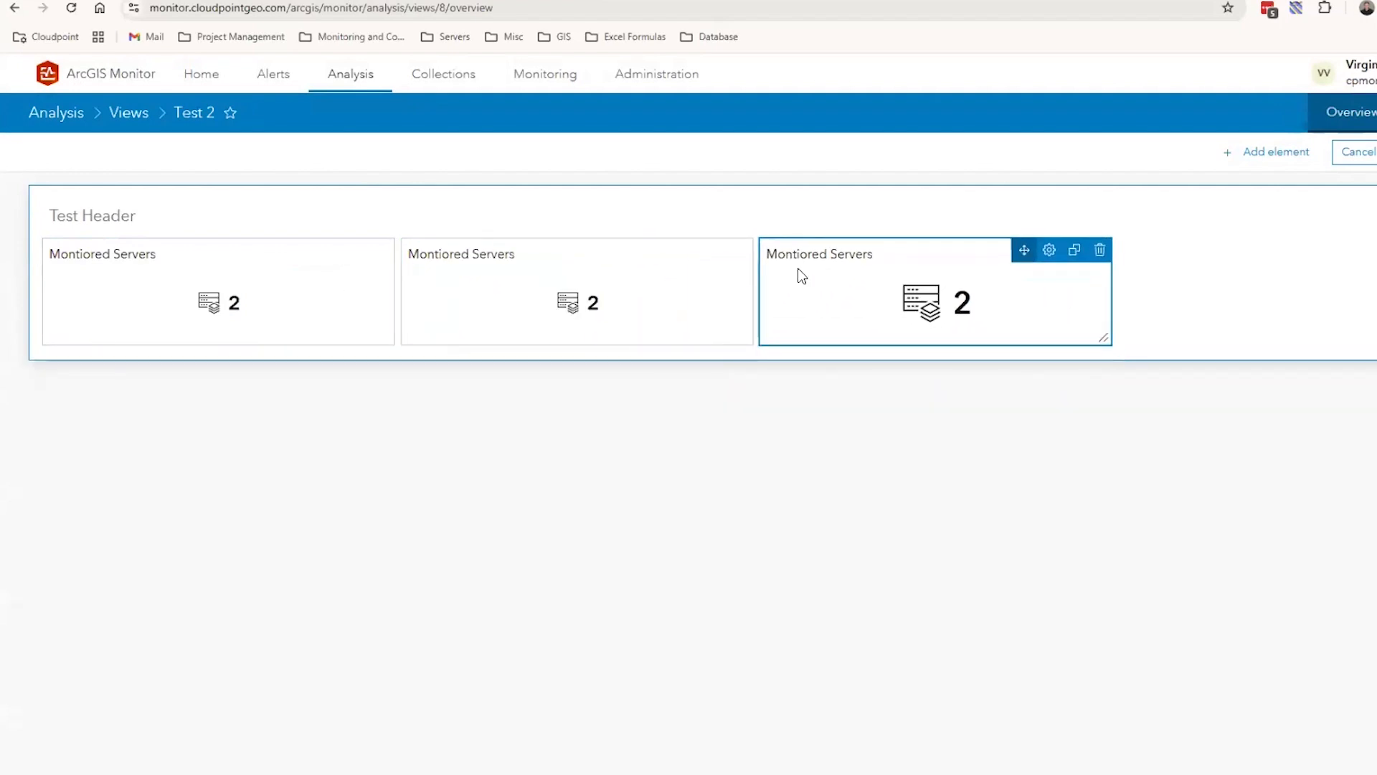
Set the Type rule in the middle indicator's data filter to Portal for ArcGIS
click(691, 251)
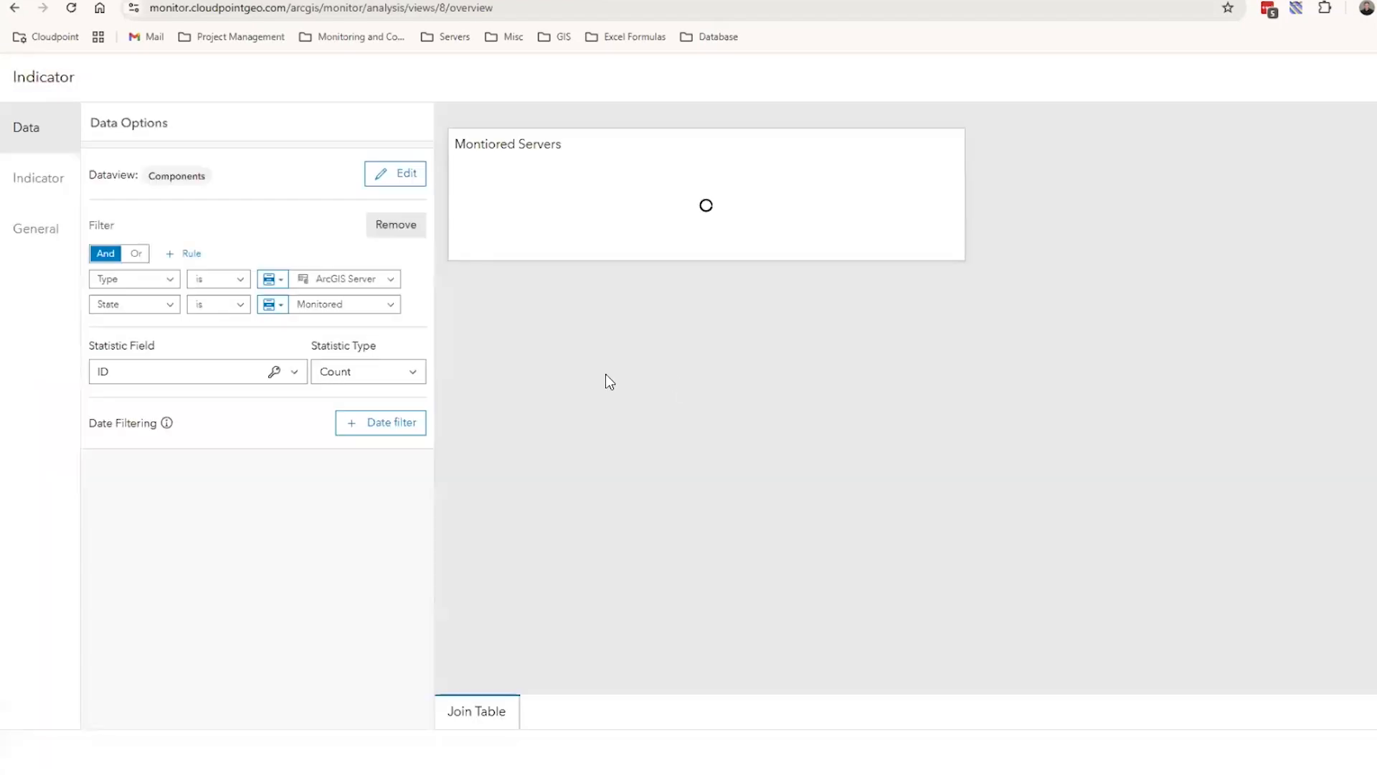
click(359, 279)
scroll(359, 442, down, 3)
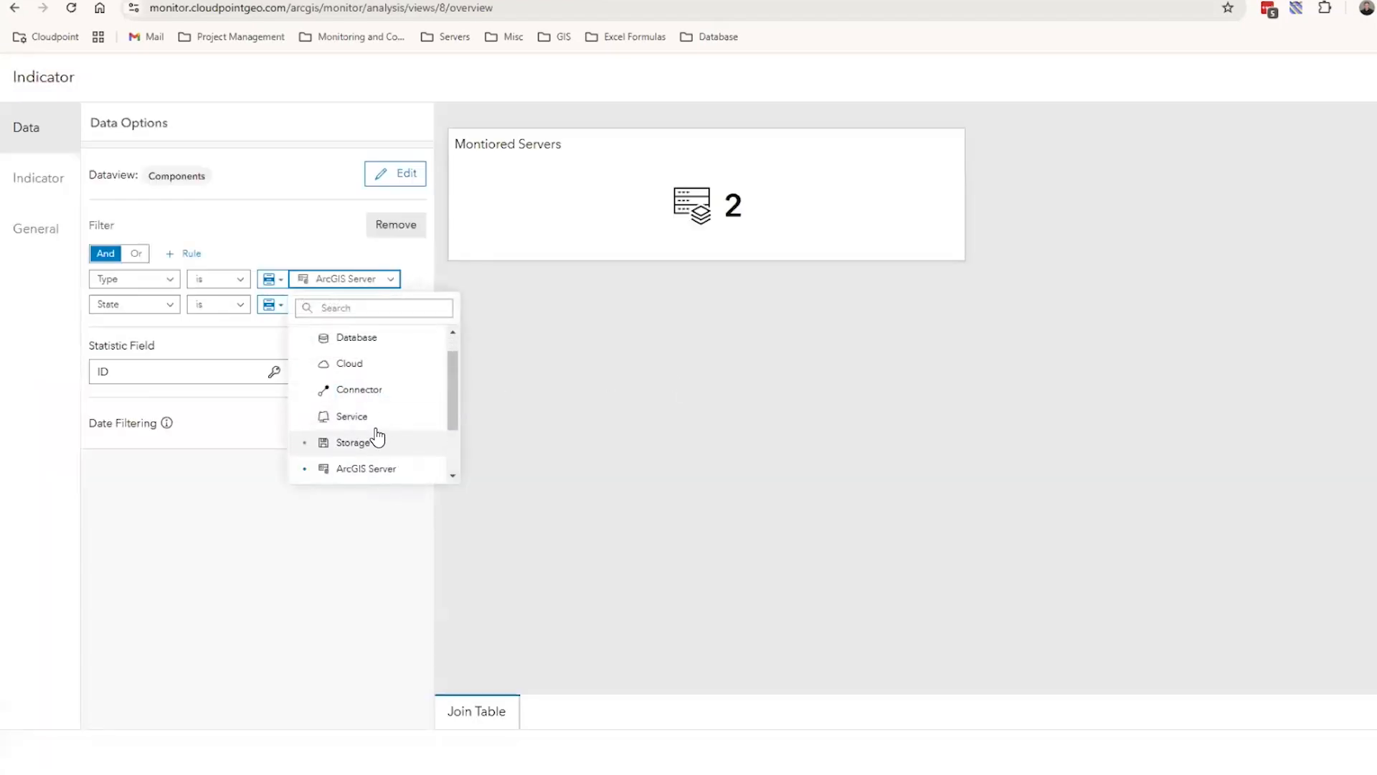
click(364, 446)
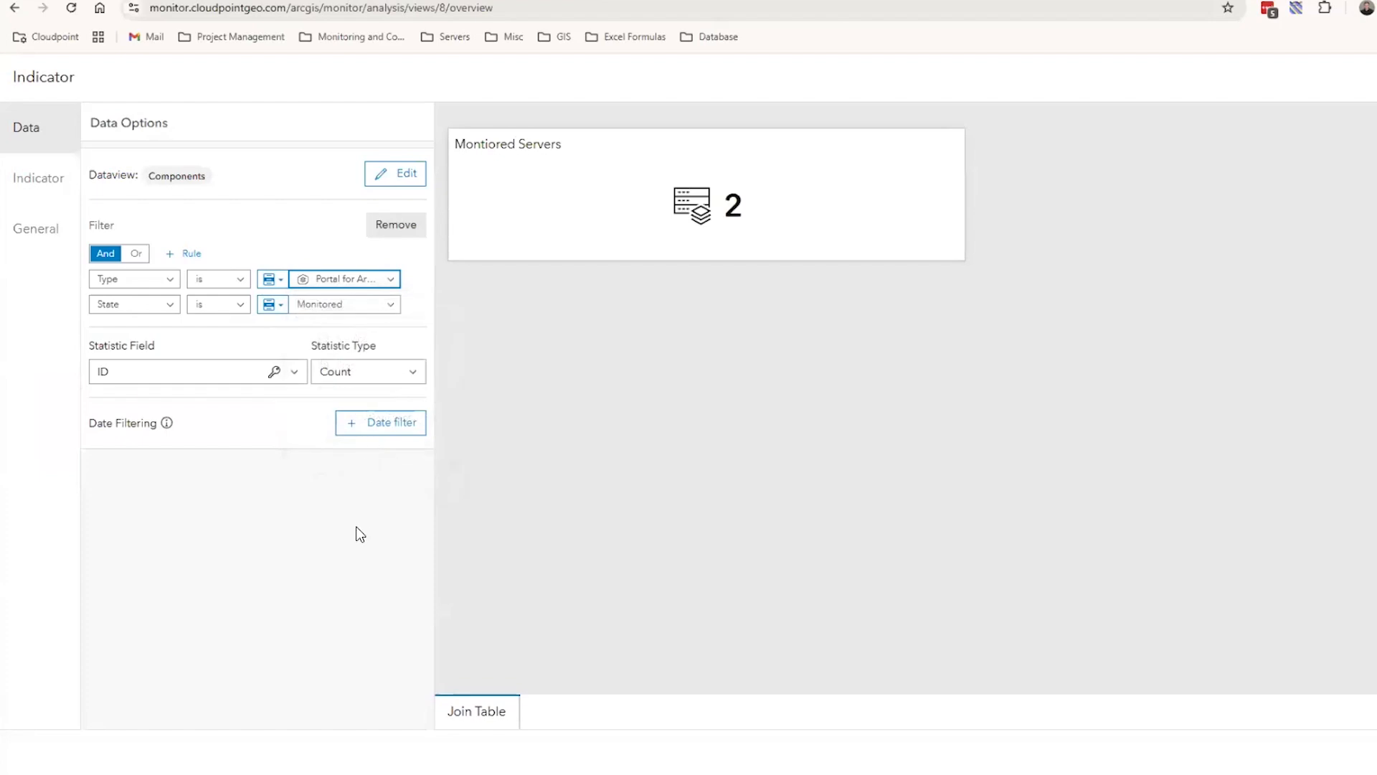
Change the middle indicator's symbol to the hexagon icon with stacked layers and apply the edit
click(44, 180)
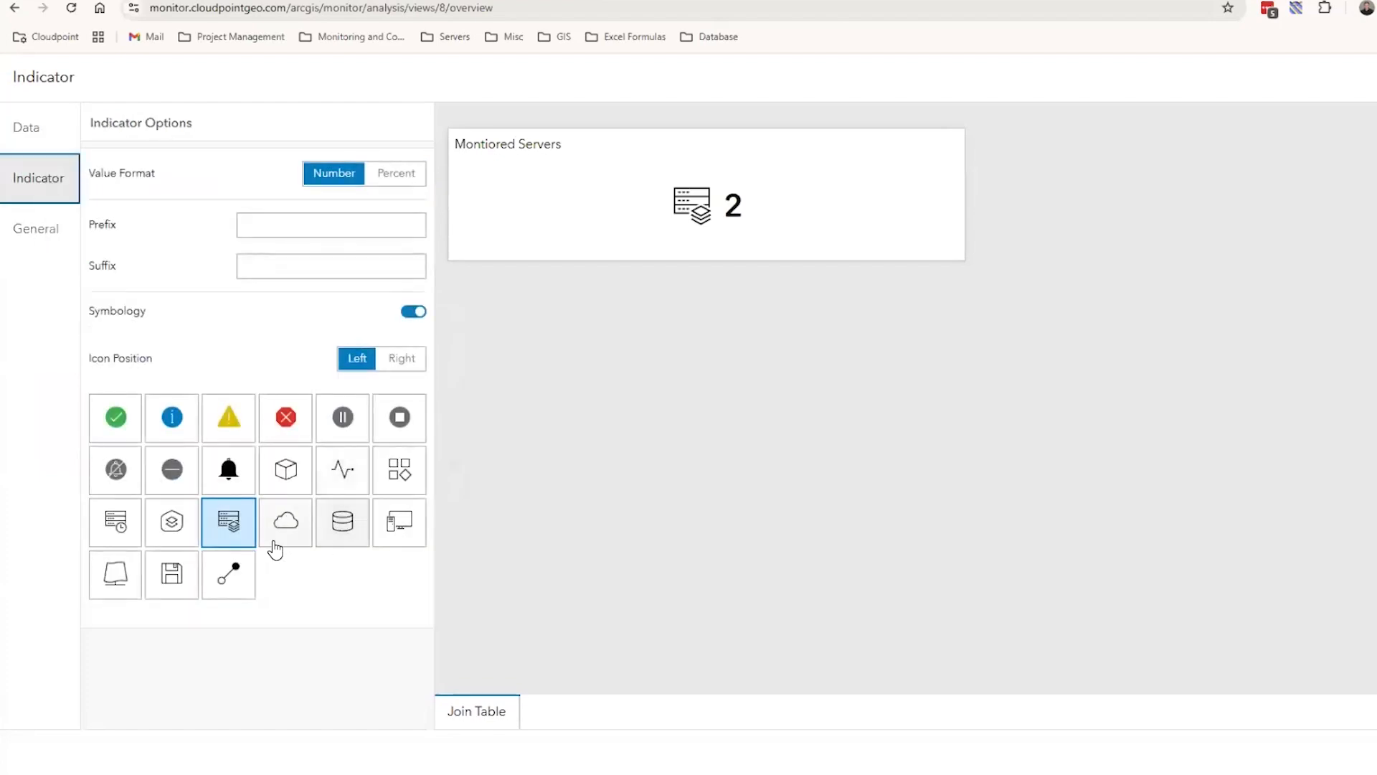
click(172, 523)
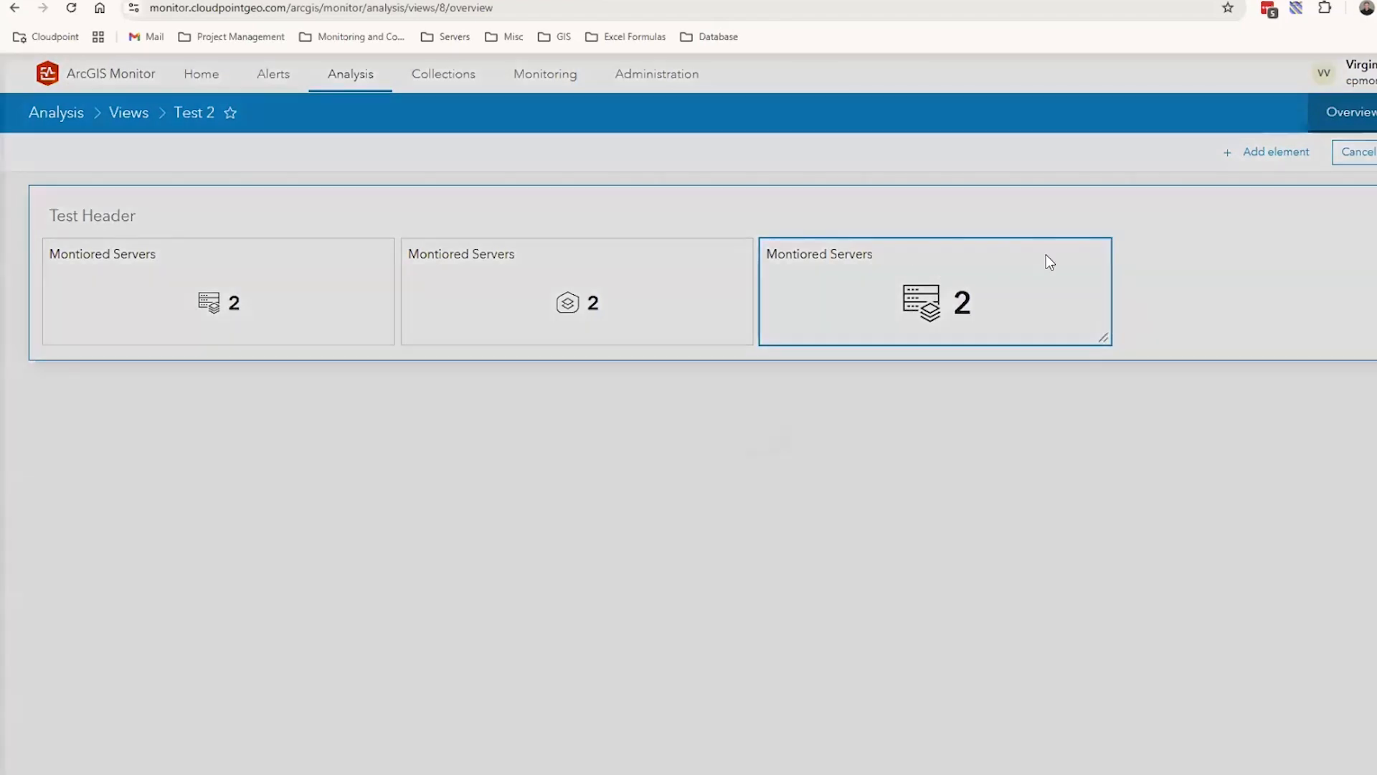
Set the third indicator's Type rule to Service, give it the map sheet icon, and apply the edit
click(1049, 262)
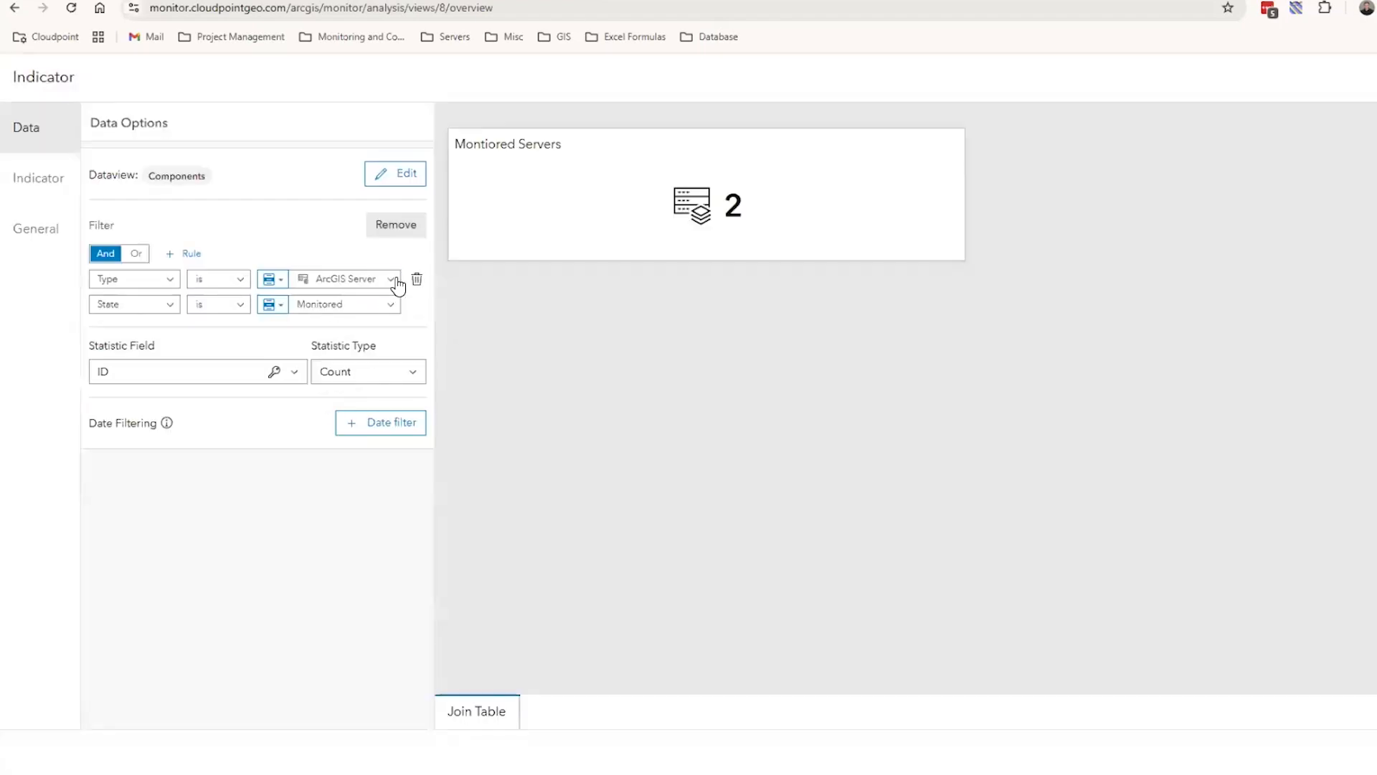
click(398, 286)
scroll(387, 416, down, 2)
click(373, 367)
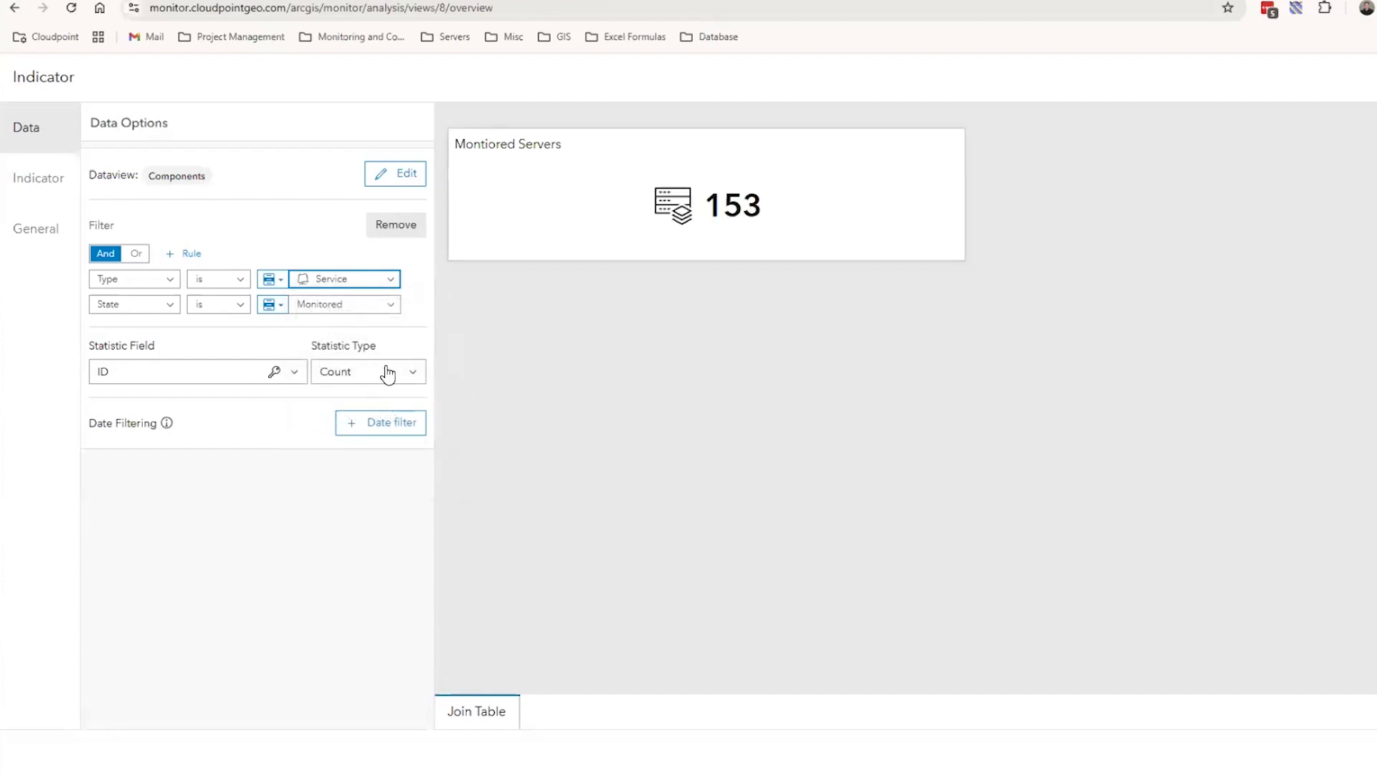
click(46, 190)
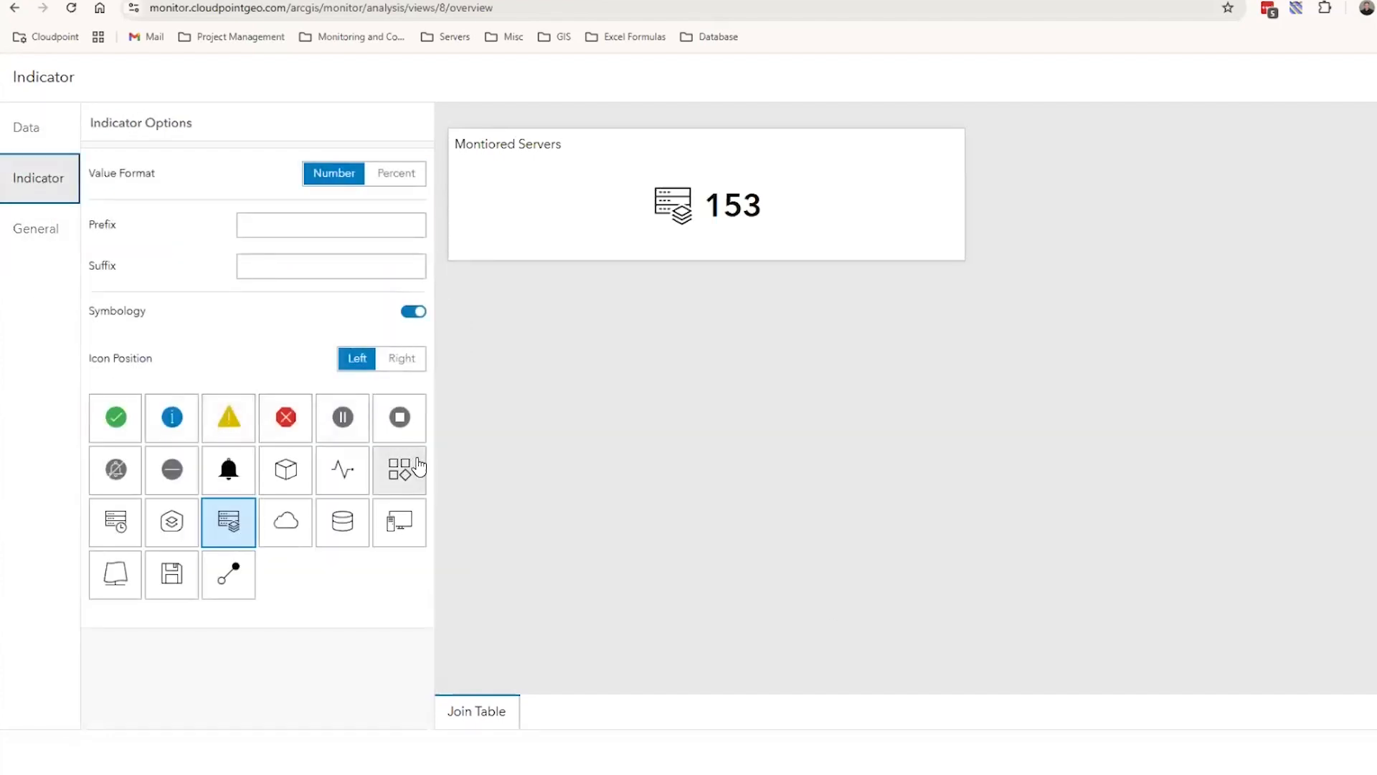
click(115, 574)
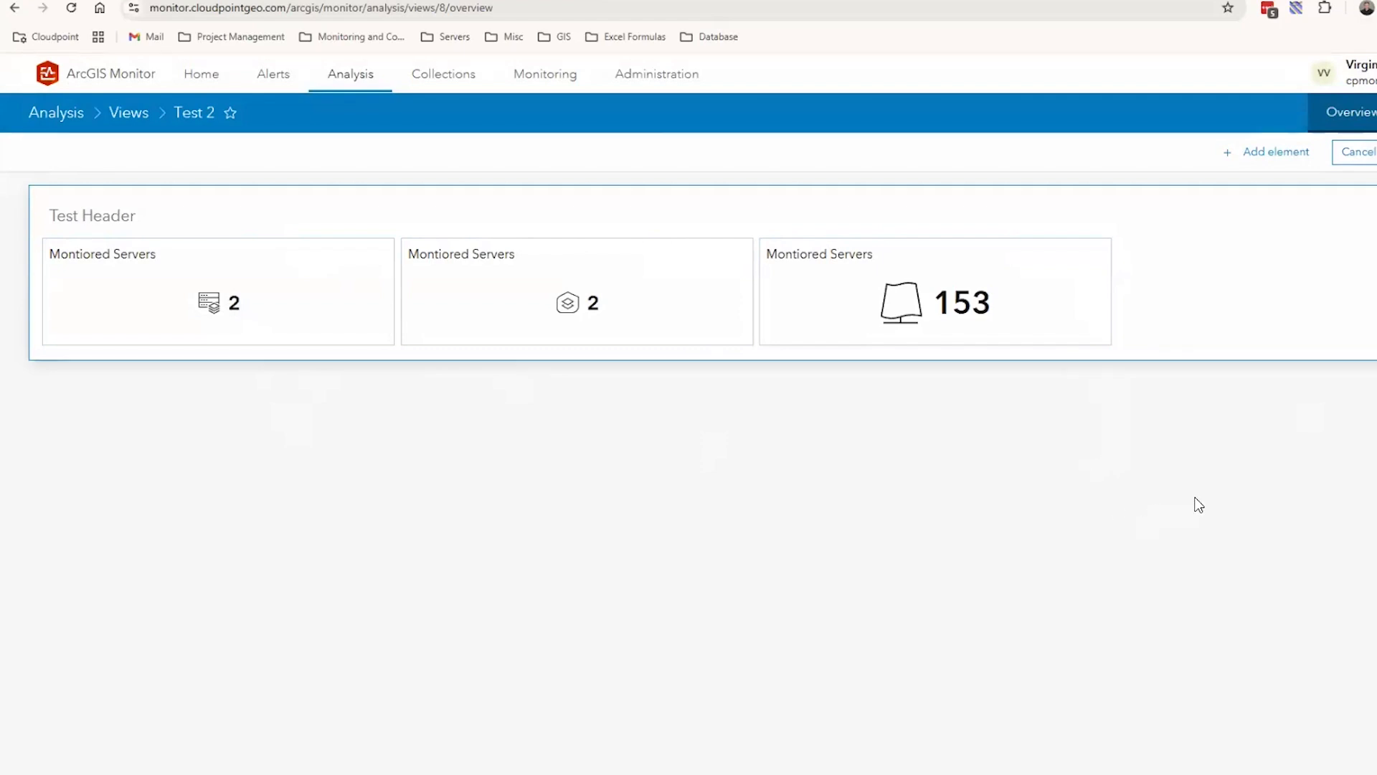
Leave the Test 2 analysis without saving and view the Hosts collection's overview and general settings
click(446, 73)
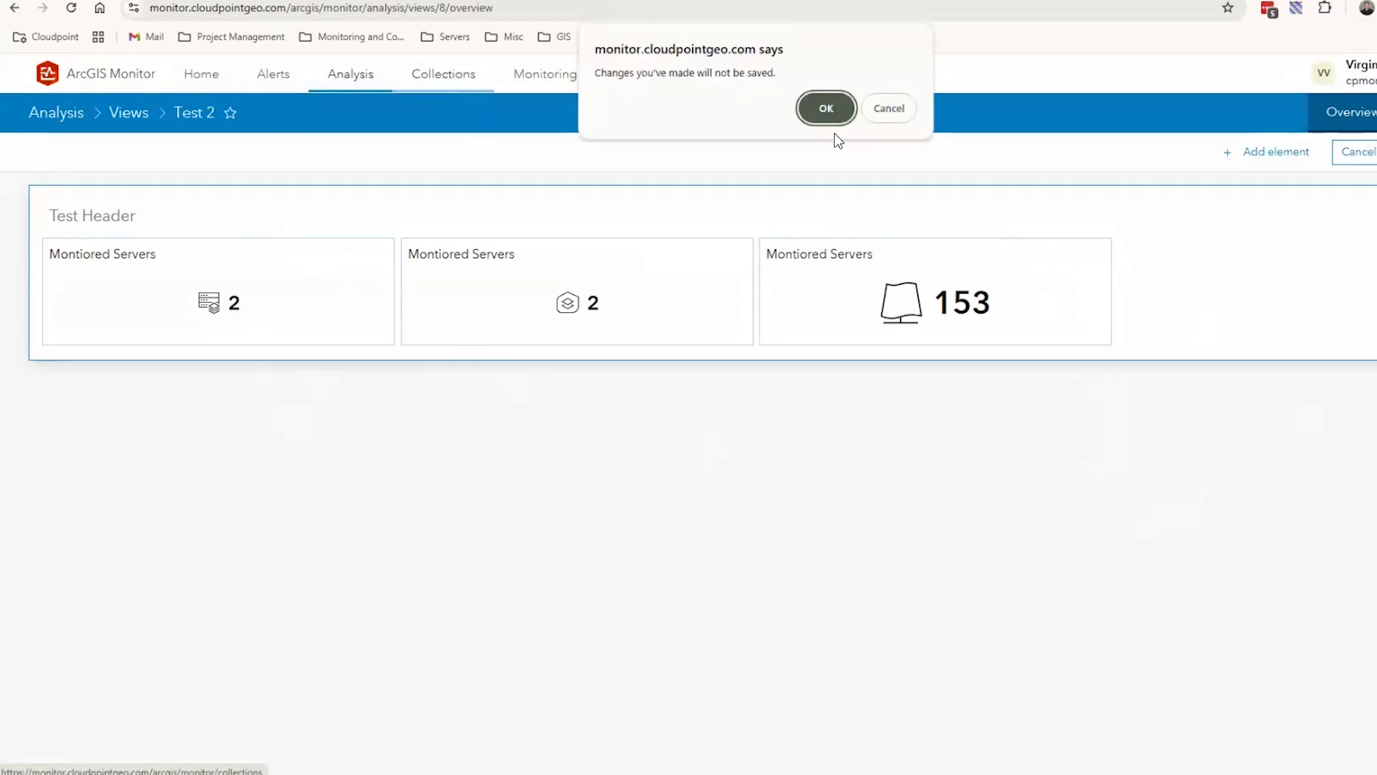
click(827, 103)
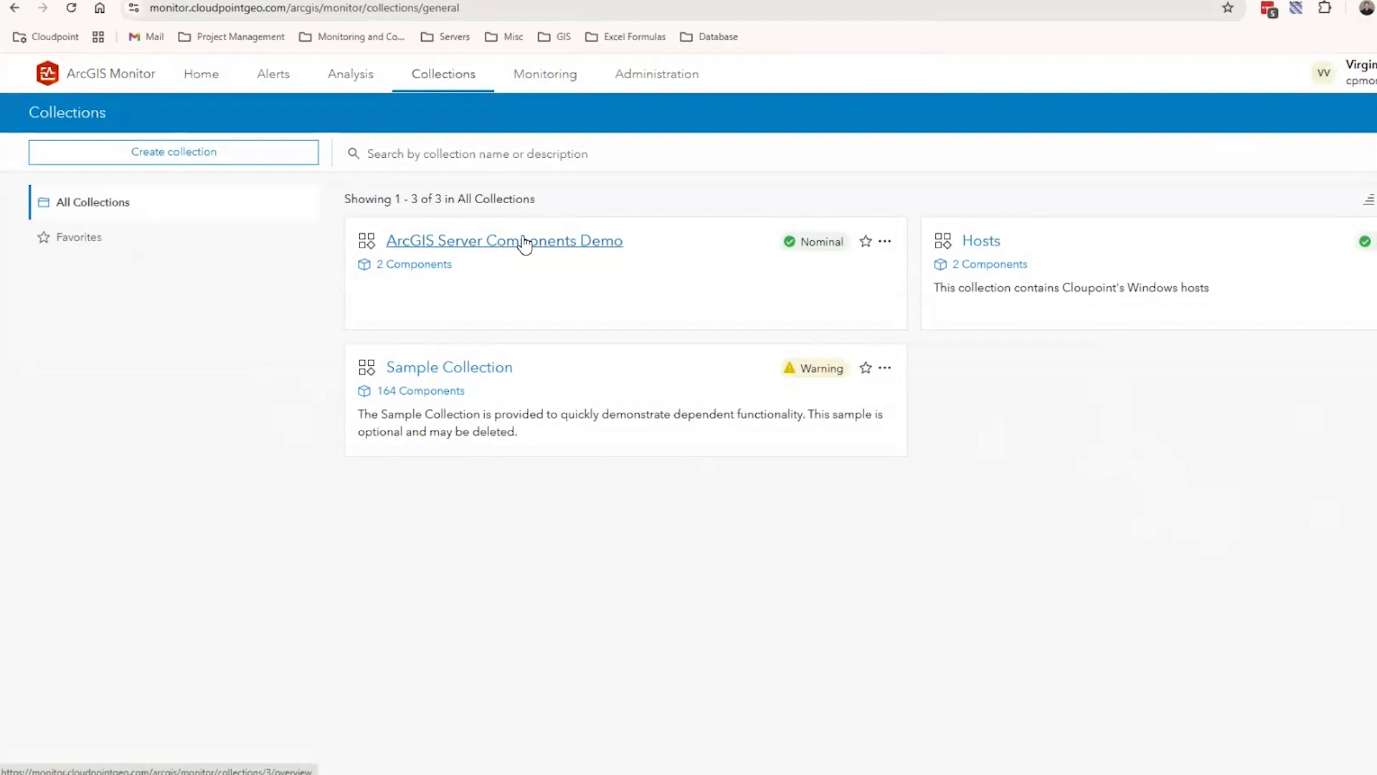
click(981, 241)
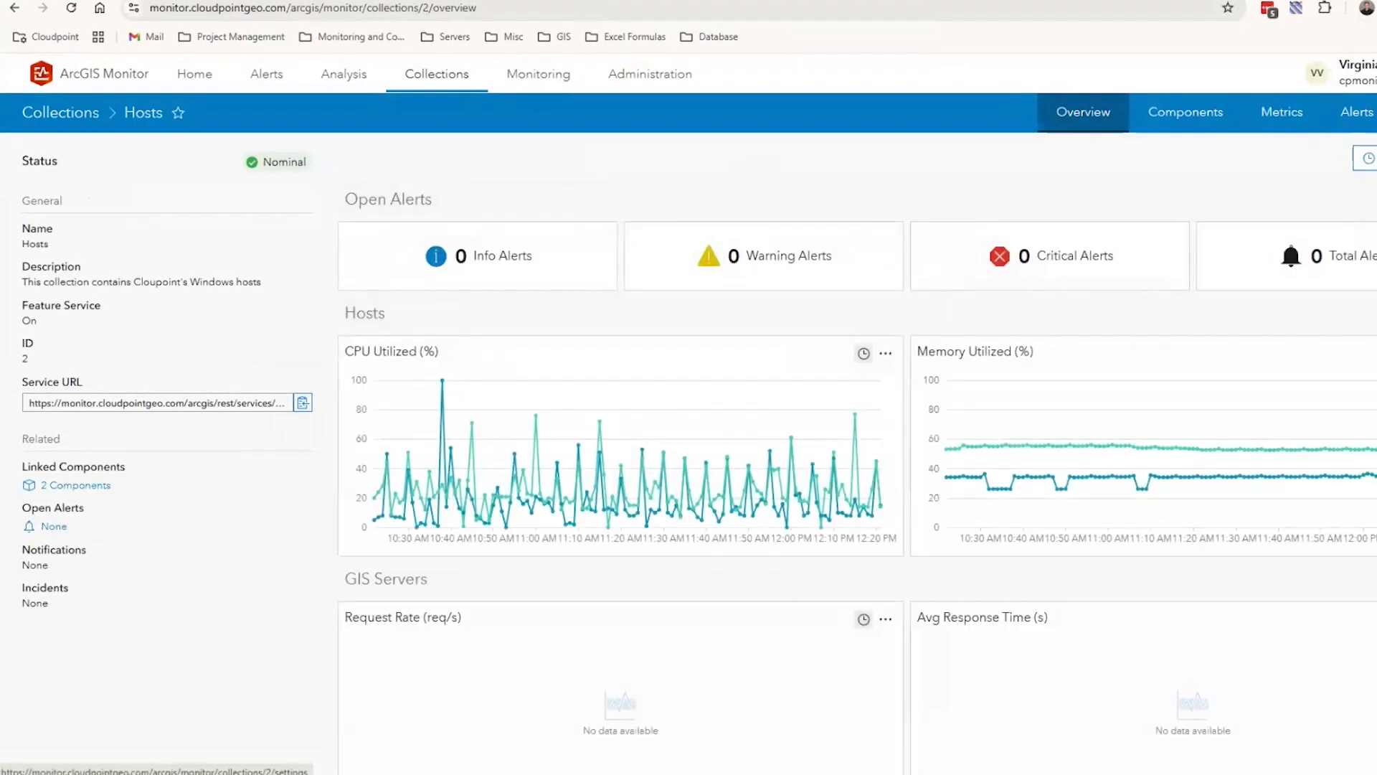
click(1376, 112)
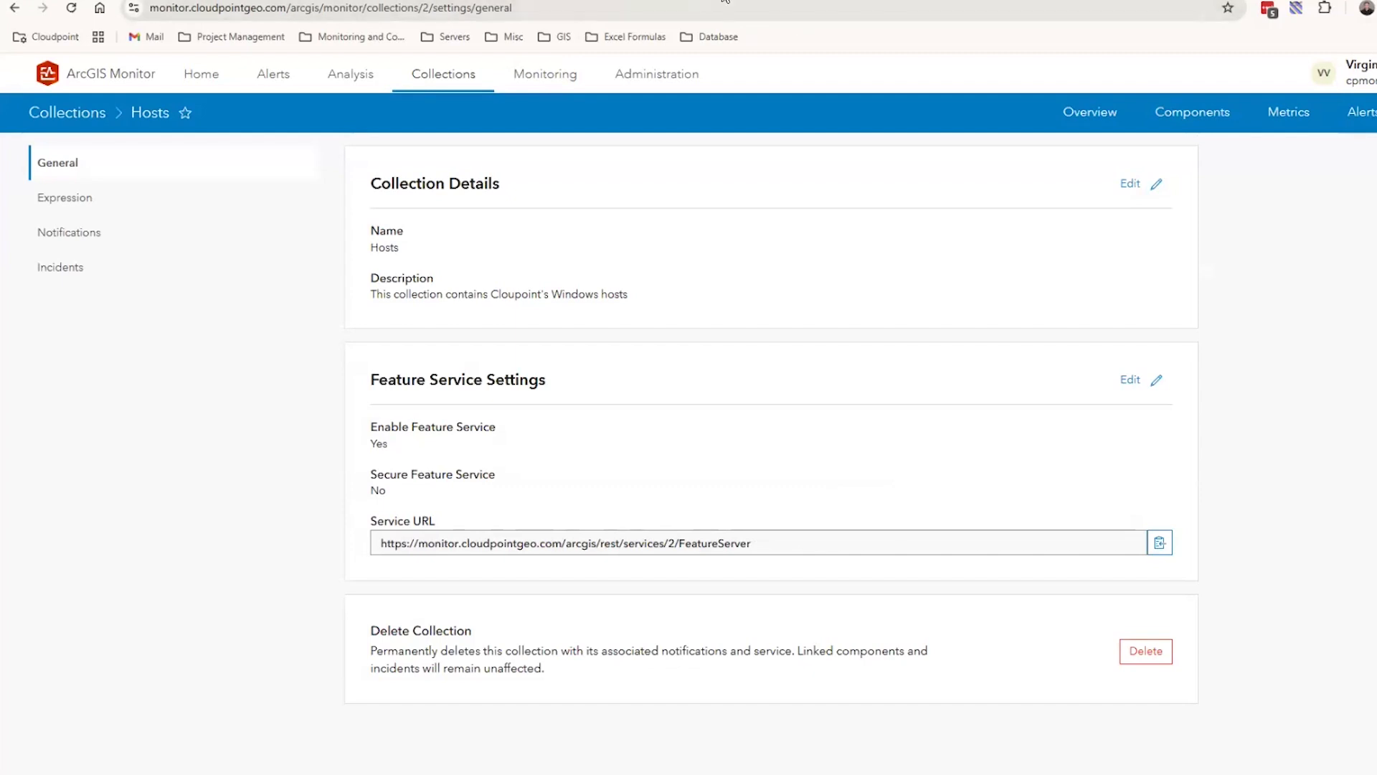
Switch to Monitor Demo Dashboard and inspect the ArcGIS Monitor Hosts layers available to the Production Max CPU indicator, leaving it unedited
click(725, 1)
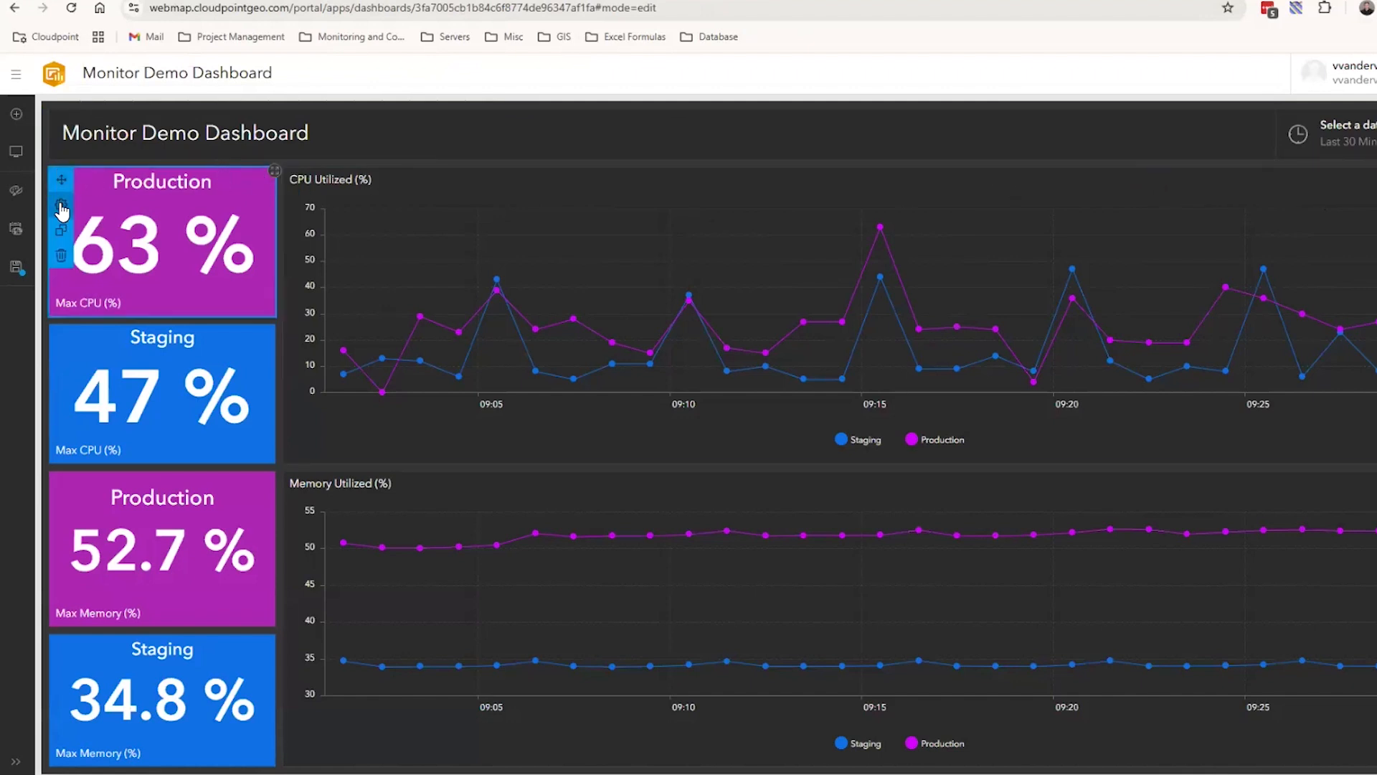
click(62, 209)
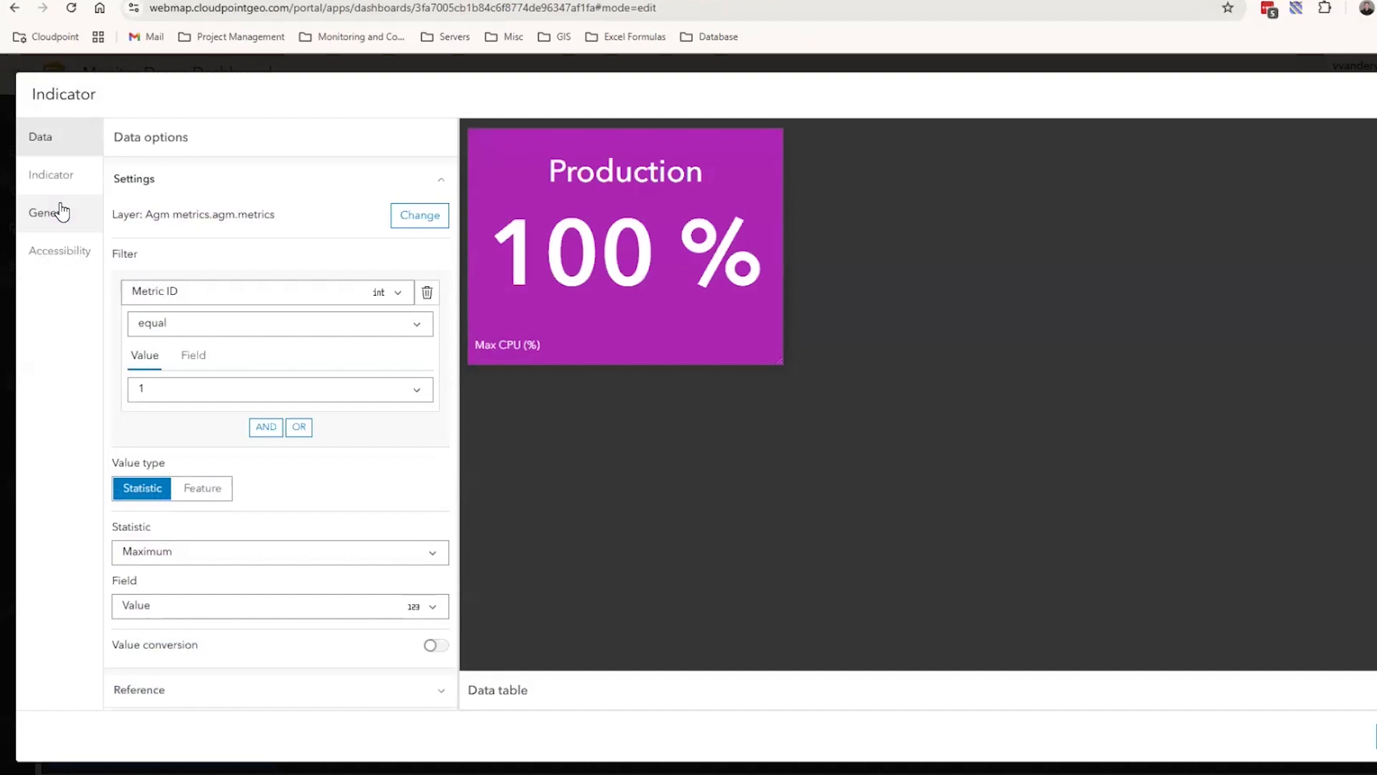
click(414, 219)
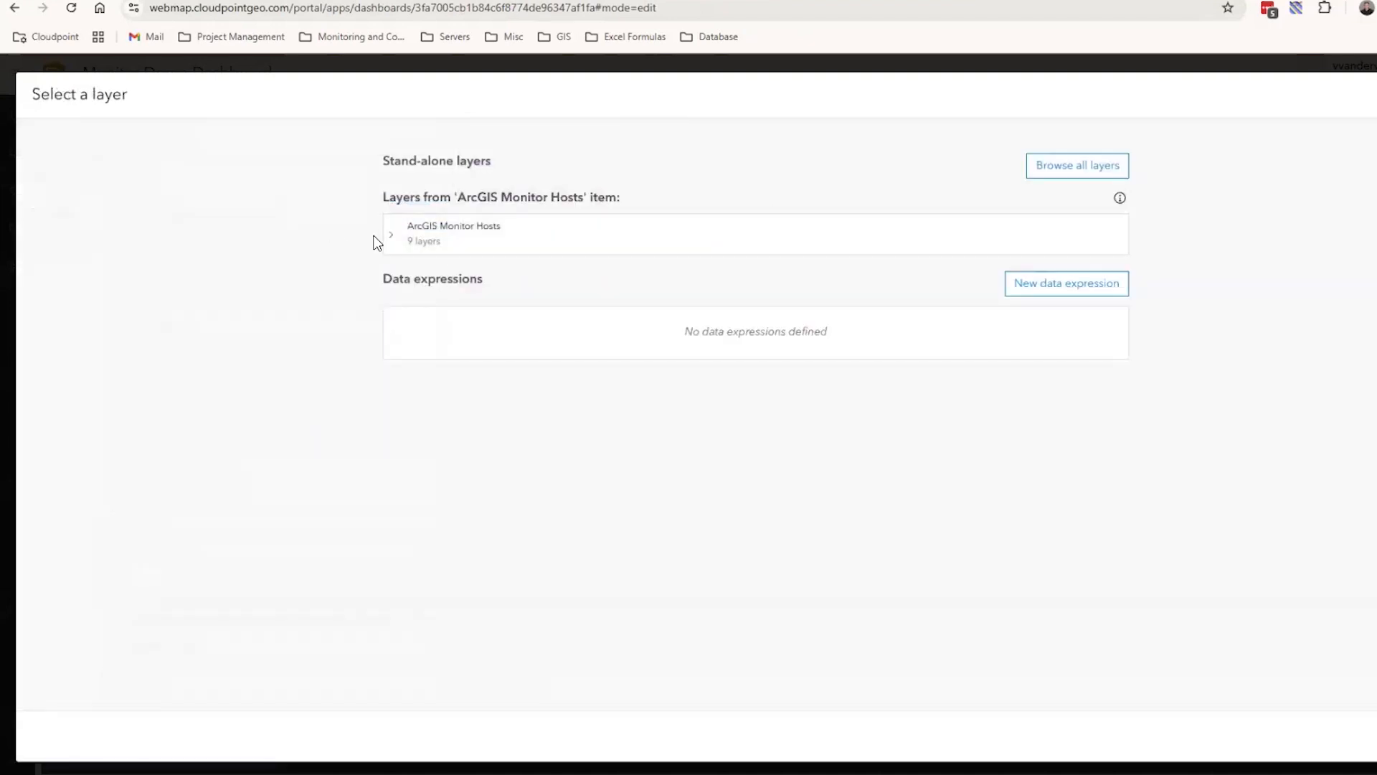
click(391, 243)
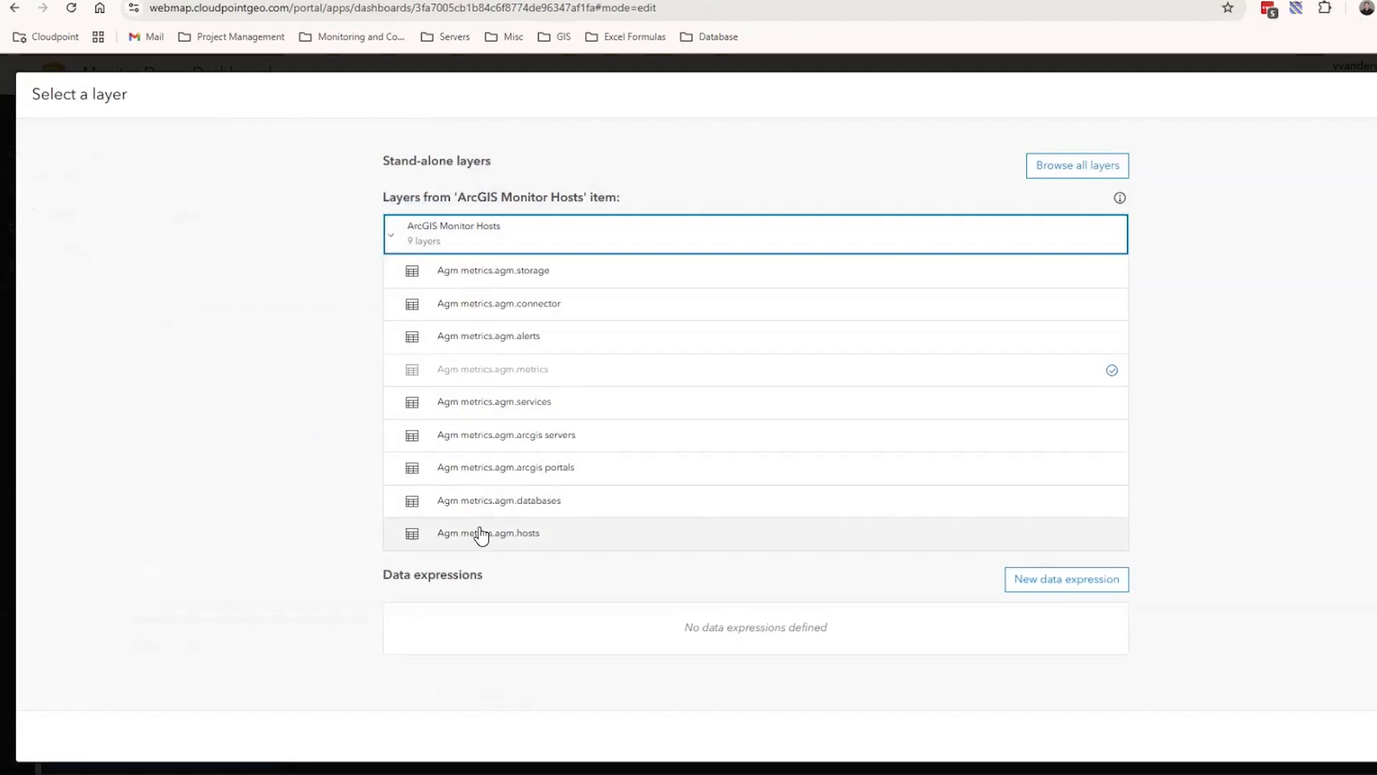
click(391, 234)
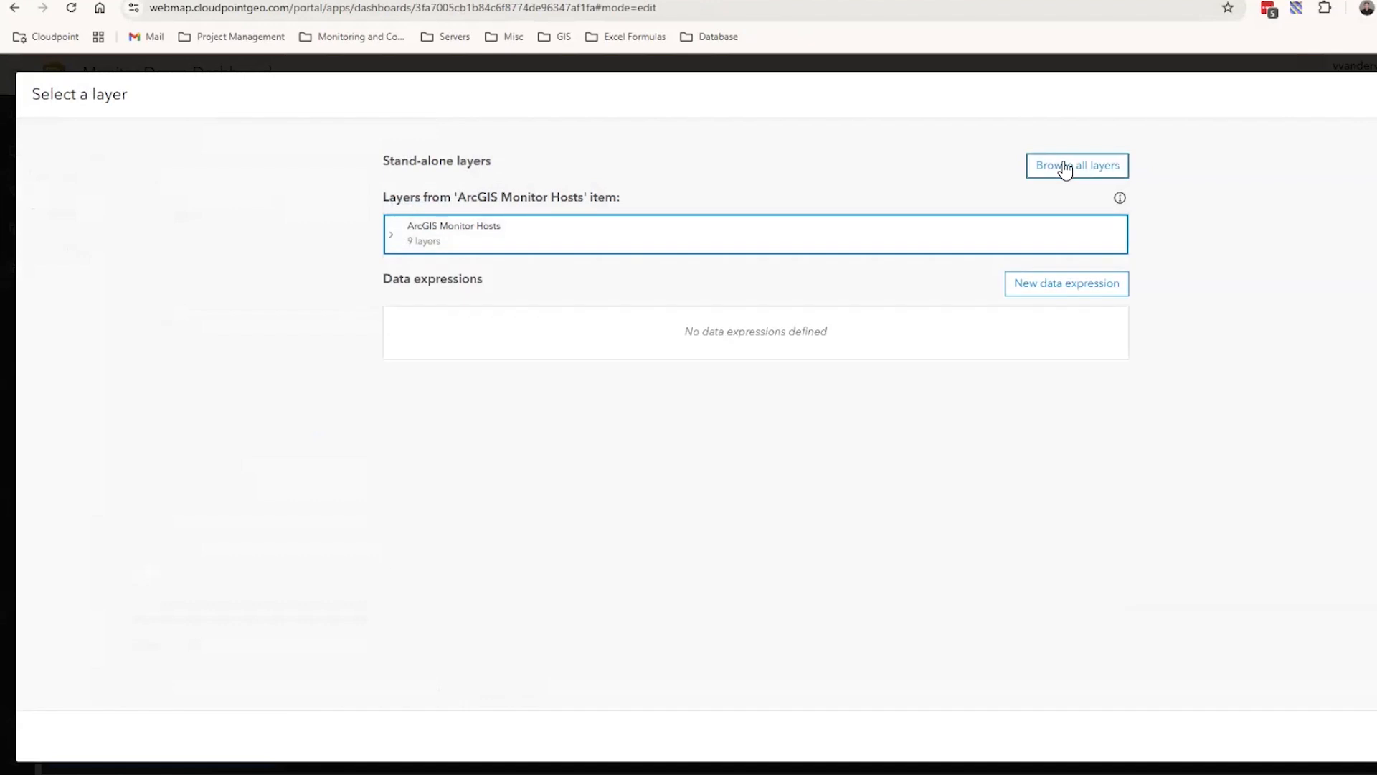
key(Escape)
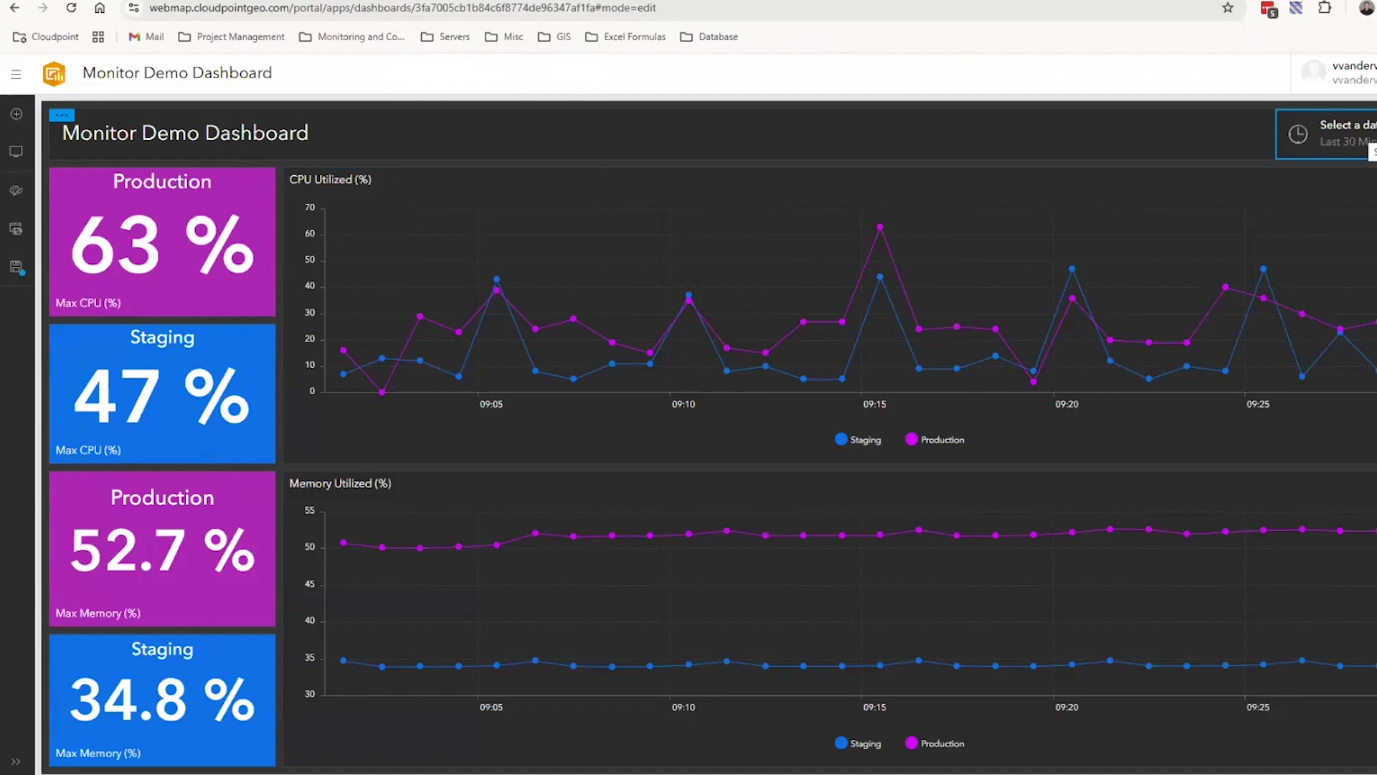
Demonstrate the dashboard's date selector by choosing the last 2 hours and another time range
click(1291, 140)
click(1333, 215)
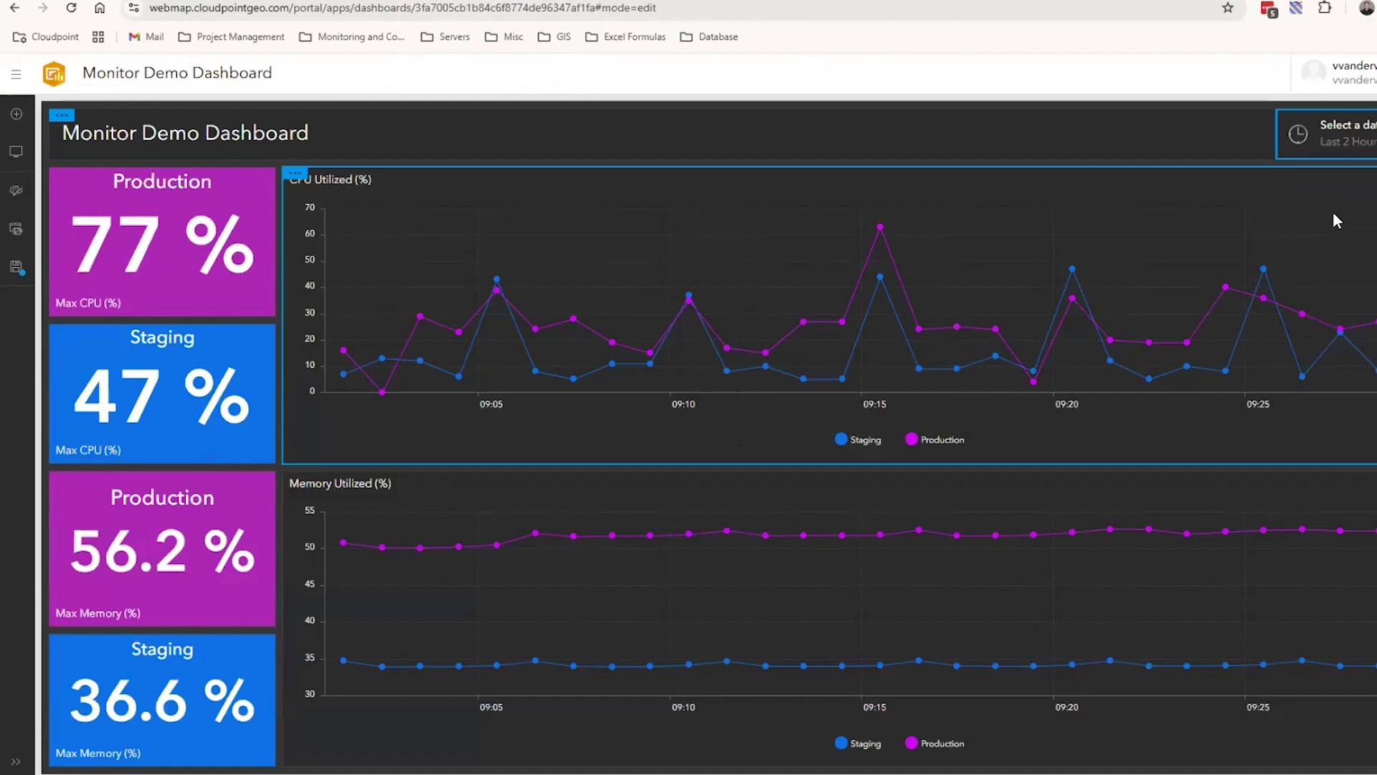
click(1342, 147)
click(1326, 218)
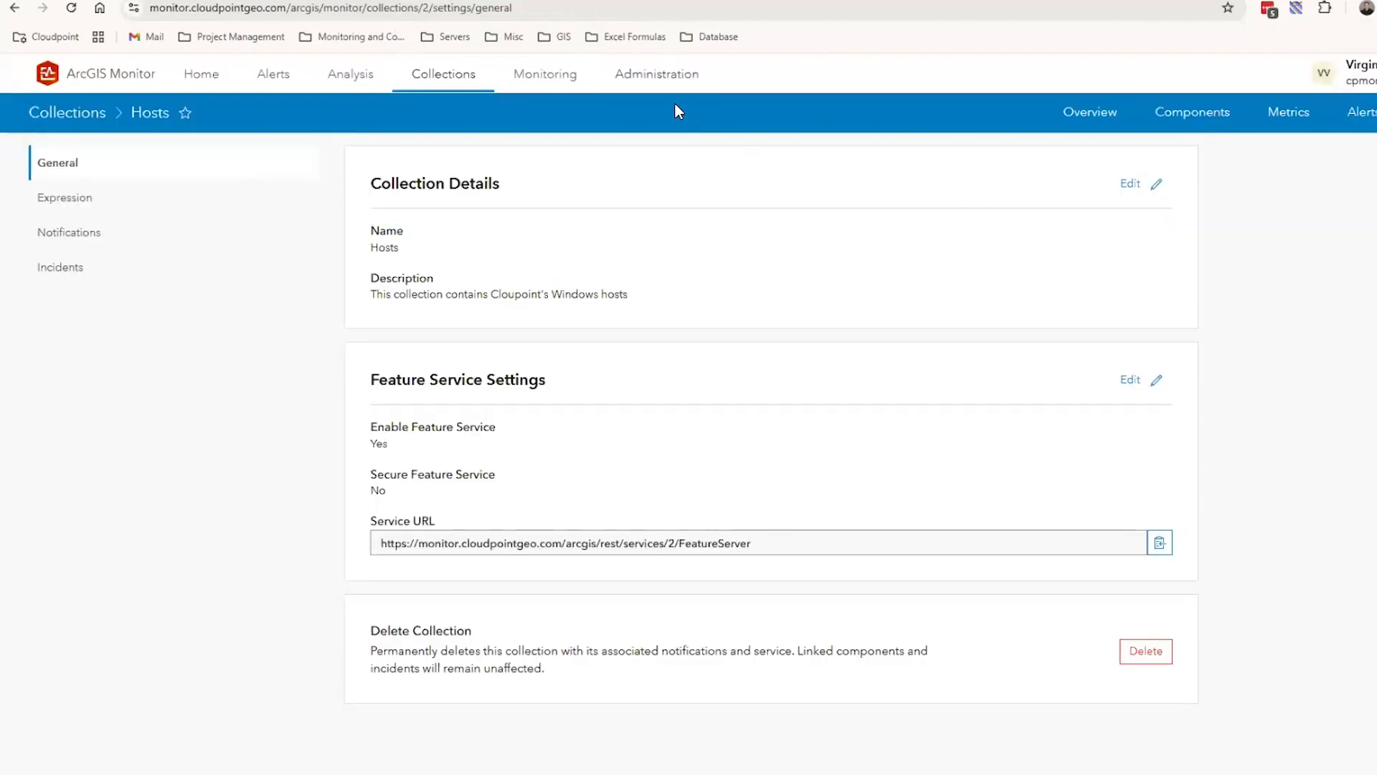
Examine the Web Context URL in the Administration server configuration settings, highlighting its domain part
click(668, 80)
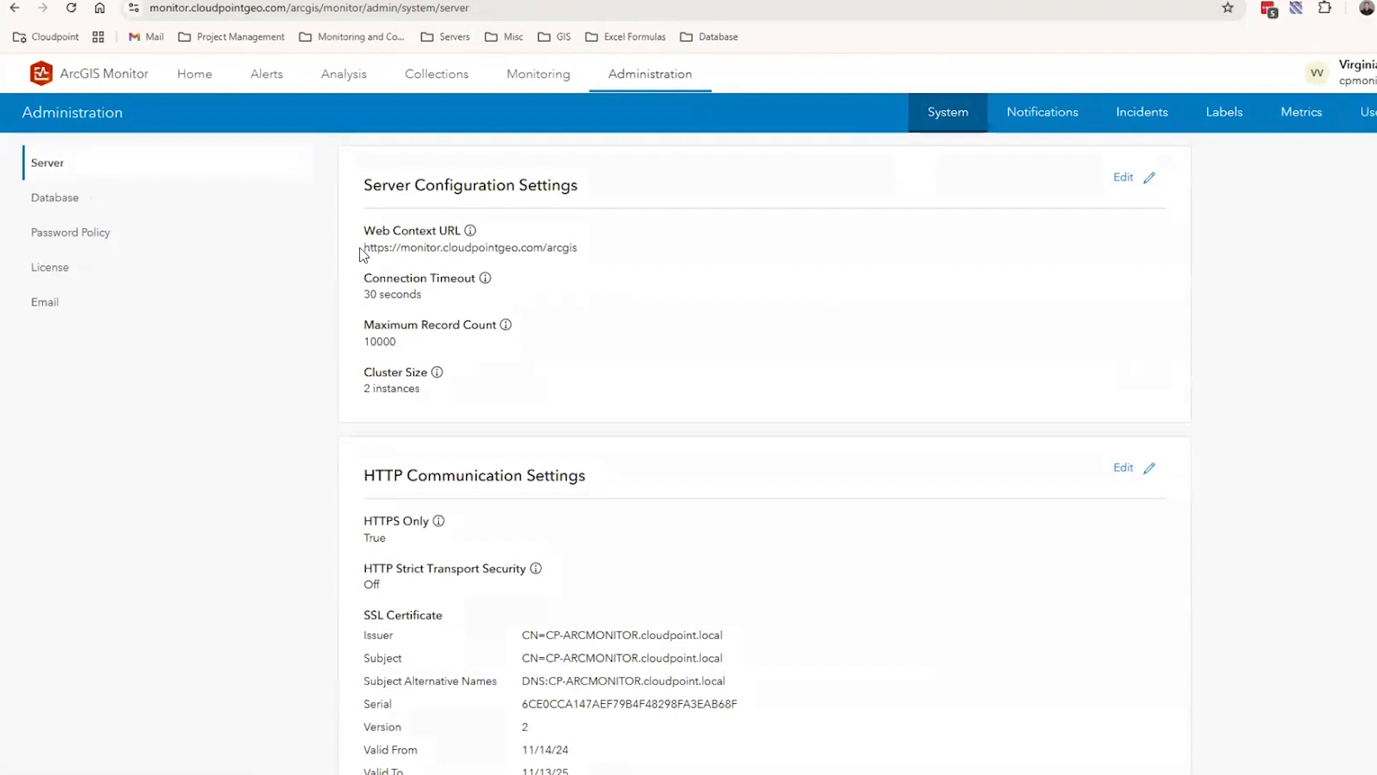
drag(367, 246, 584, 254)
click(735, 284)
drag(403, 250, 538, 253)
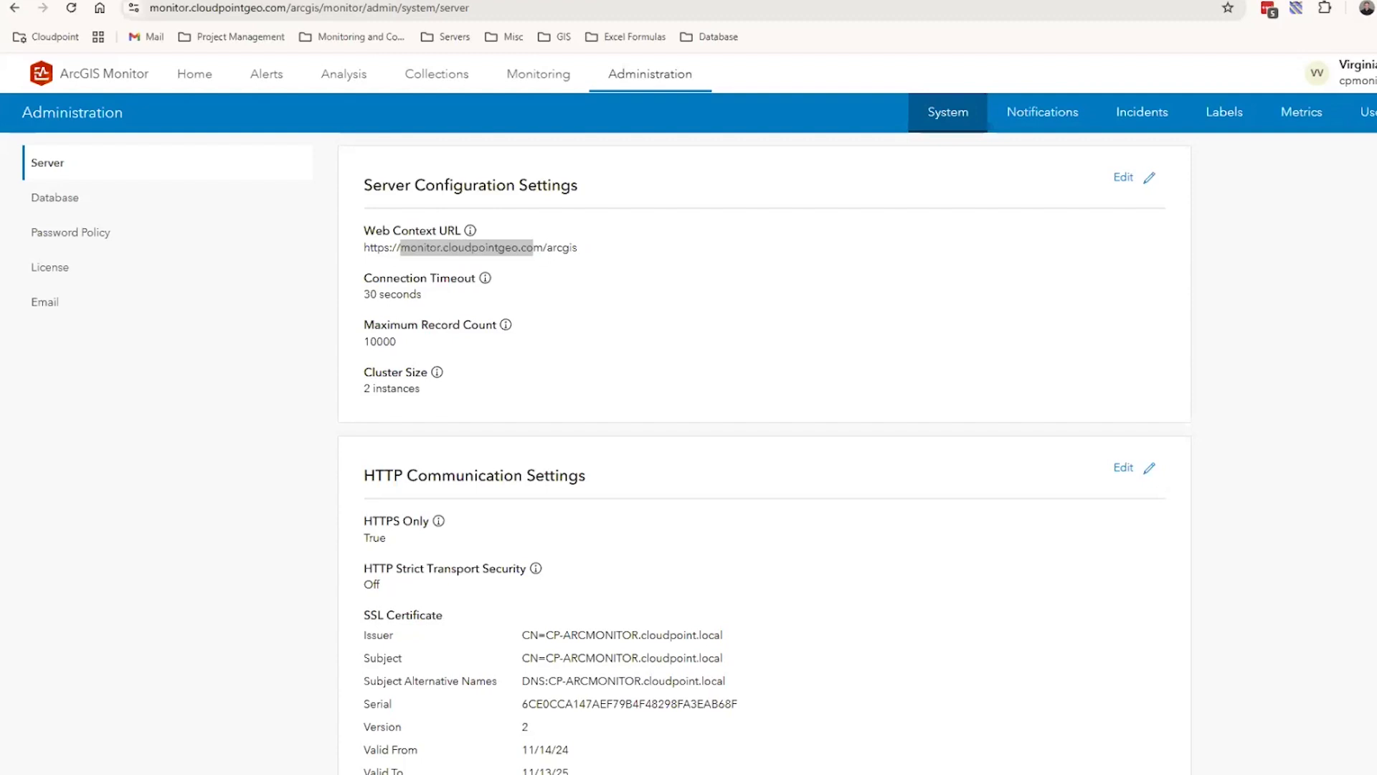
Switch to the URLRewrite.PNG image, enlarge it, and examine the ProxyToMonitor inbound rule in the IIS site
key(alt+Tab)
drag(1025, 107, 966, 103)
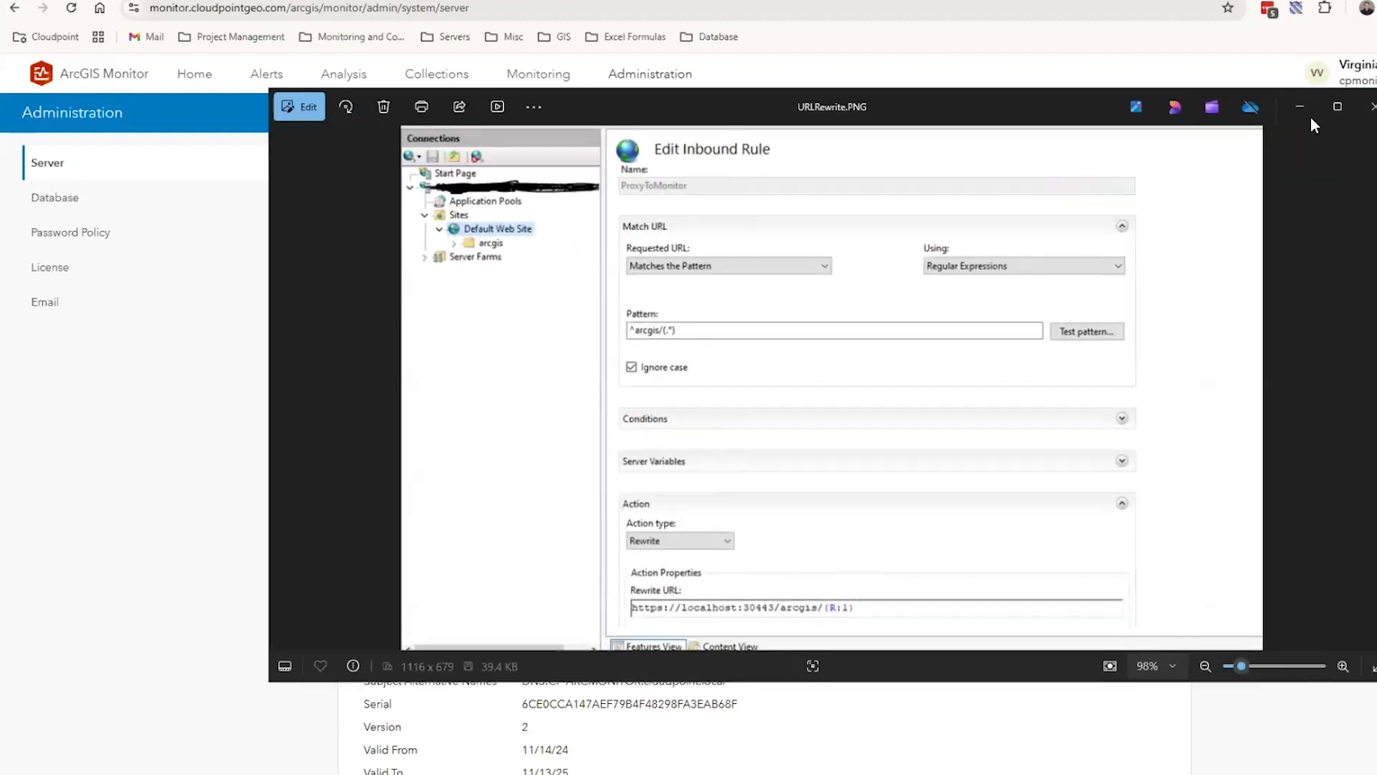
click(1336, 109)
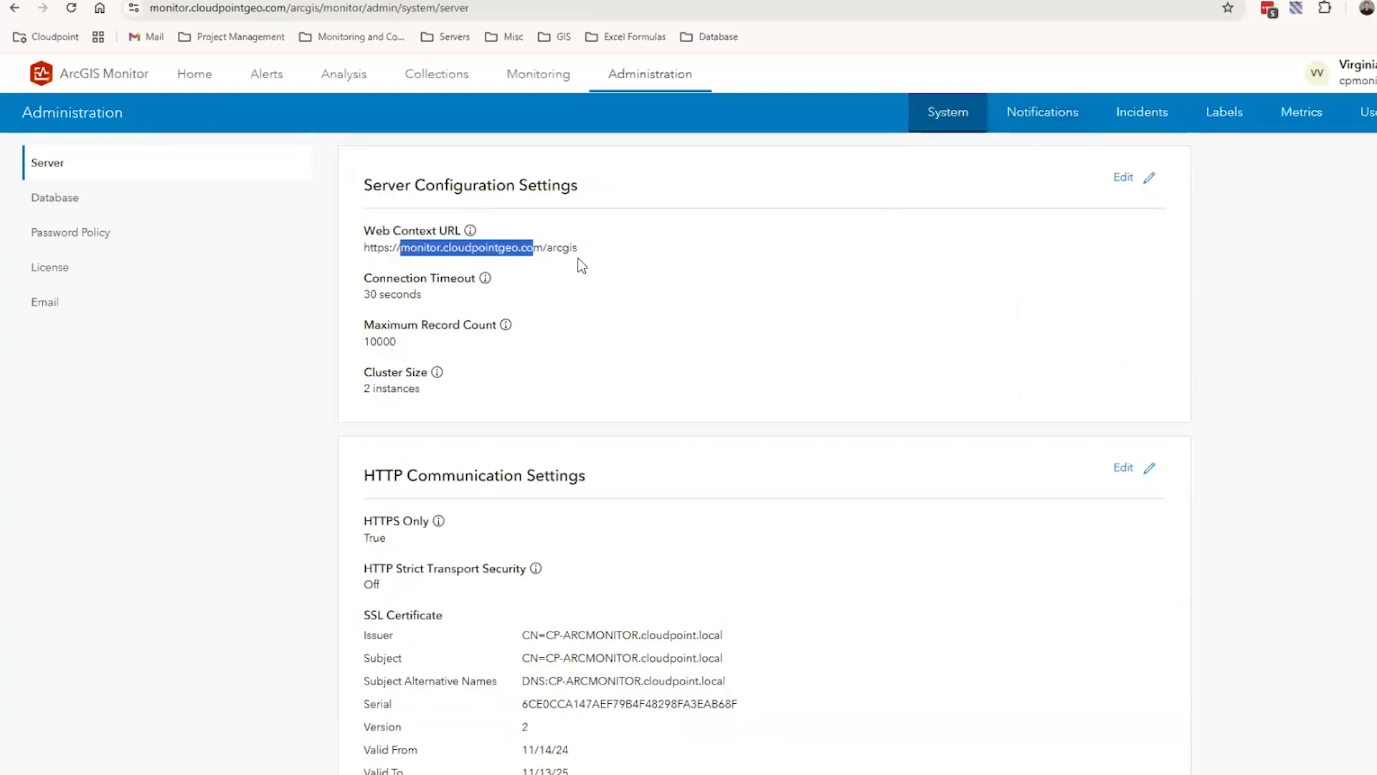
click(388, 239)
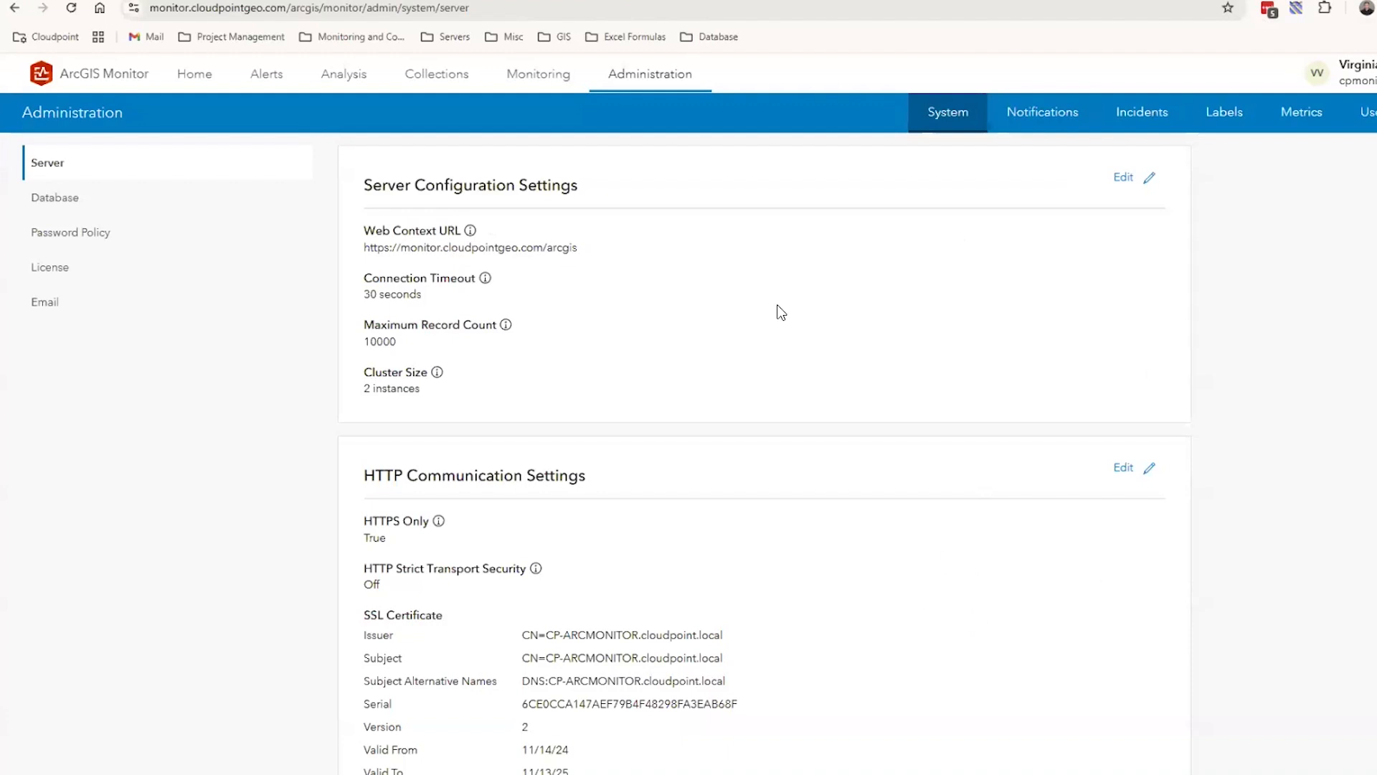
Review the Email, Database and Server pages of the system administration settings
click(65, 317)
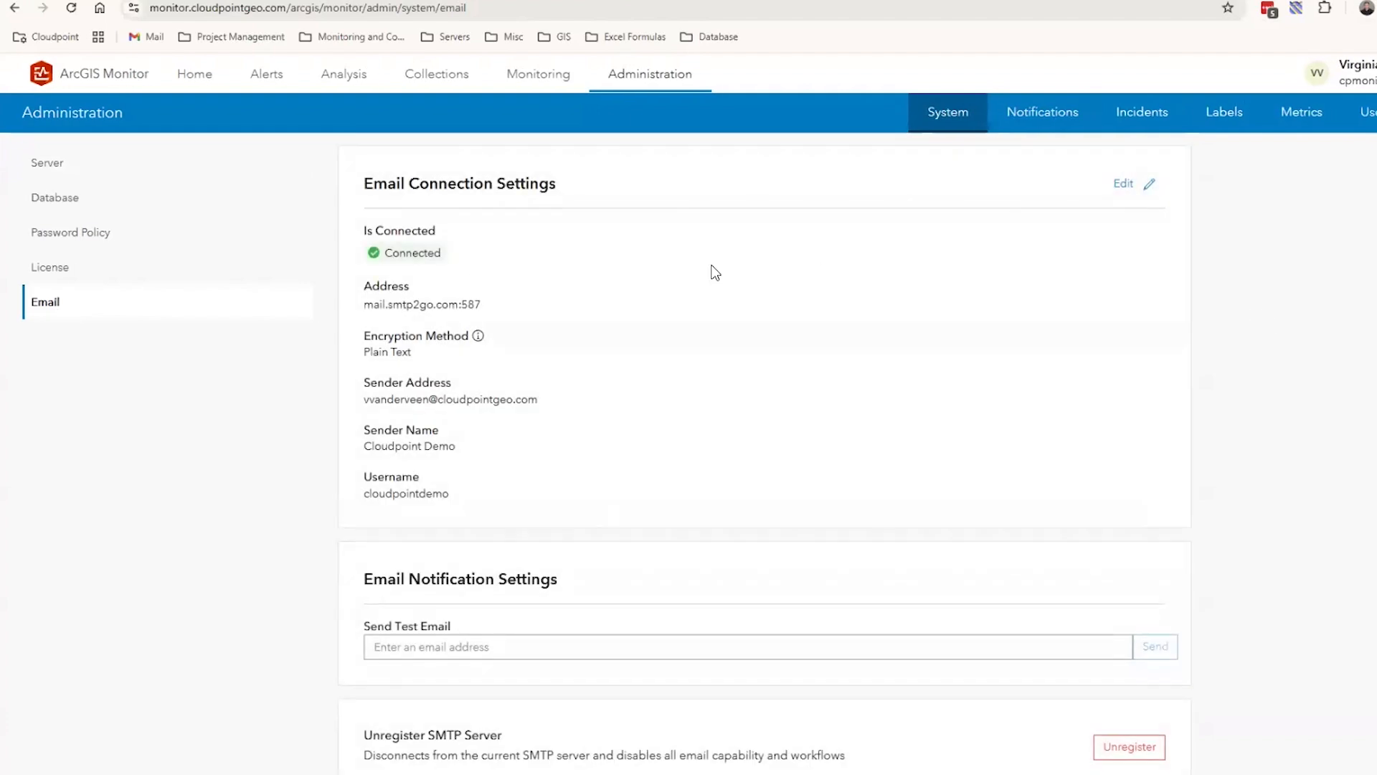
click(63, 201)
click(48, 164)
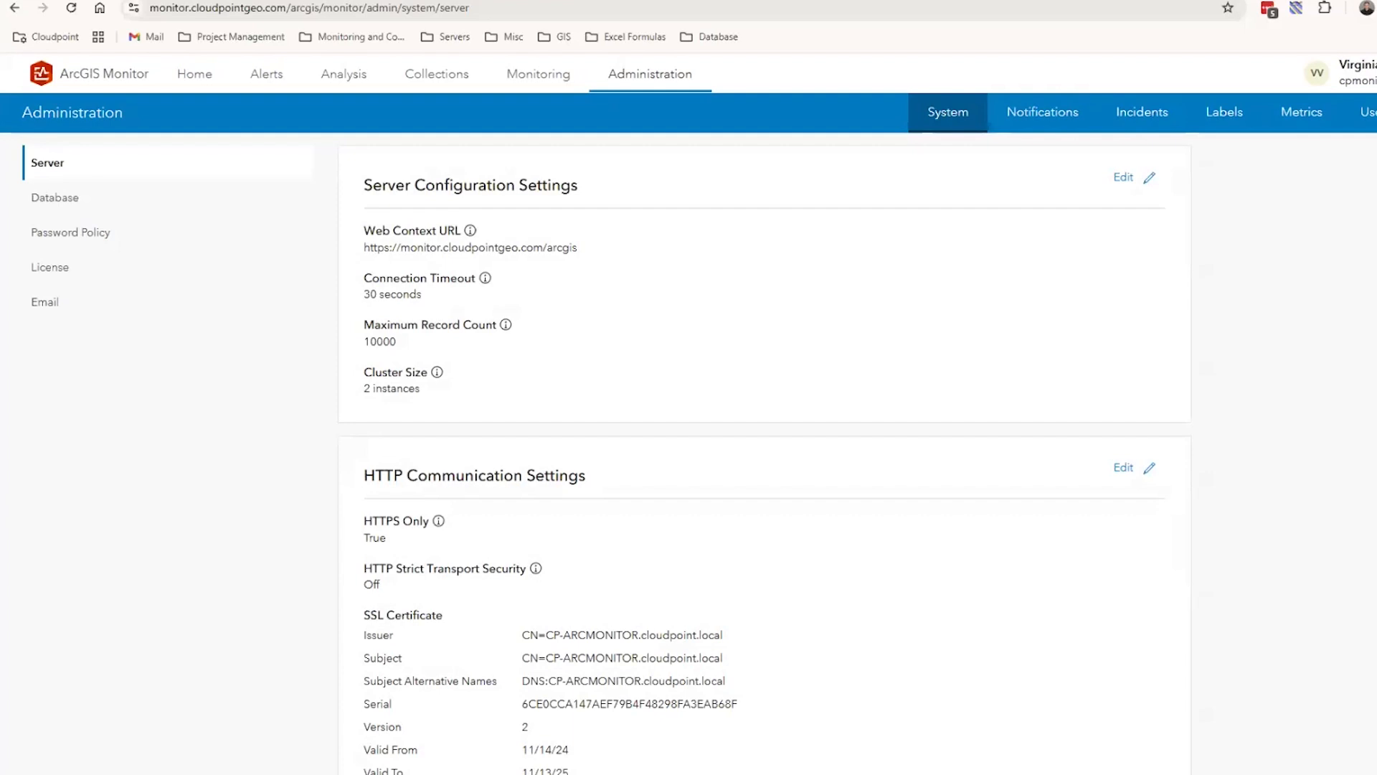
View the notification types offered when creating a notification in Administration, and close the dialog without creating one
click(1048, 112)
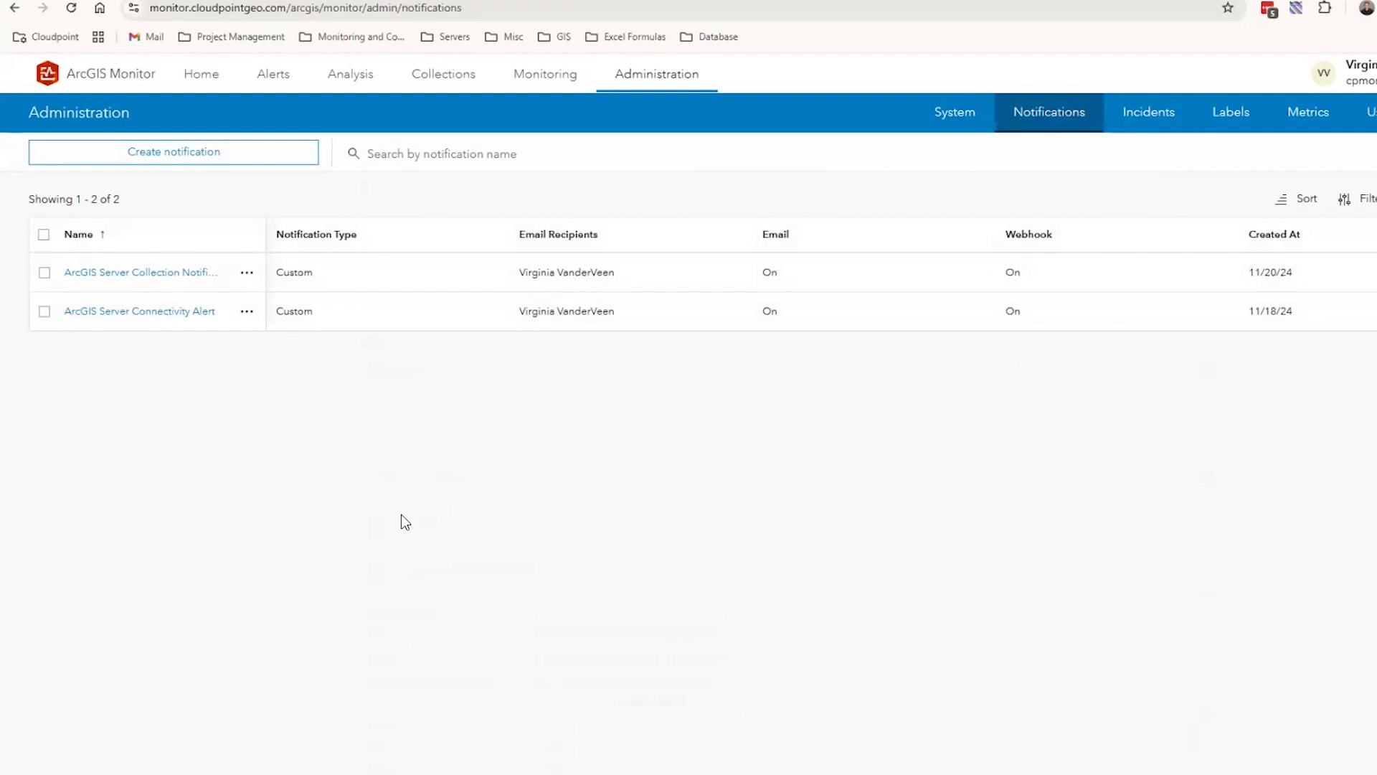
click(239, 161)
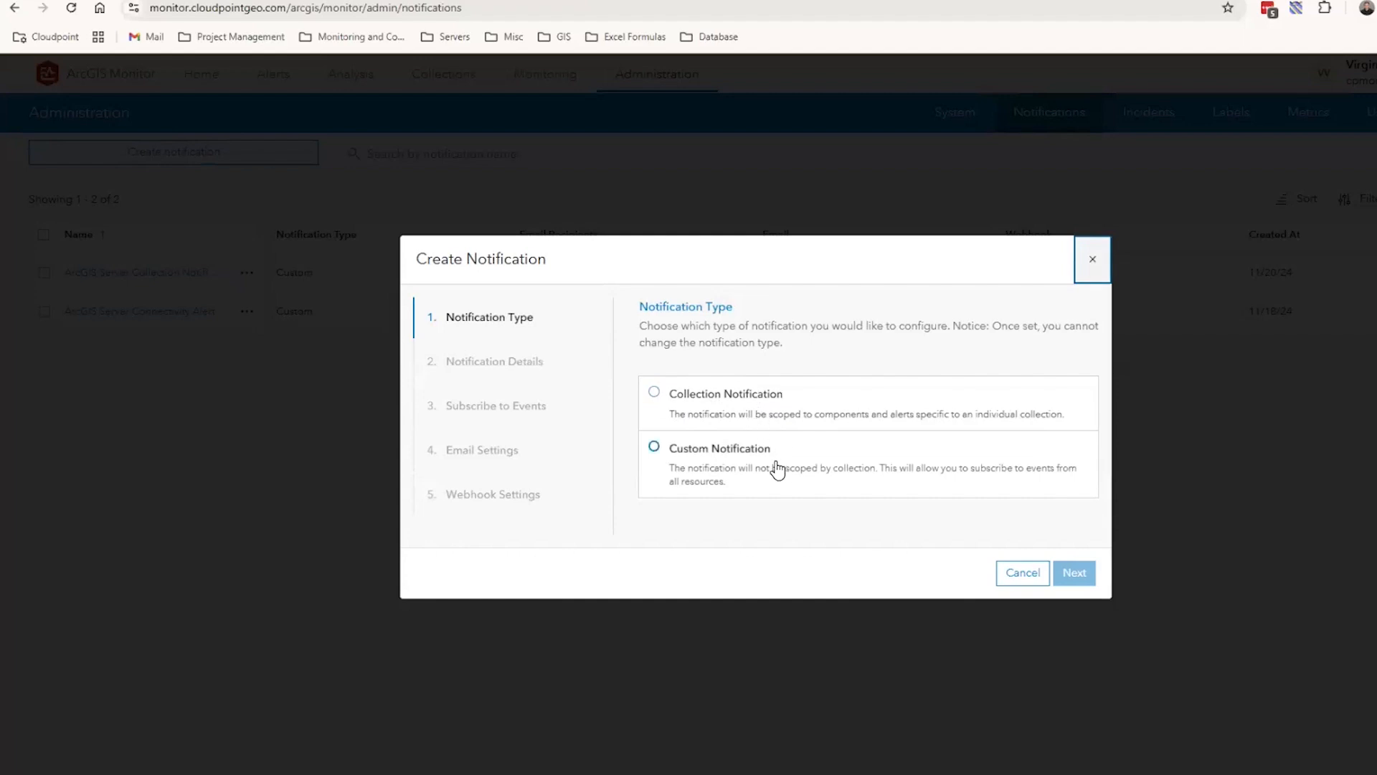
click(1093, 260)
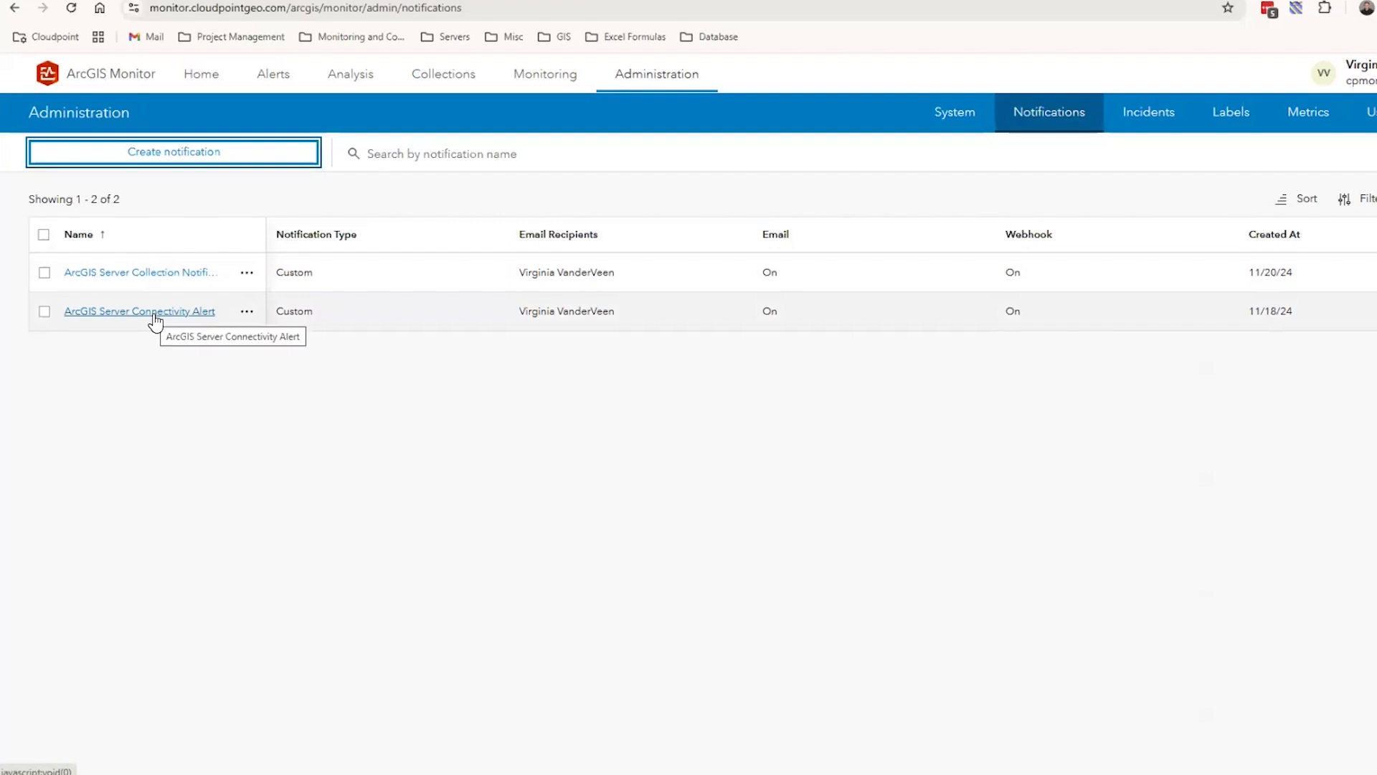
Review the ArcGIS Server Connectivity Alert notification's settings and expand its subscribed Metrics (Updated) event to see the condition
click(154, 315)
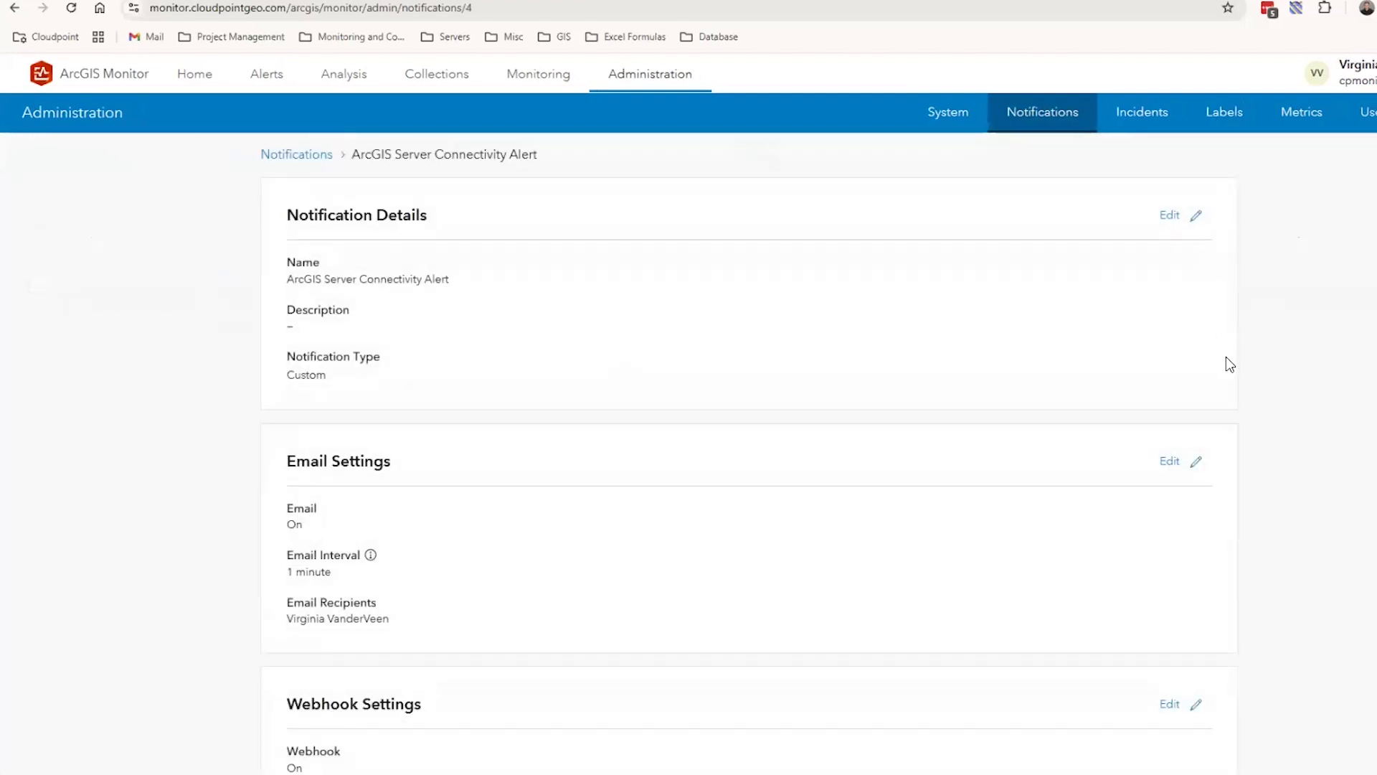
scroll(1172, 426, down, 4)
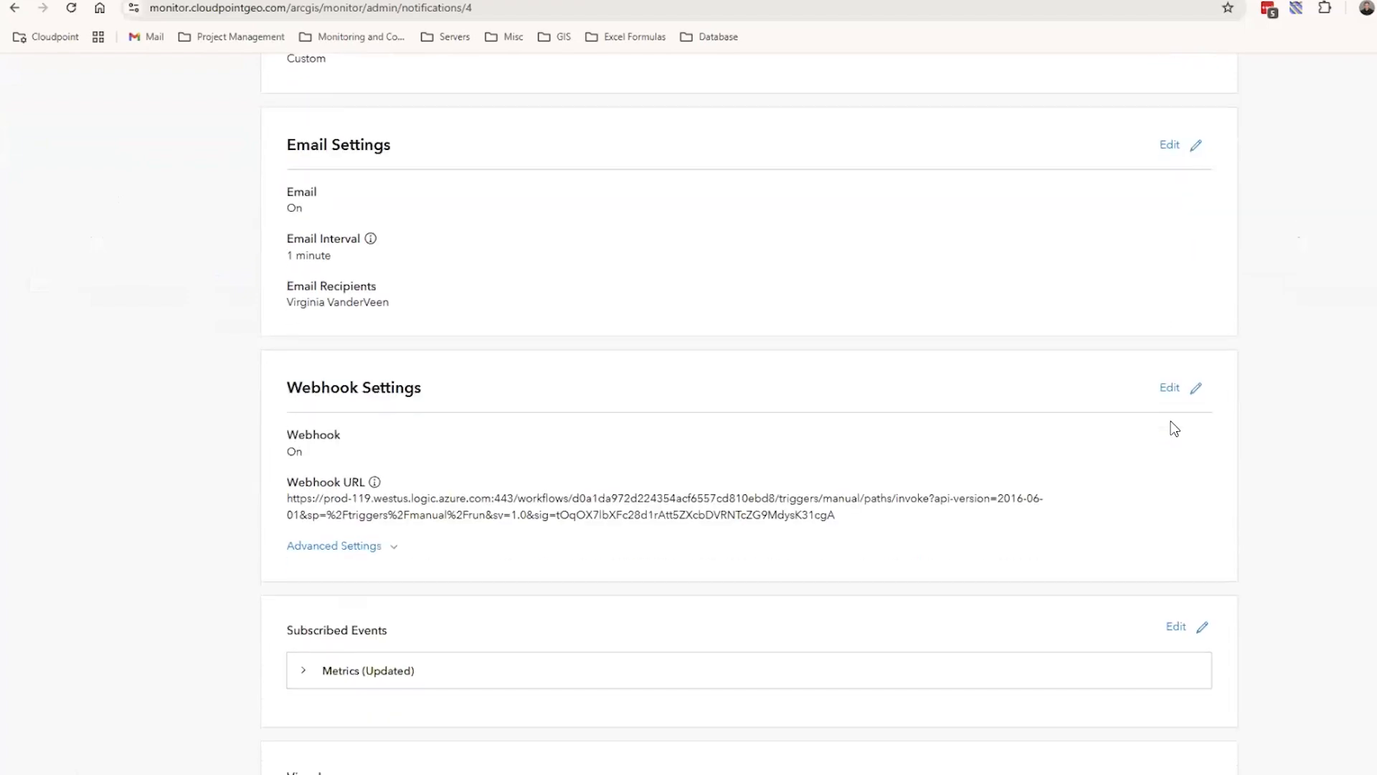
scroll(1196, 467, down, 2)
click(1199, 468)
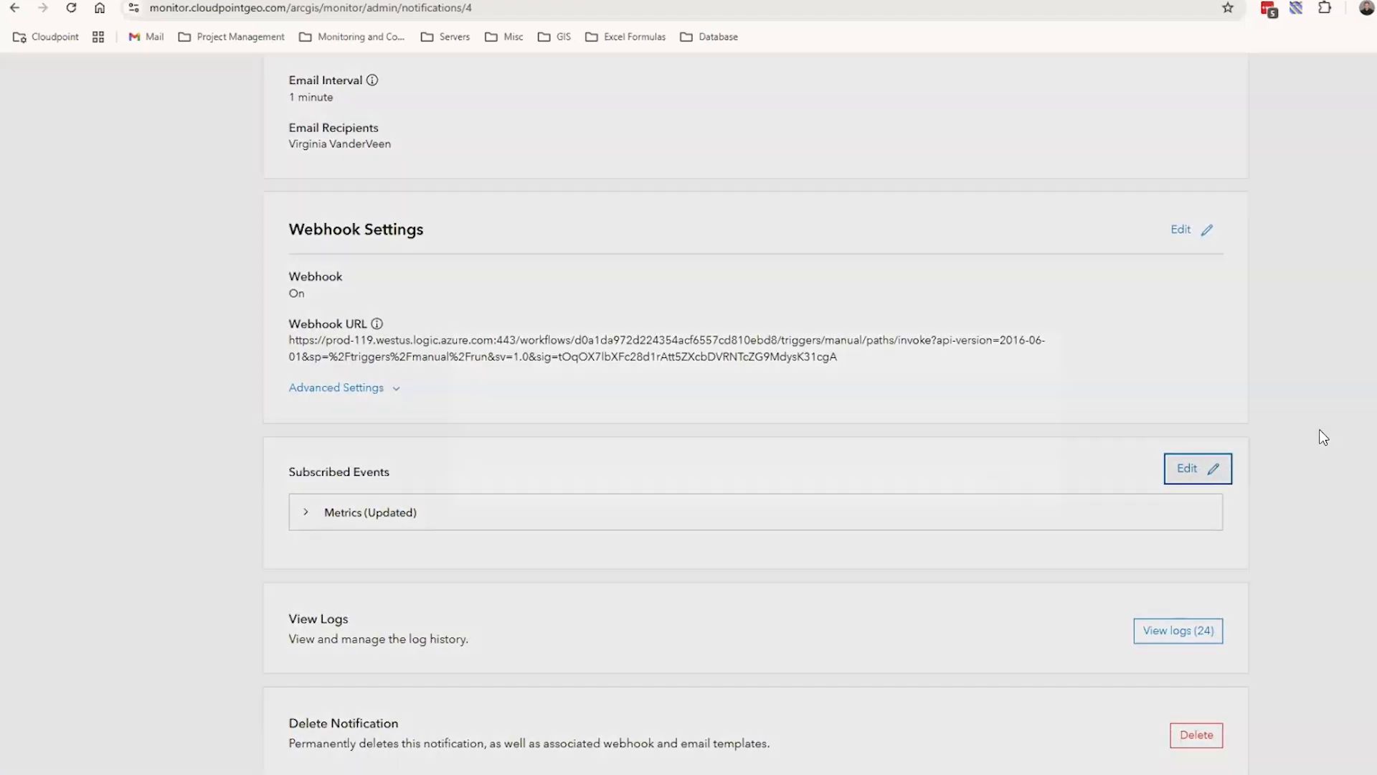
click(478, 410)
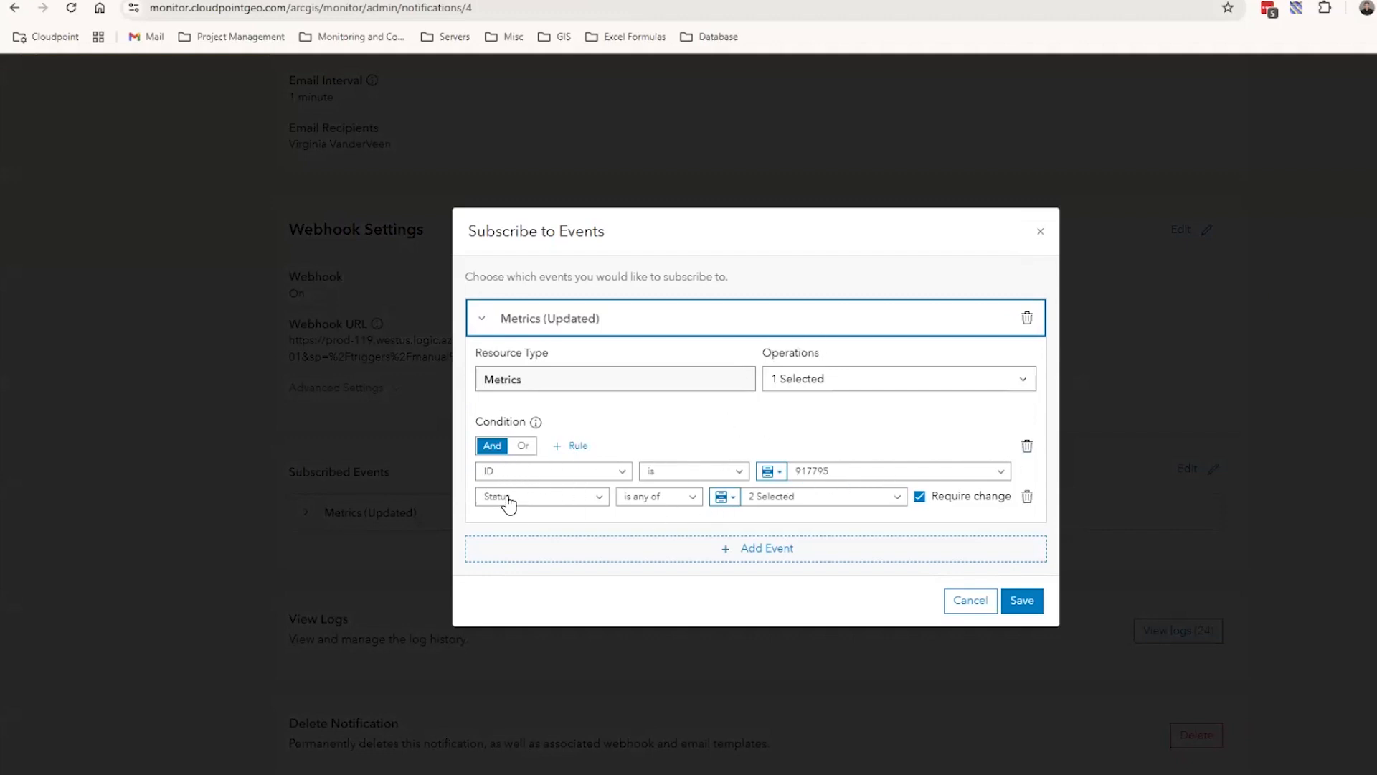
Examine the status values selected in the Metrics event's Status rule
click(895, 502)
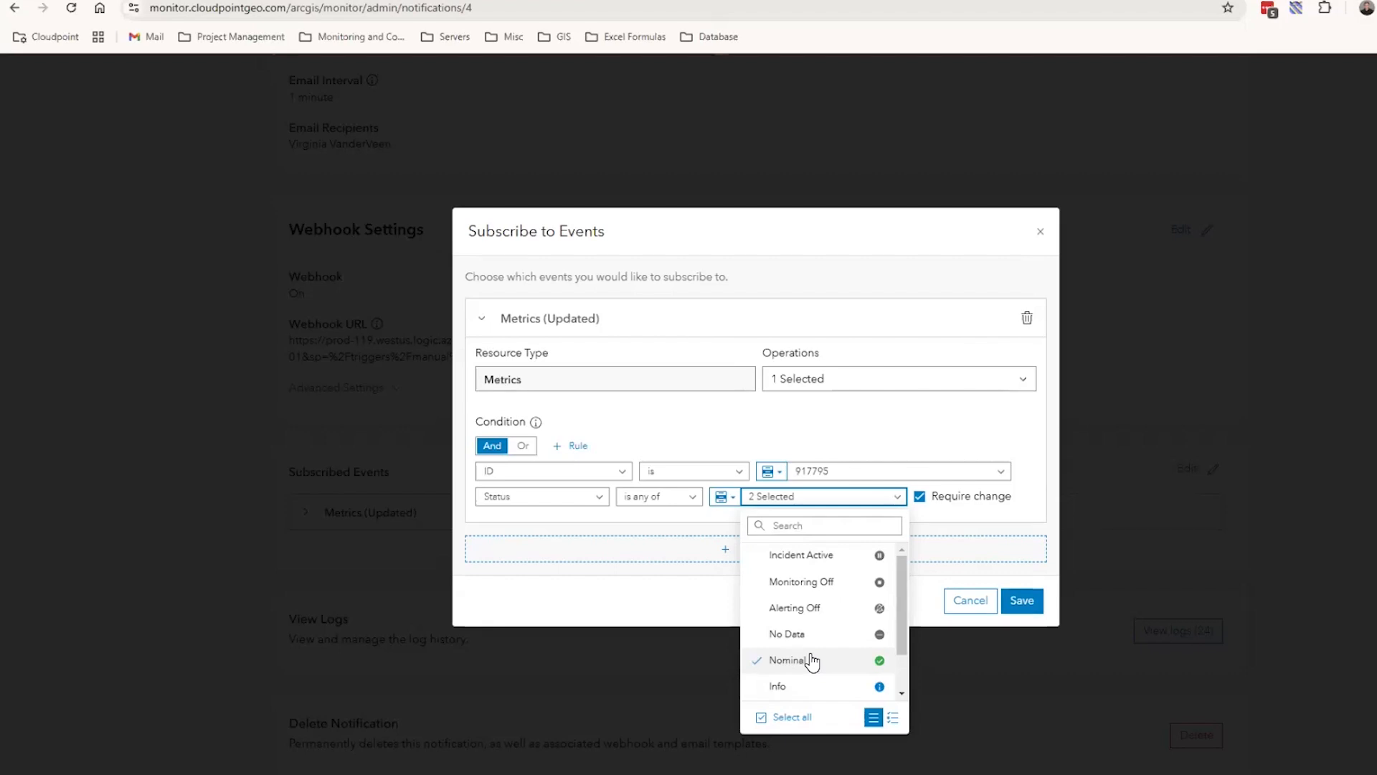
click(834, 636)
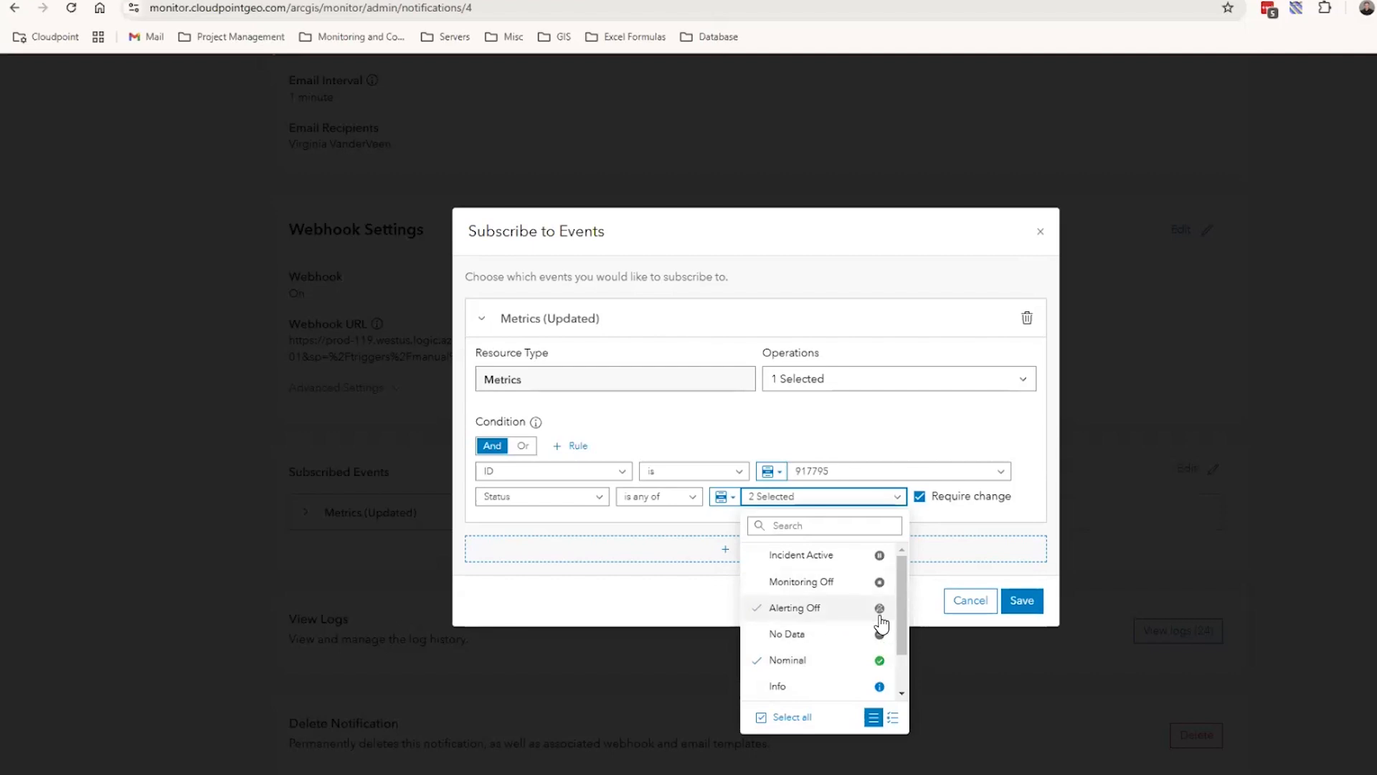
drag(899, 598, 898, 629)
click(885, 499)
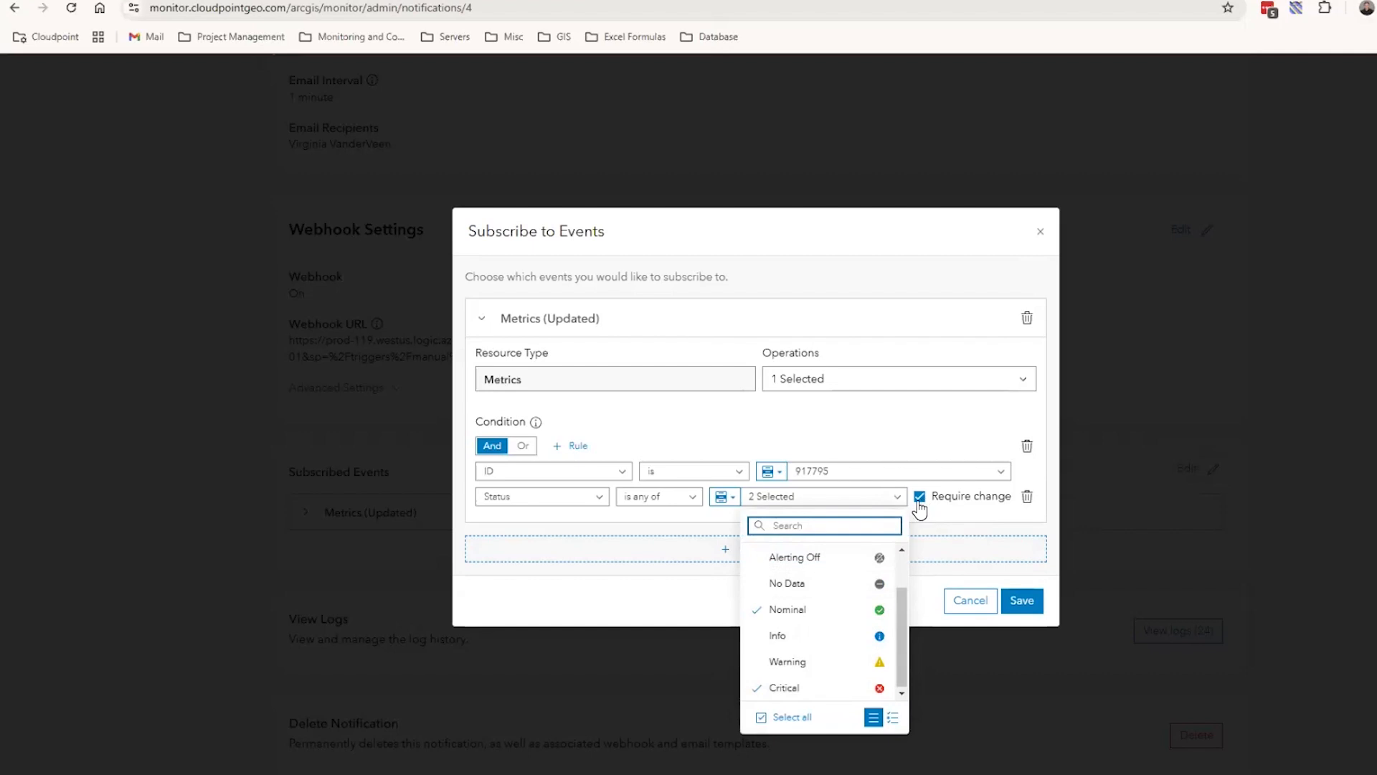
Close the Subscribe to Events dialog without saving and return to the list of notifications
click(852, 236)
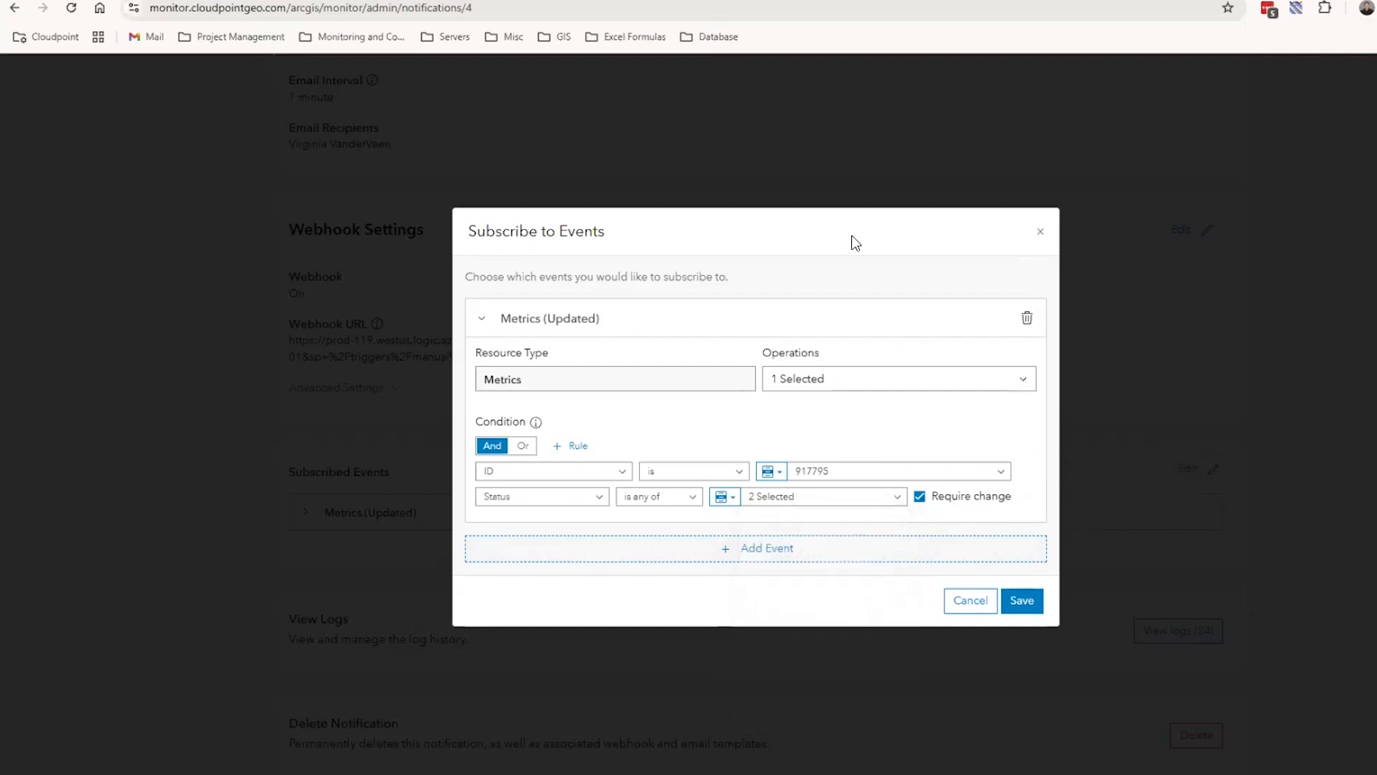
click(972, 602)
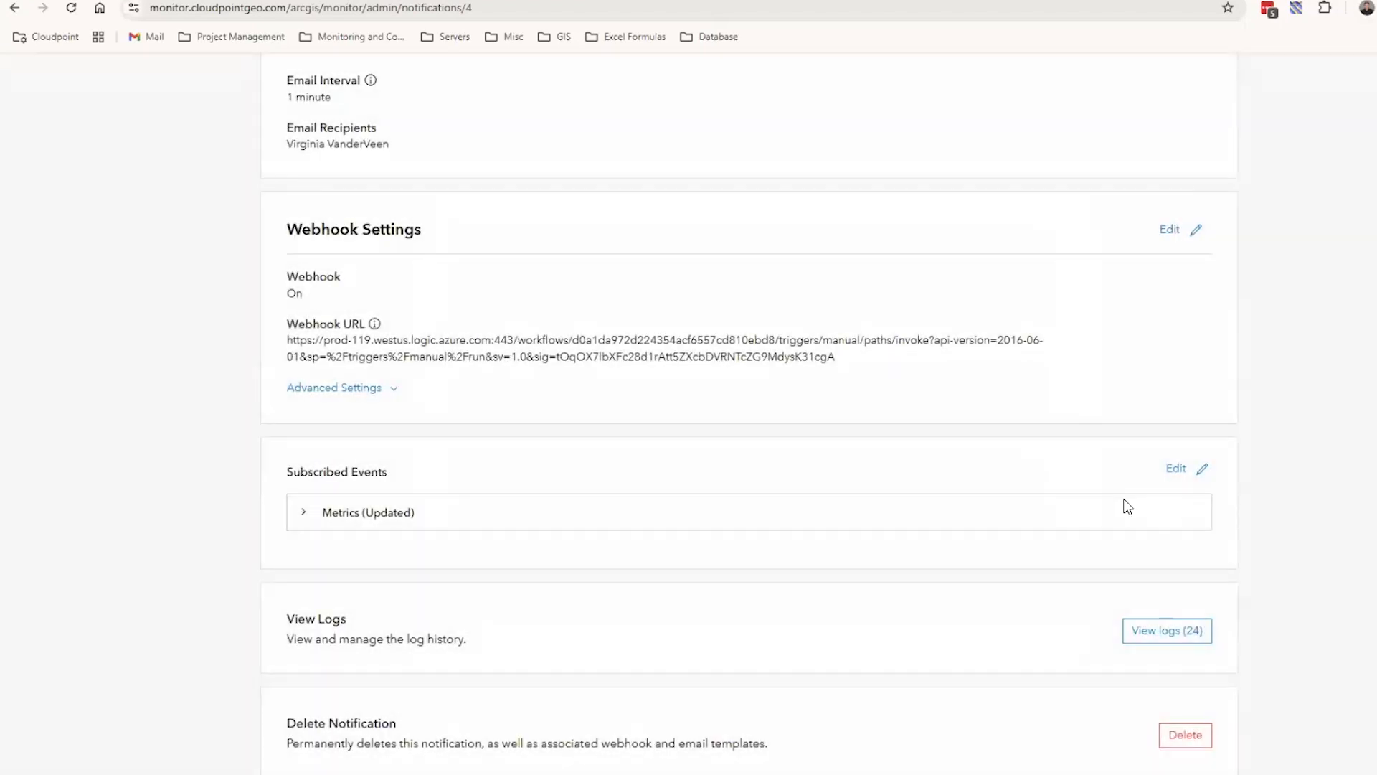
scroll(592, 390, up, 6)
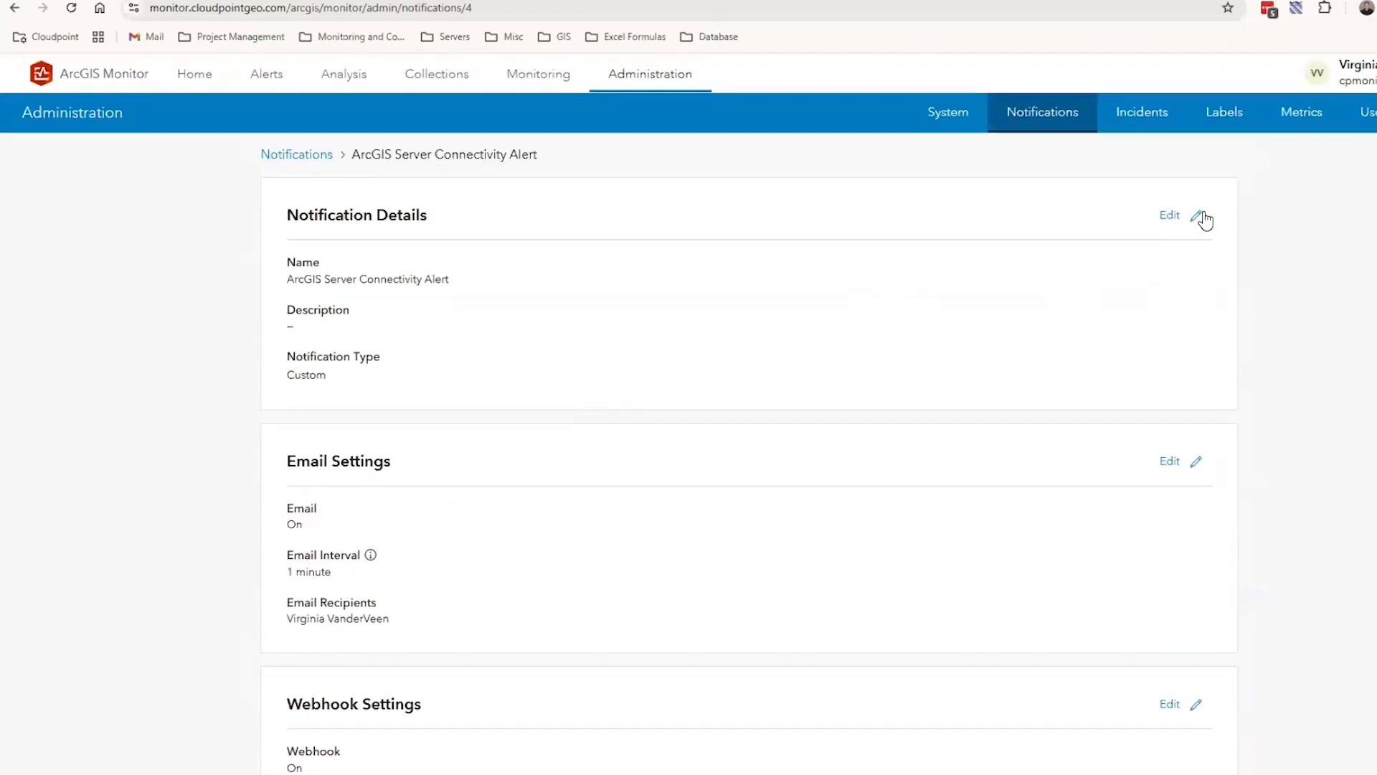
click(1060, 120)
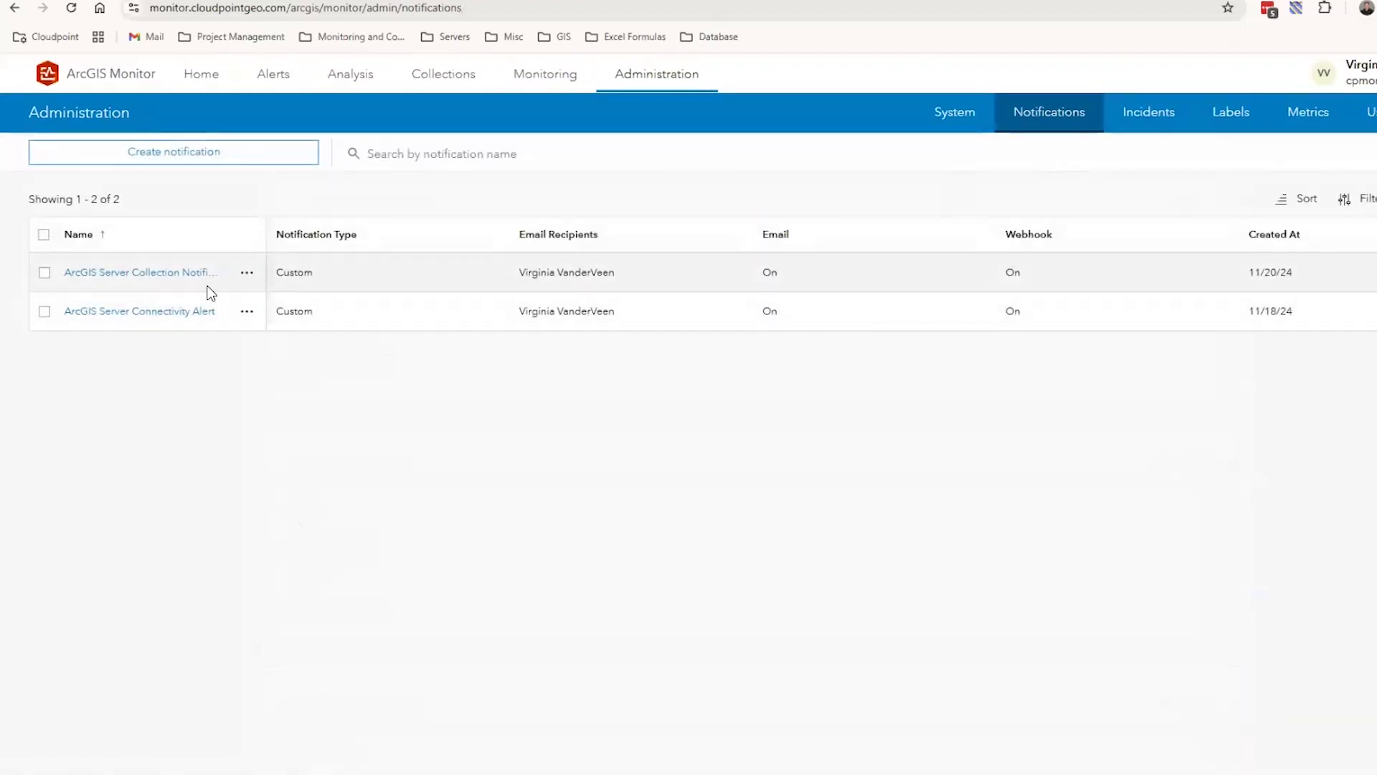
Open the ArcGIS Server Collection Notifications entry and expand its subscribed Collections (Updated) event to see the condition
click(155, 276)
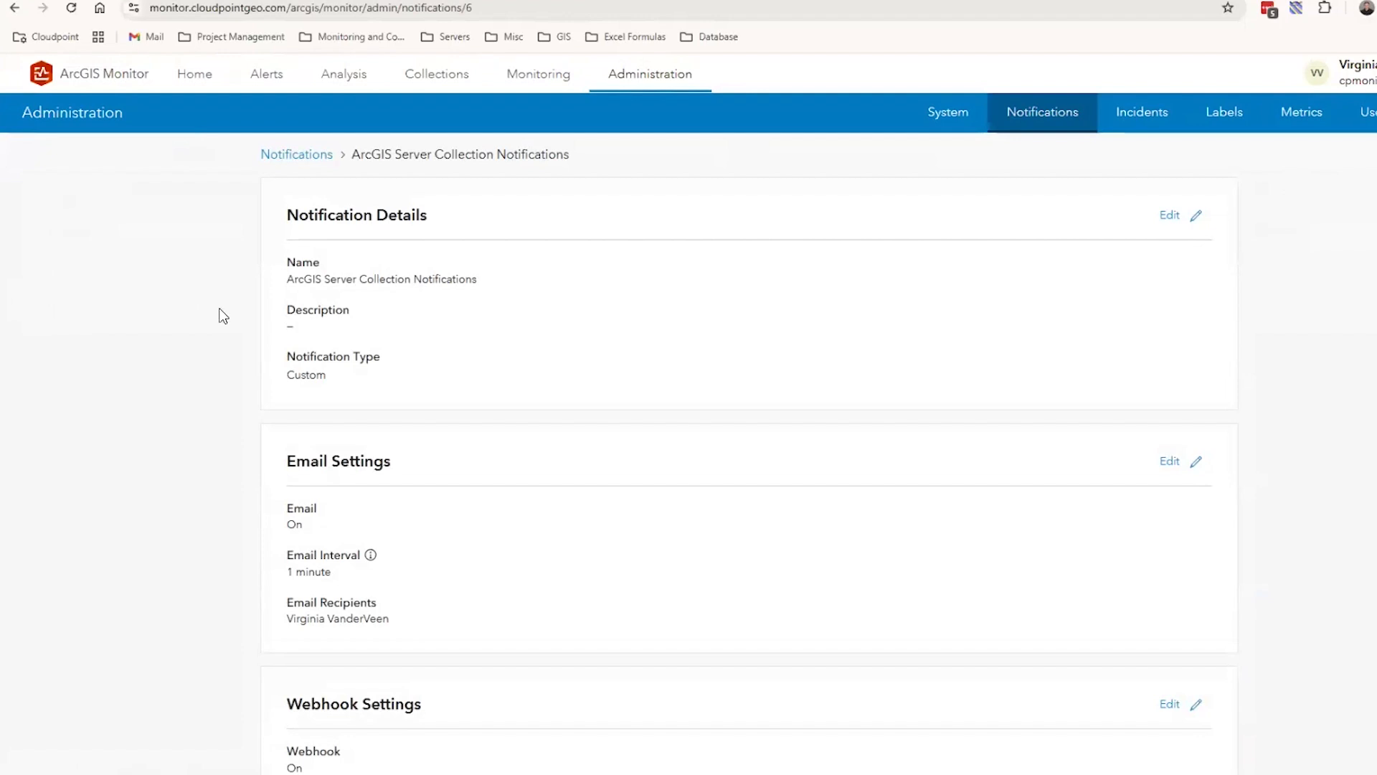
scroll(1046, 362, down, 5)
scroll(1205, 430, down, 1)
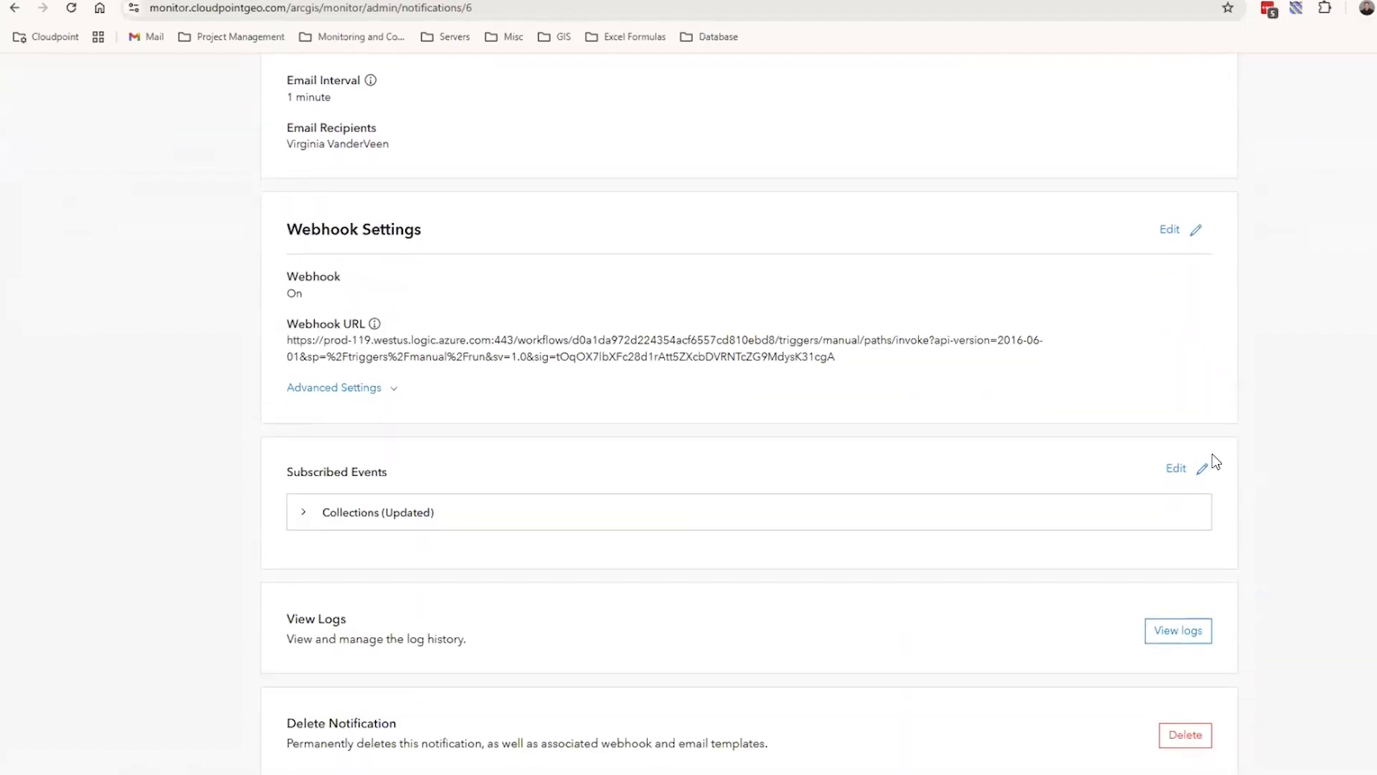
click(1197, 470)
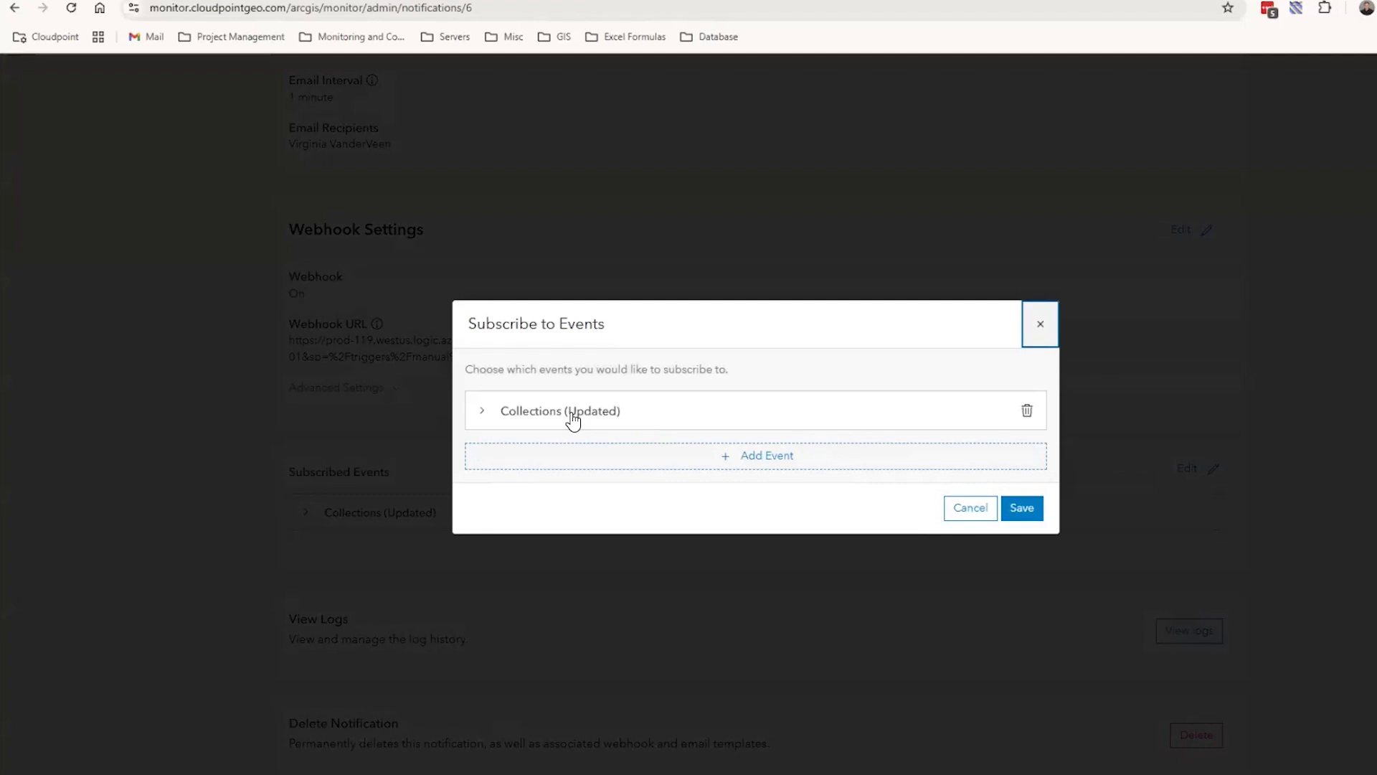
click(483, 413)
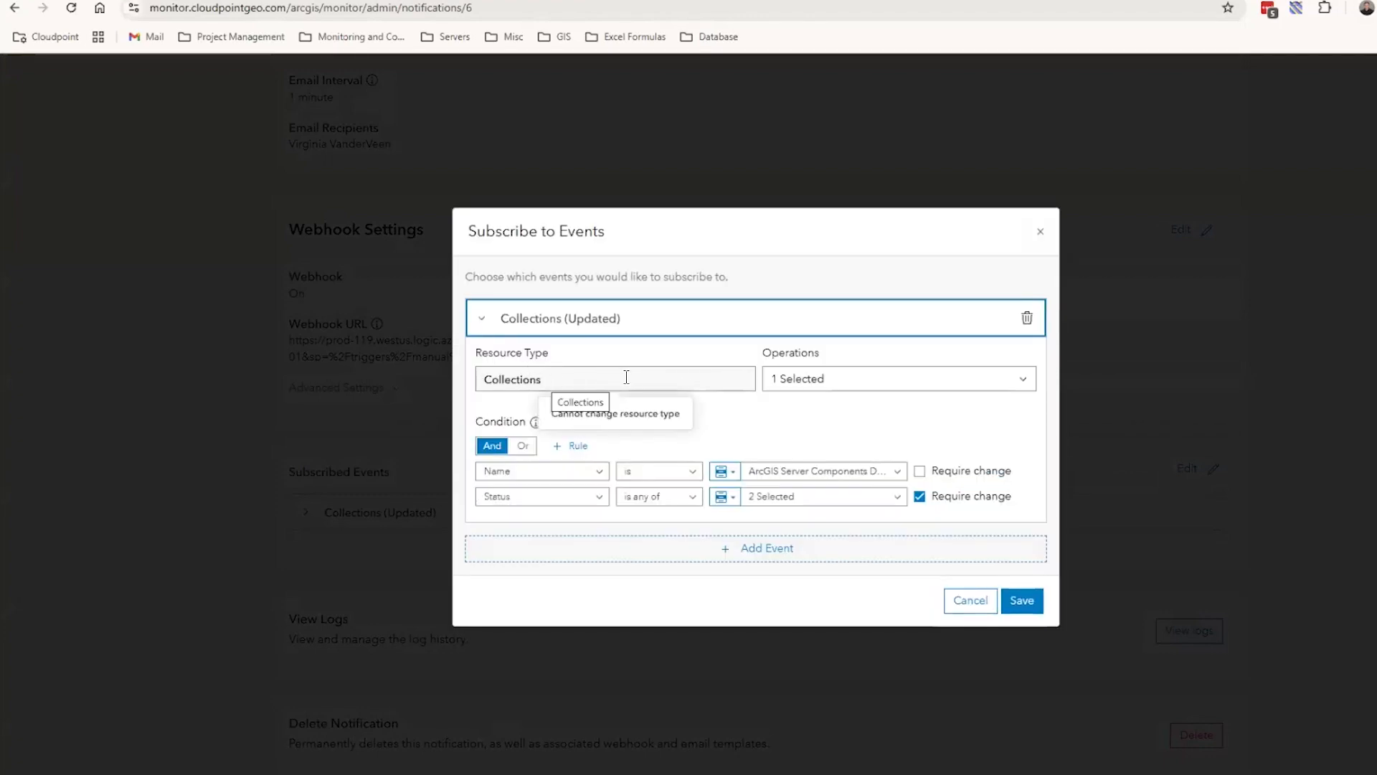
Check the operations selected for the Collections event, and leave the event subscription without saving
click(1023, 388)
click(1022, 388)
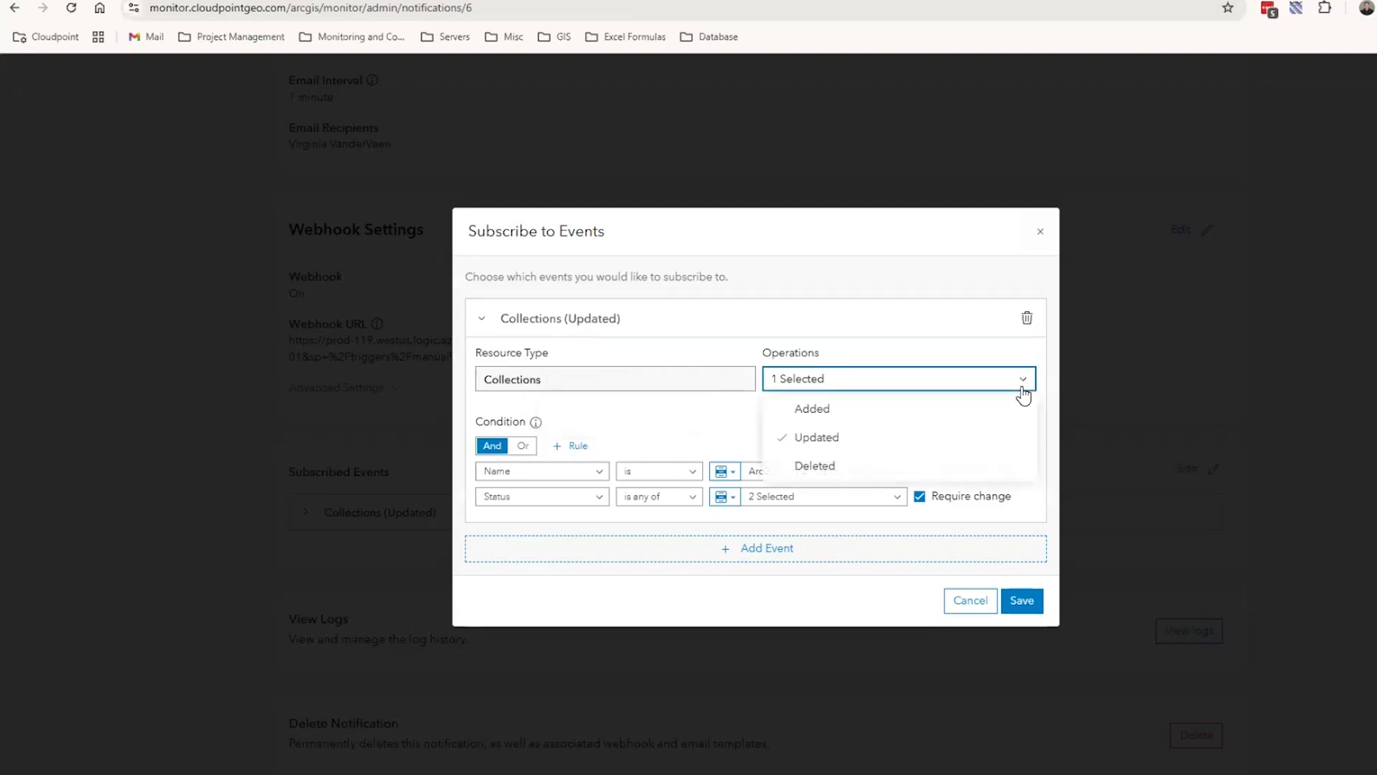
click(700, 423)
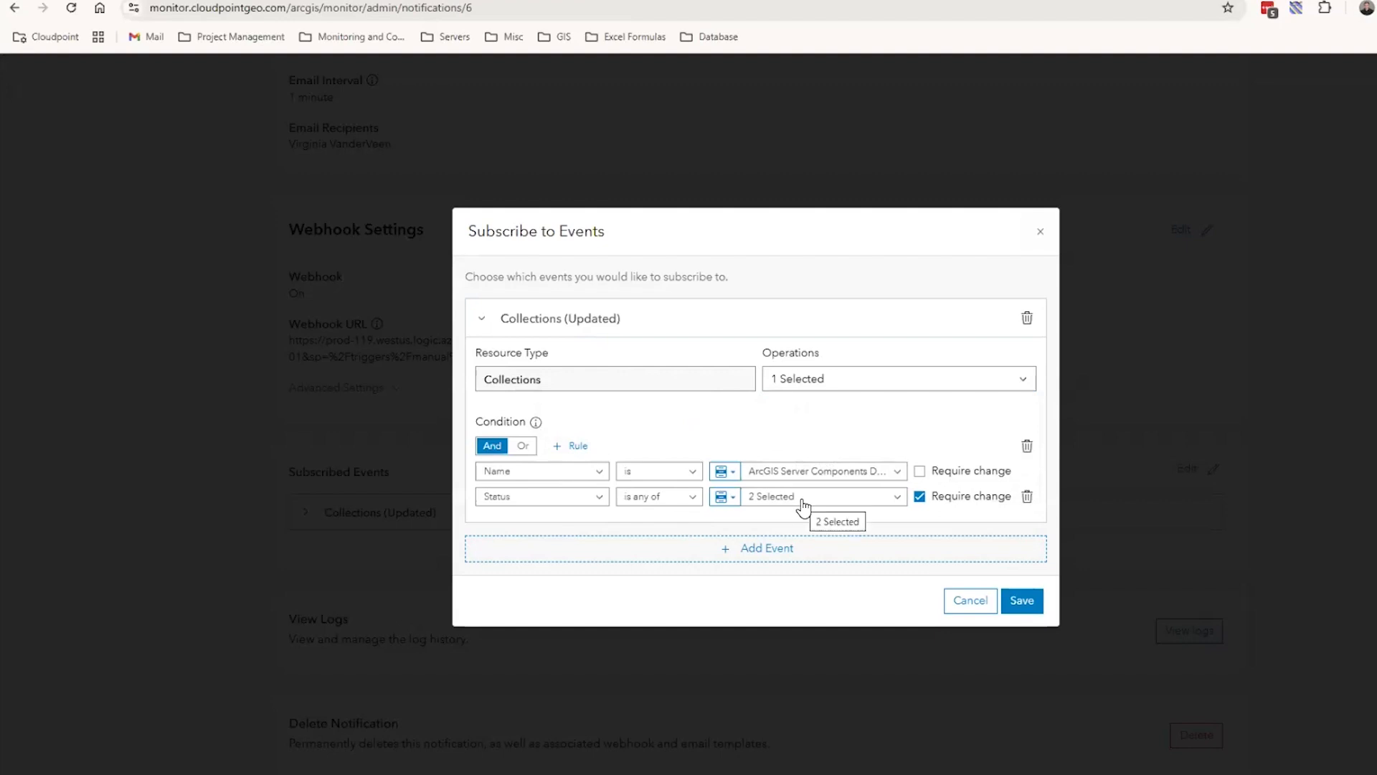
click(965, 608)
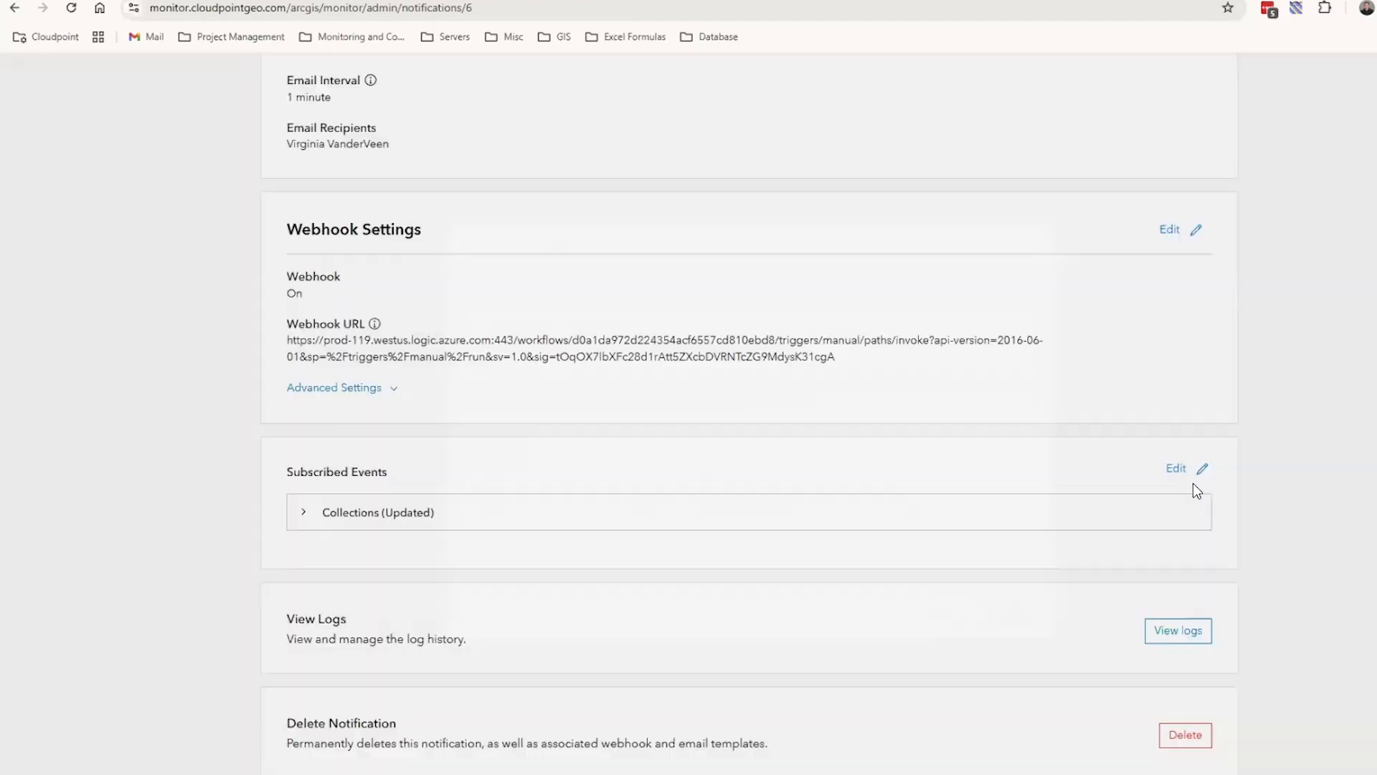
Review the collection notification's Webhook Settings, including its webhook URL field, and close the dialog without changes
scroll(1208, 330, up, 3)
scroll(1209, 330, down, 2)
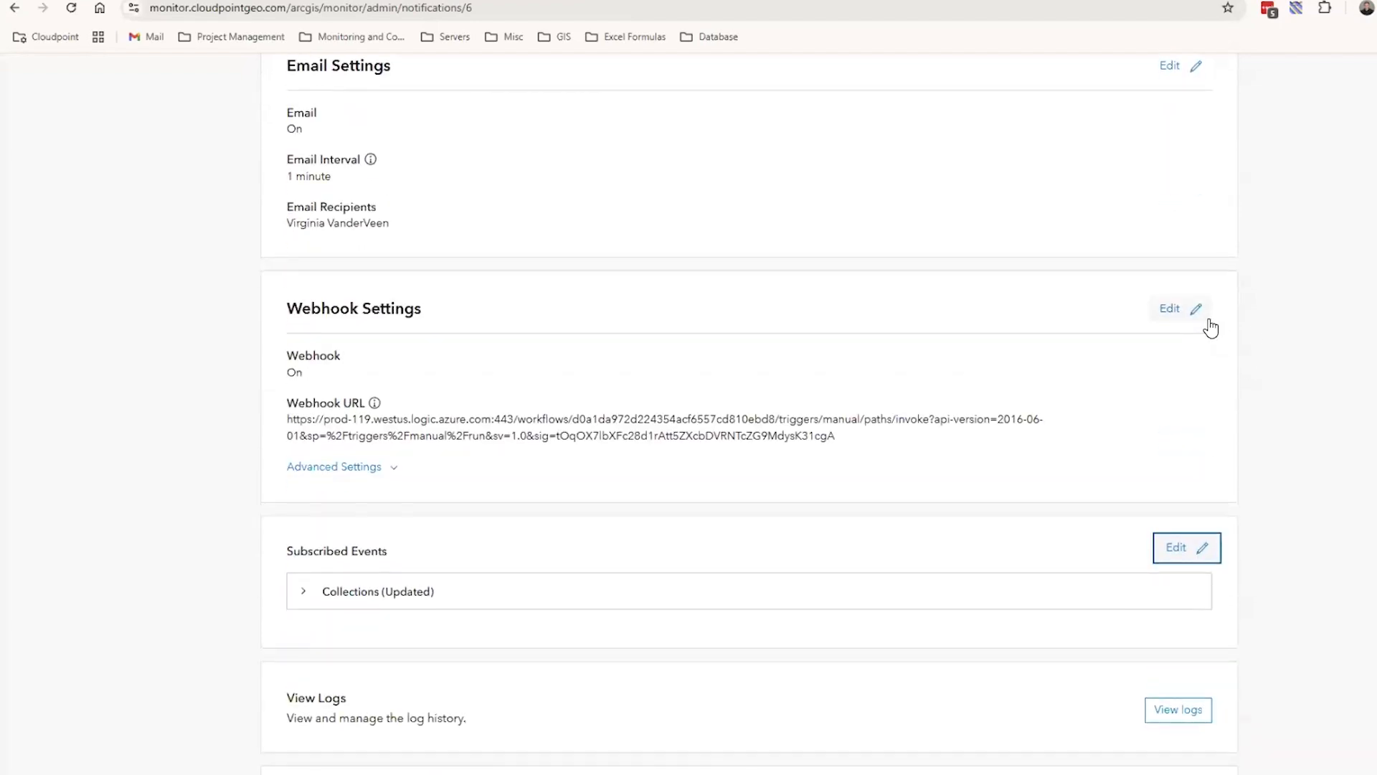
click(1199, 314)
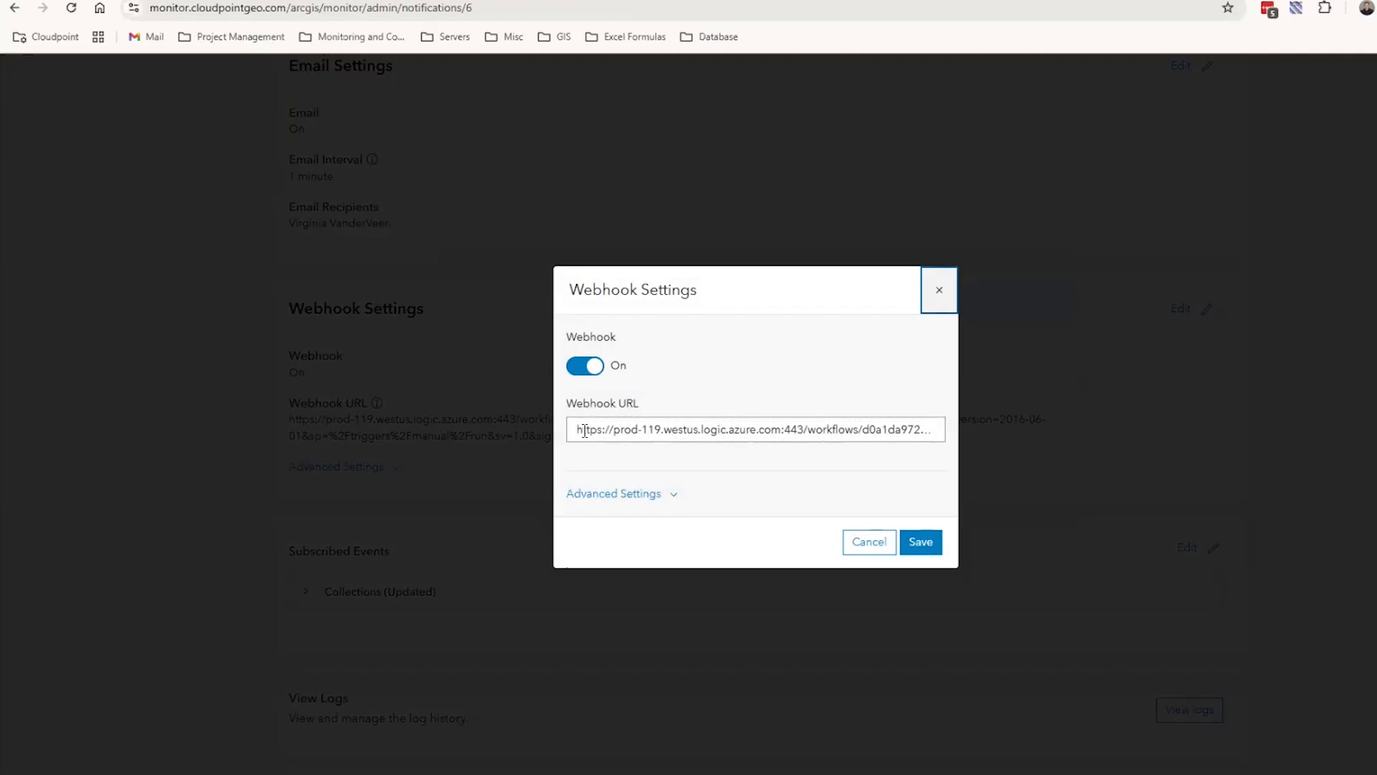
click(939, 294)
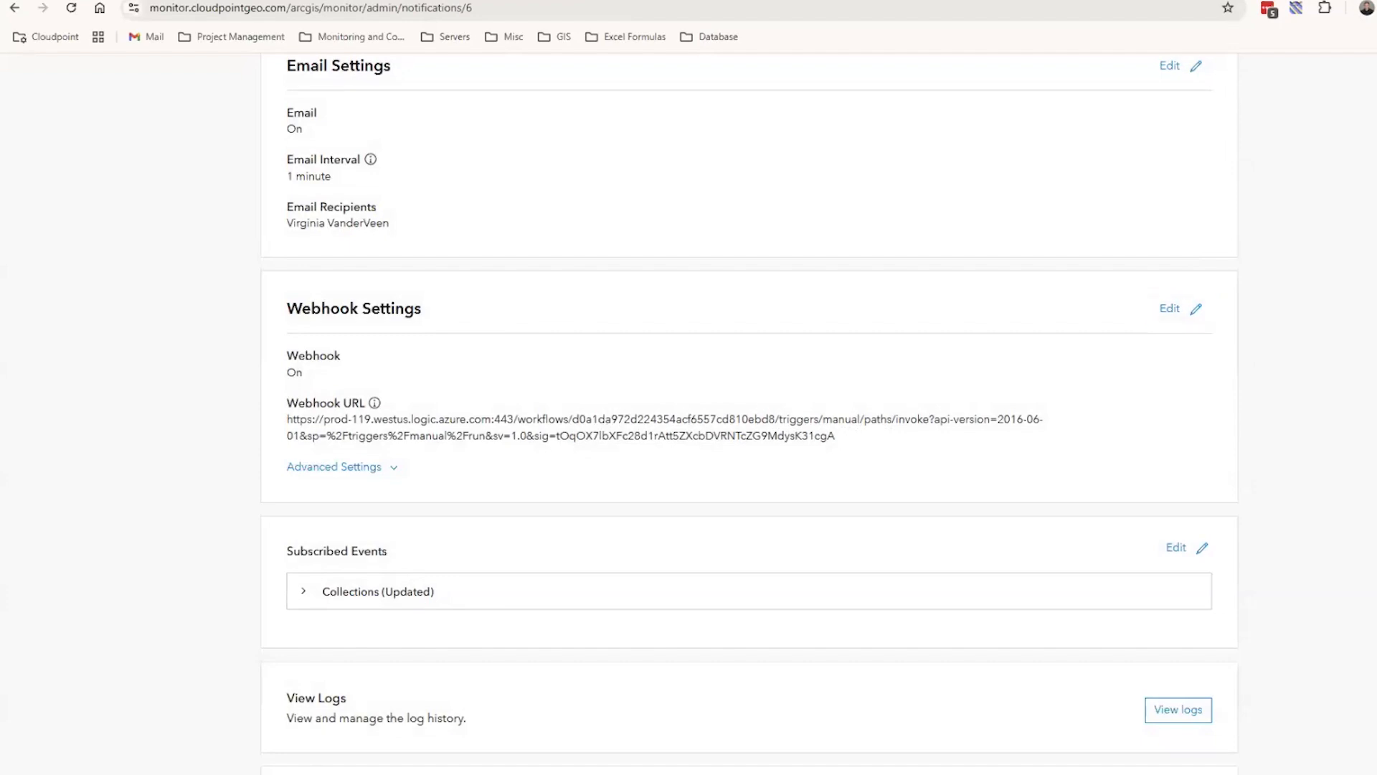
Switch to Slack to view the ArcGIS Server alerts posted in the monitor-alerts channel, and put its window away
key(alt+Tab)
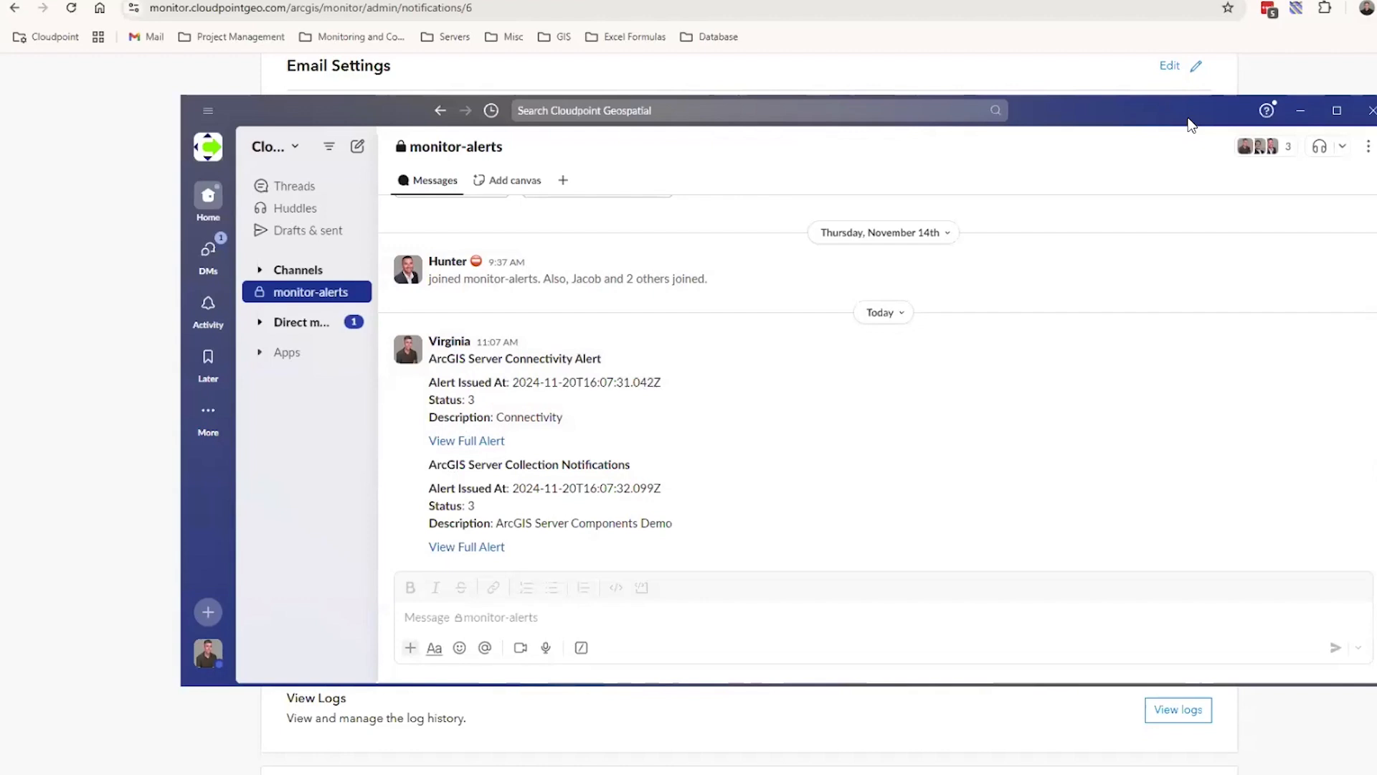
drag(1188, 118, 1376, 119)
click(1344, 21)
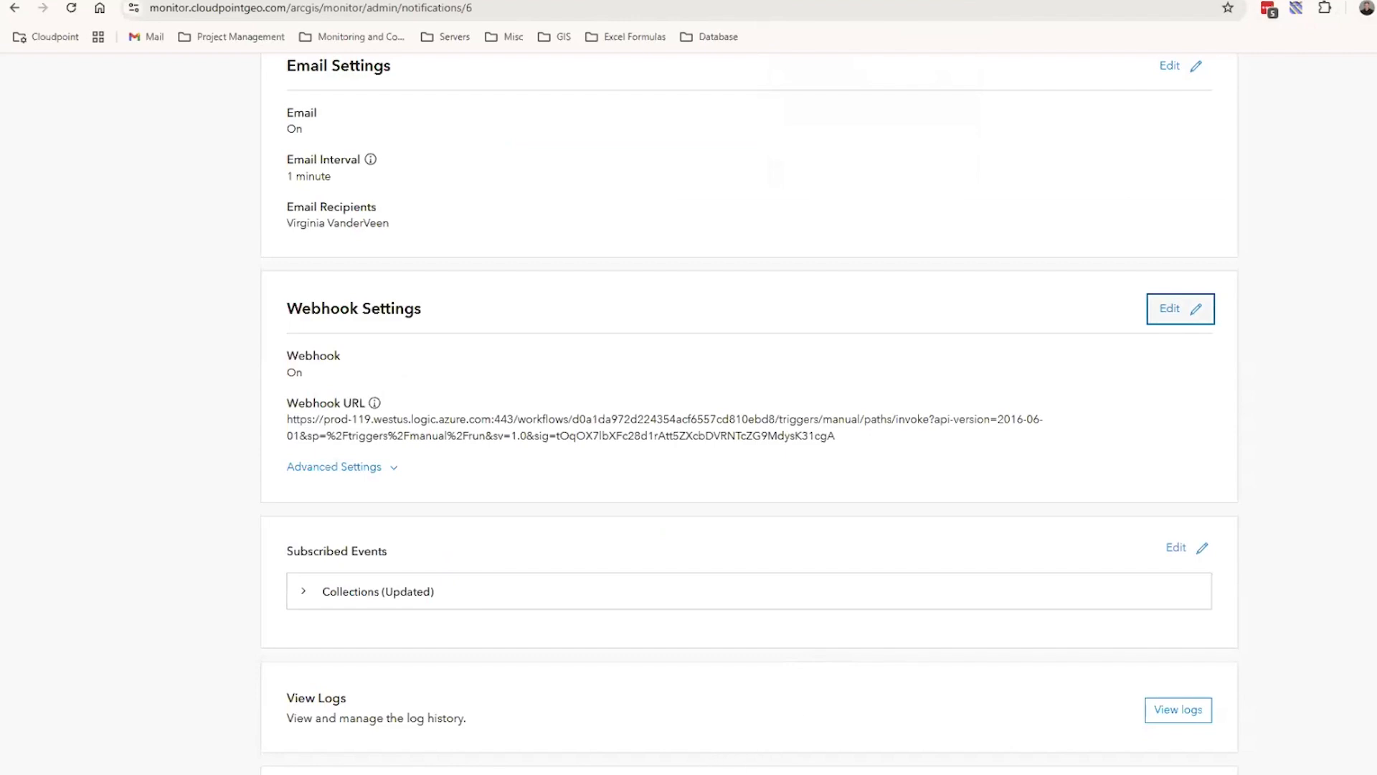
Switch to the Power Automate flow and examine the HTTP request trigger, including the options for who can trigger the flow
mouse_move(616, 756)
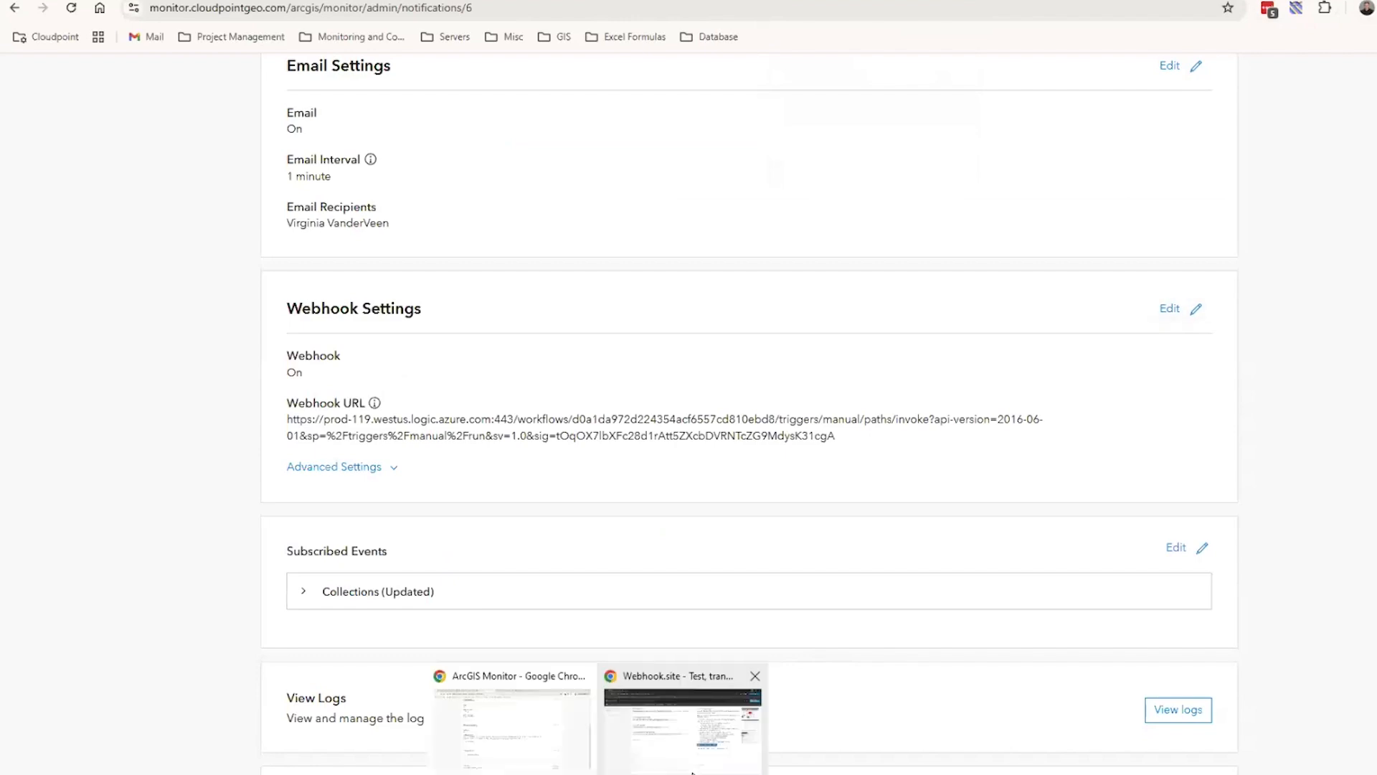
click(630, 670)
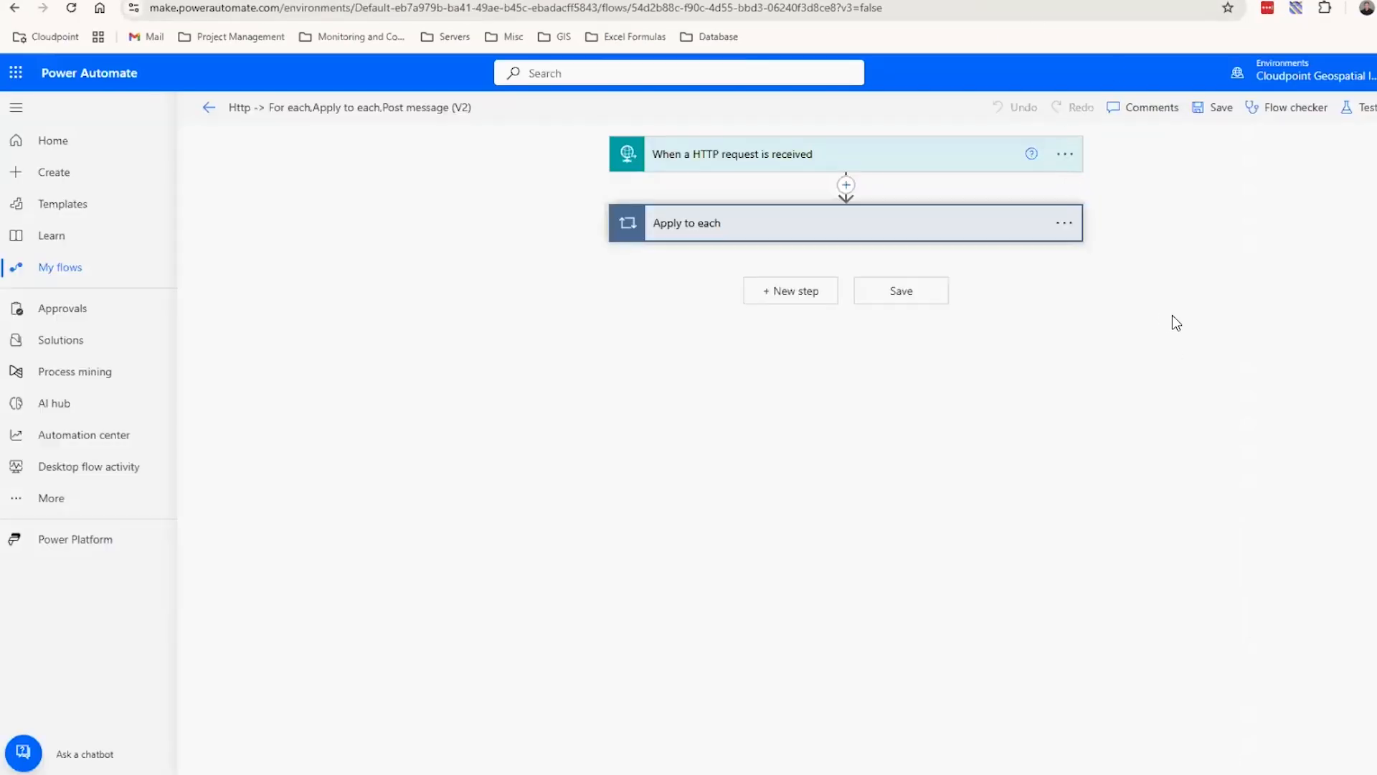
click(923, 168)
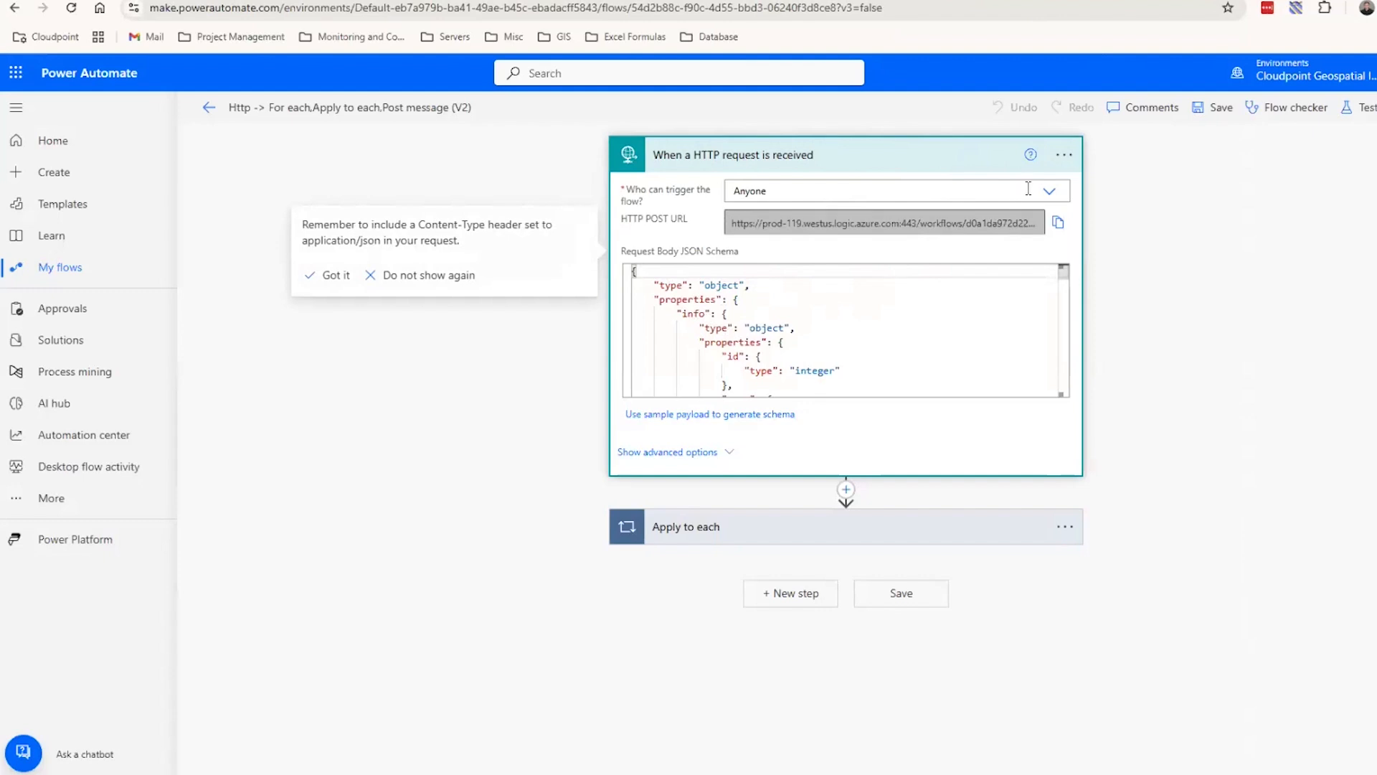
click(1051, 195)
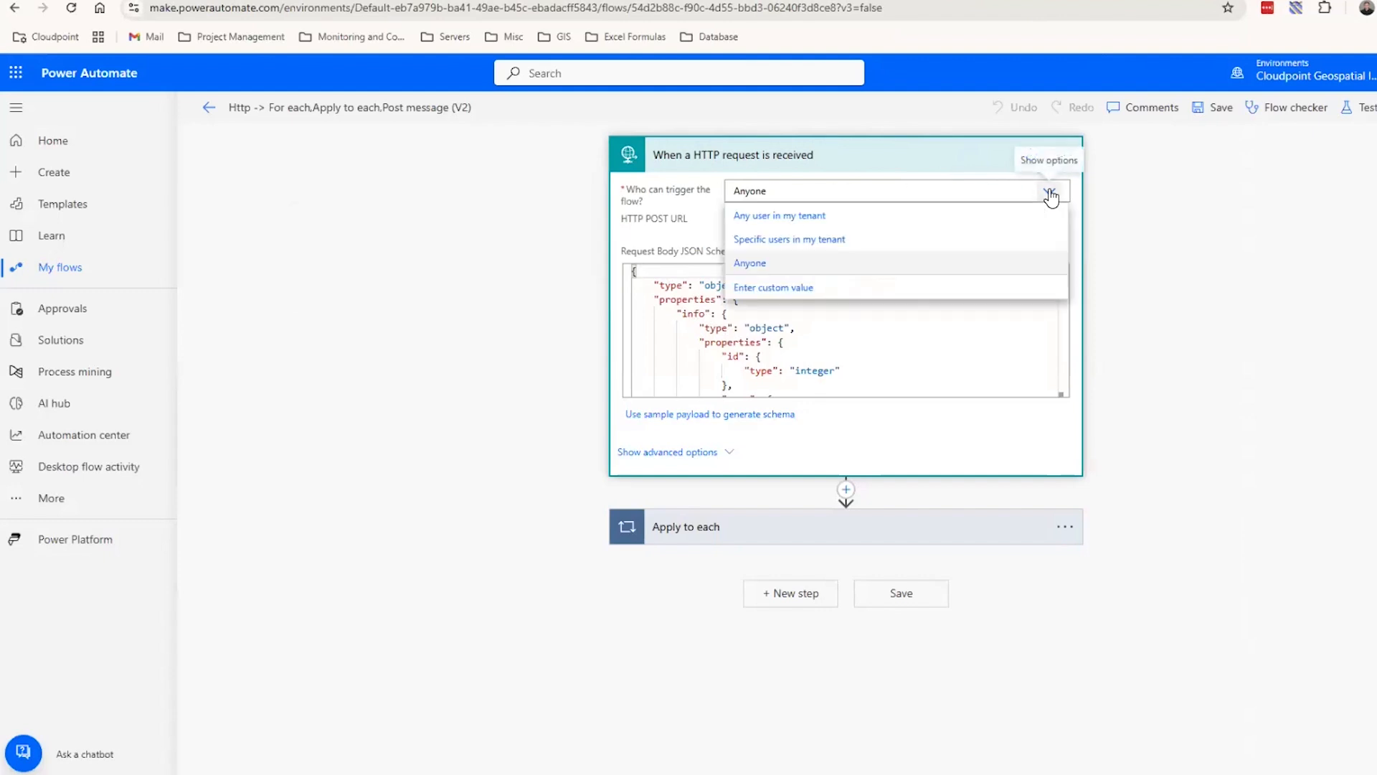
click(1050, 195)
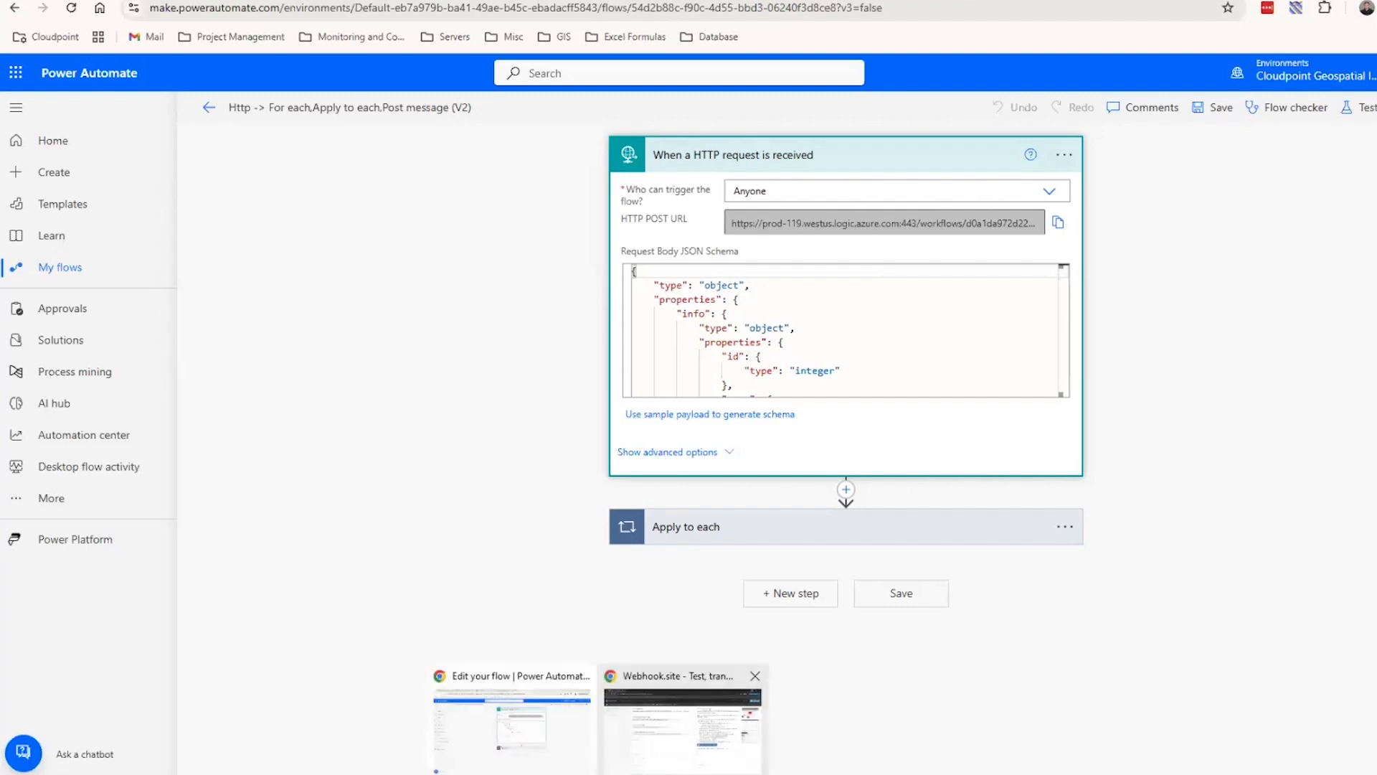
View the unique URL on Webhook.site and the webhook URL field of the collection notification in ArcGIS Monitor, without changing anything
click(618, 767)
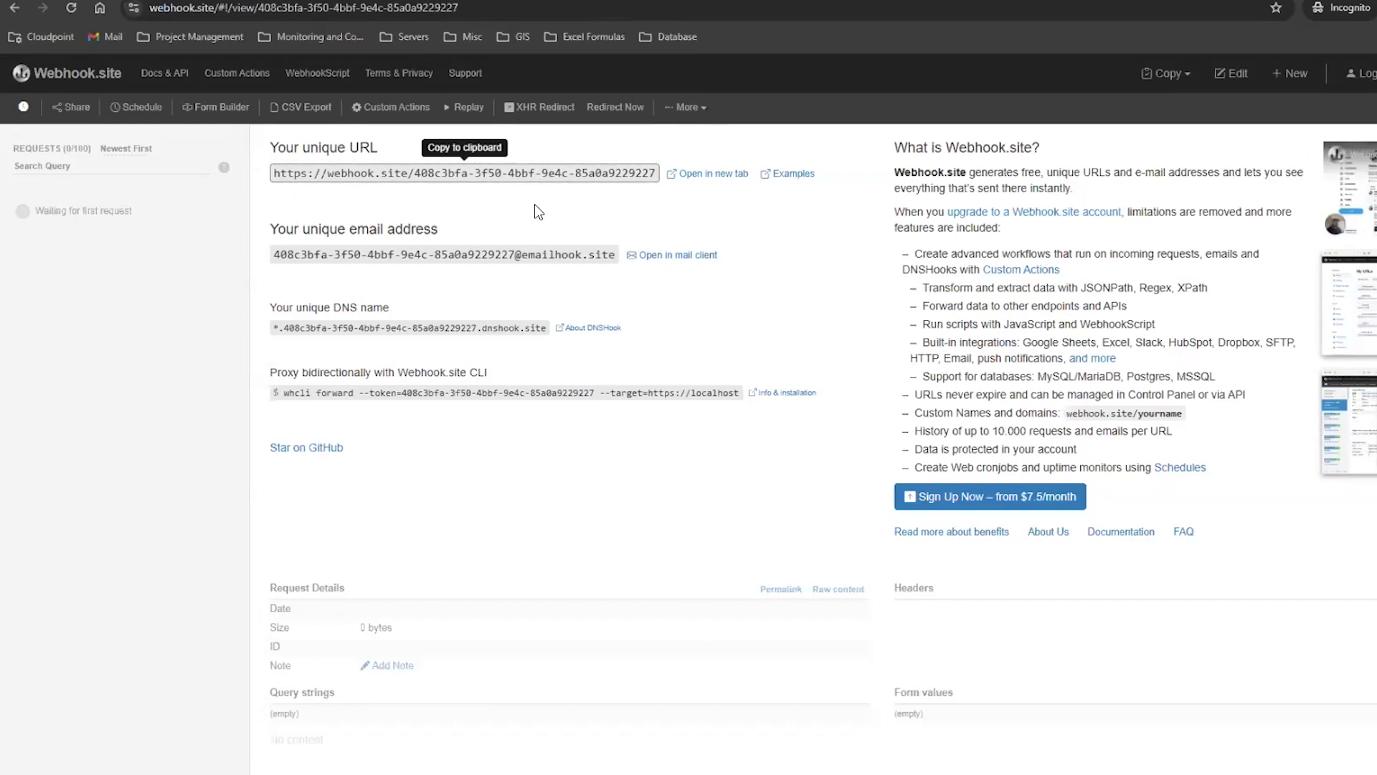
click(1376, 0)
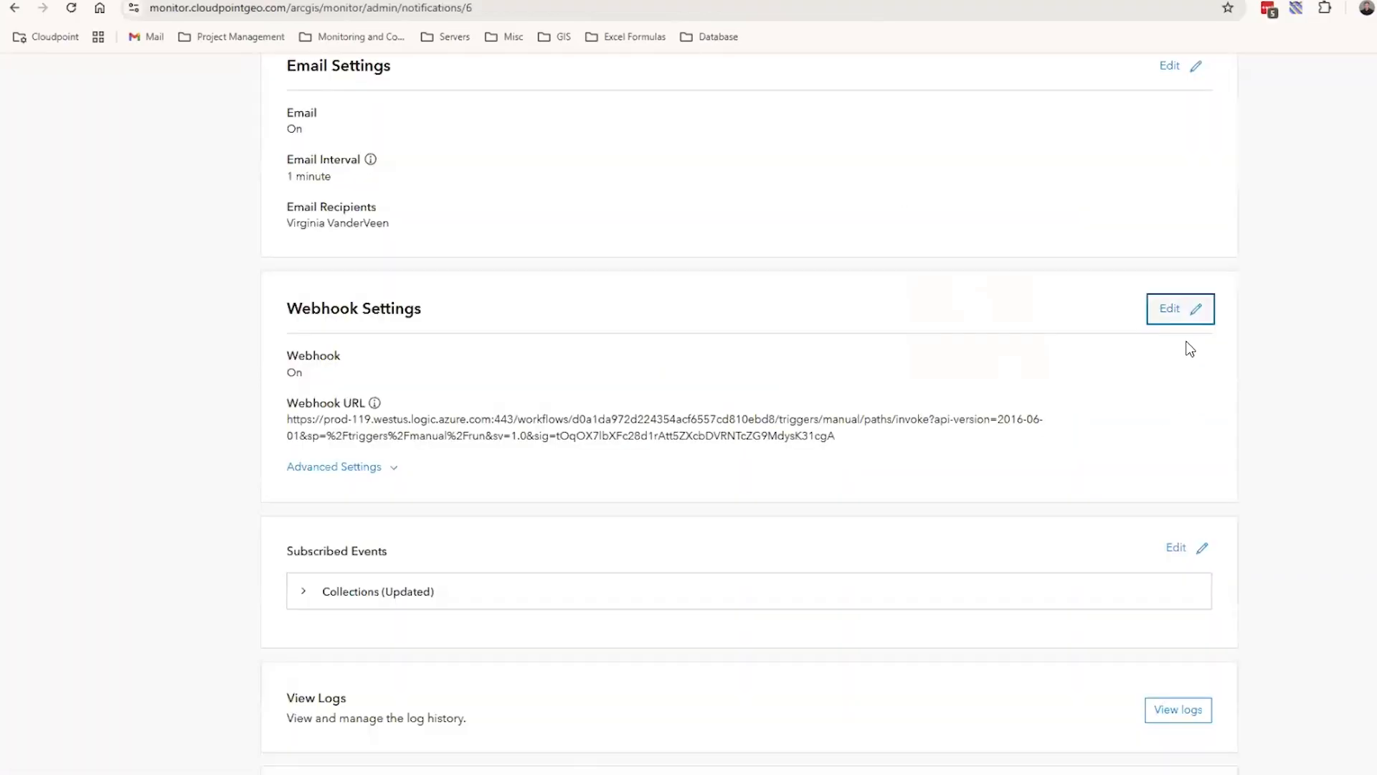
click(1187, 308)
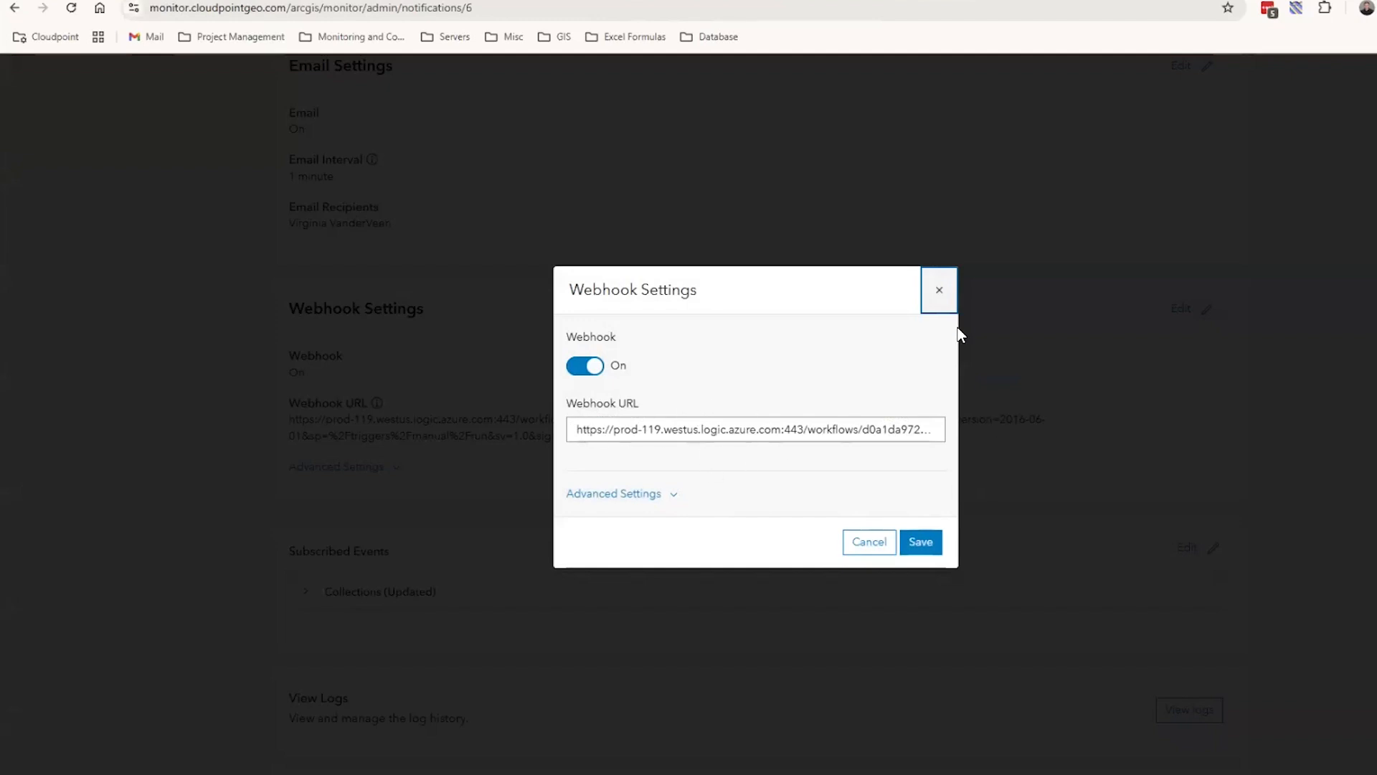
click(940, 291)
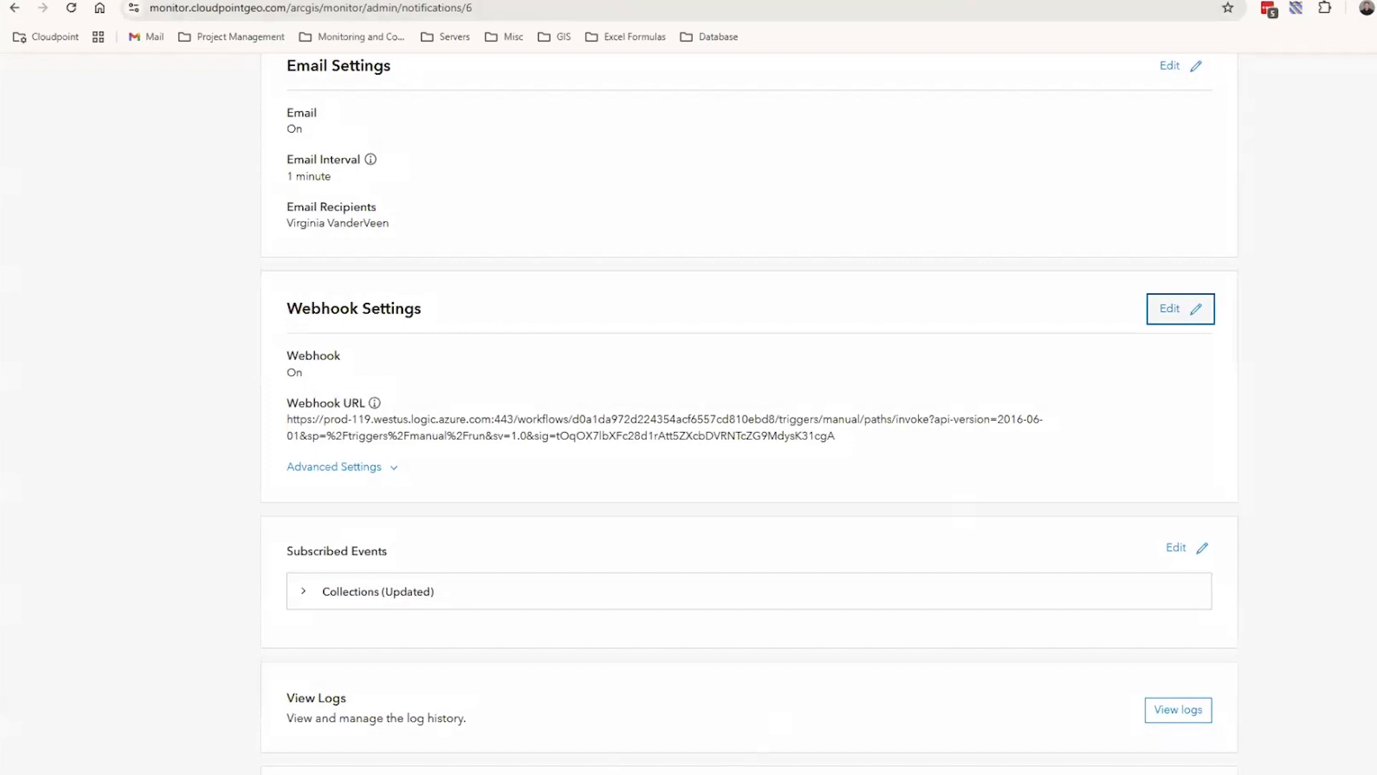
Switch to Webhook.site to view the area where incoming requests are listed, and return to ArcGIS Monitor
click(598, 774)
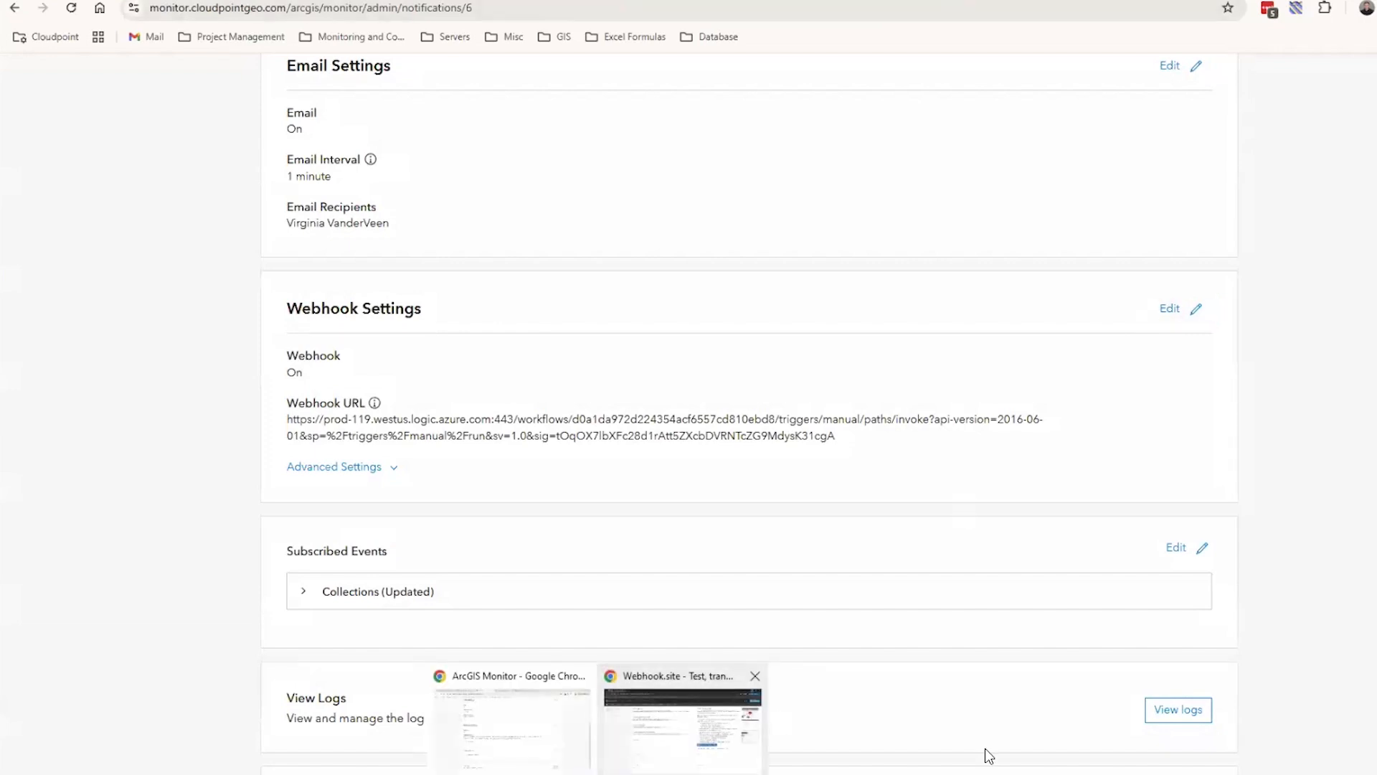
click(683, 729)
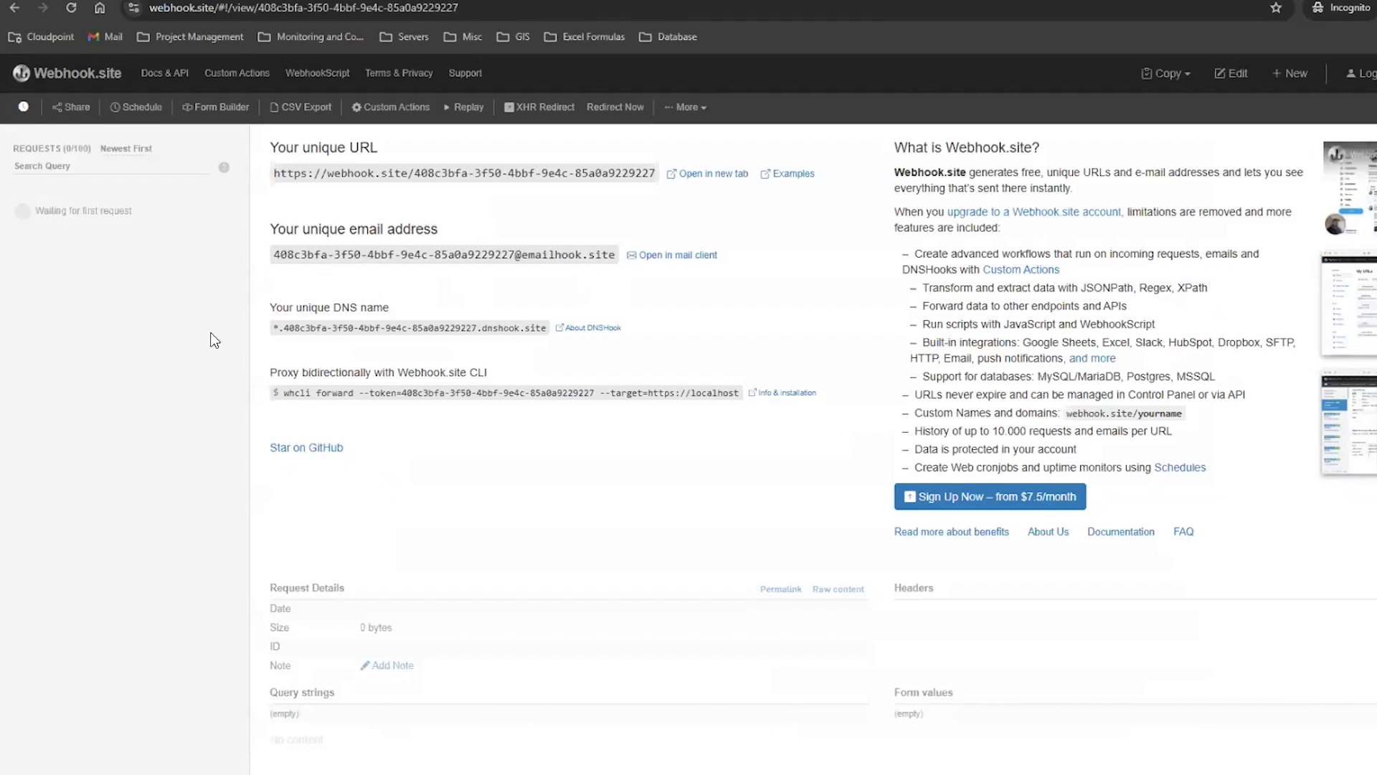
click(1318, 0)
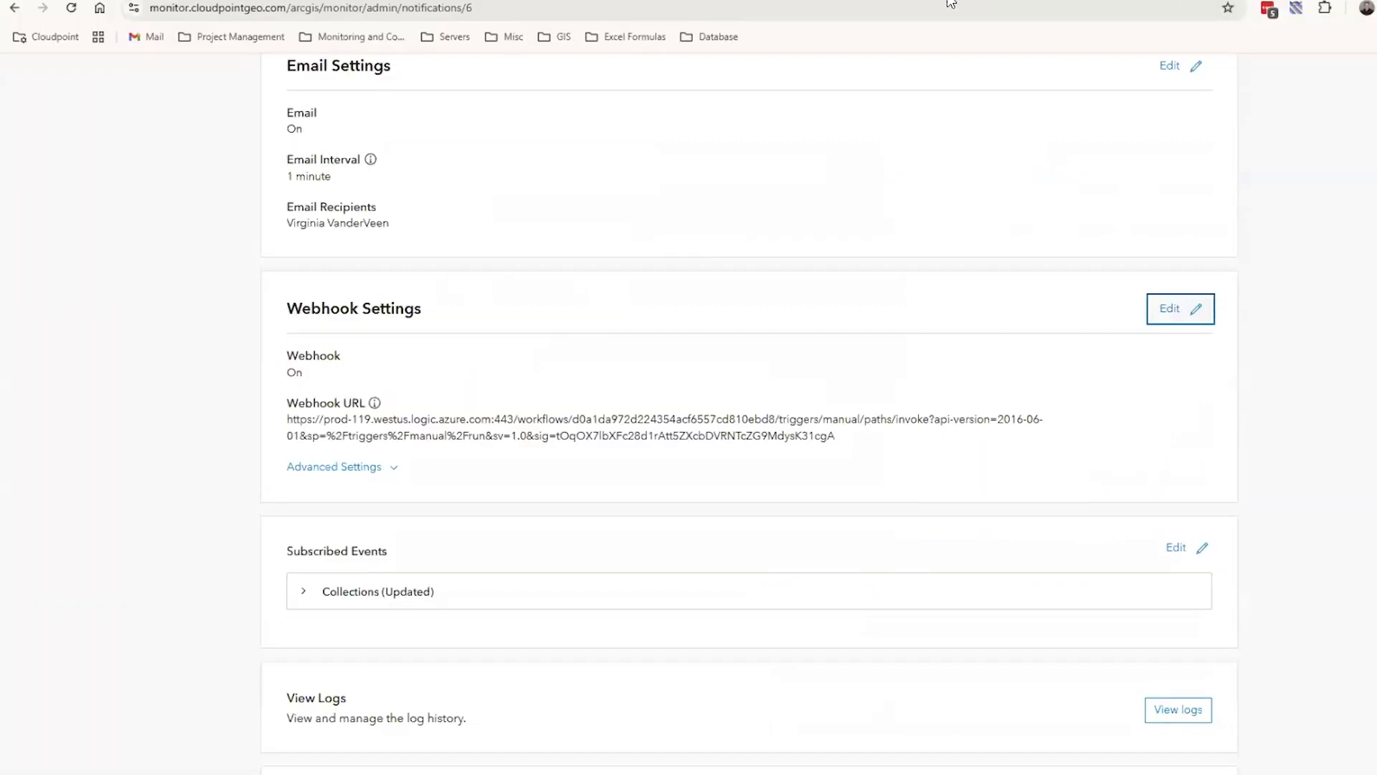
In the Power Automate flow, review the HTTP trigger's advanced options and the Slack Post message (V2) action inside Apply to each
click(954, 0)
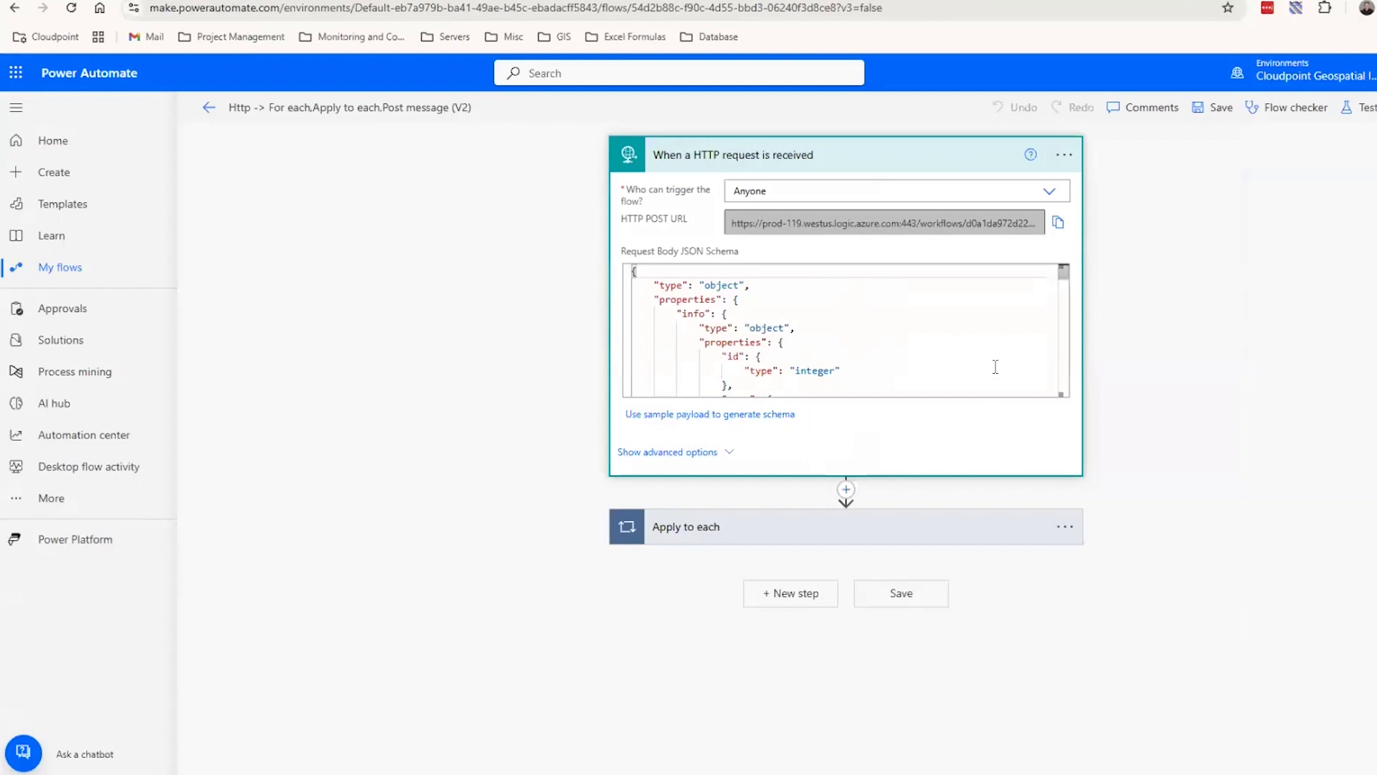
click(730, 452)
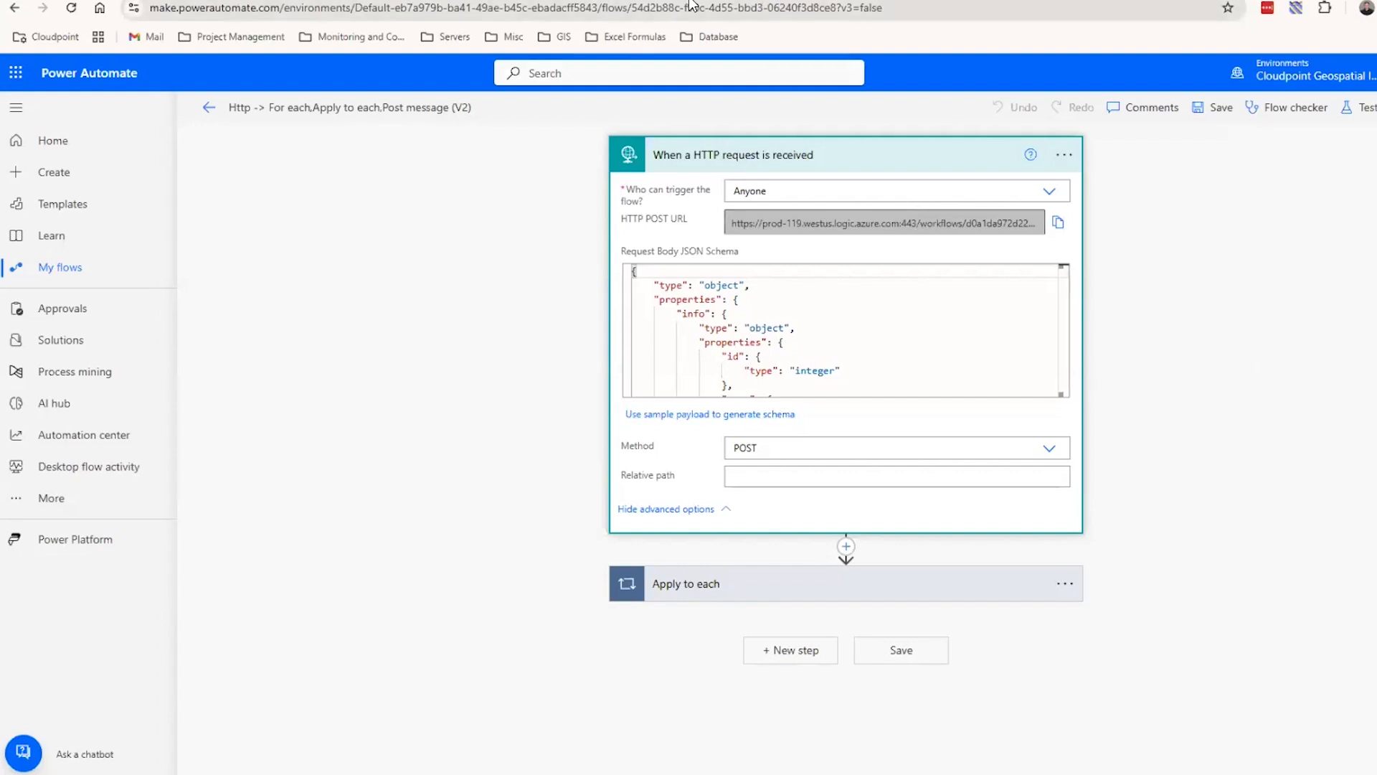
click(923, 161)
click(916, 230)
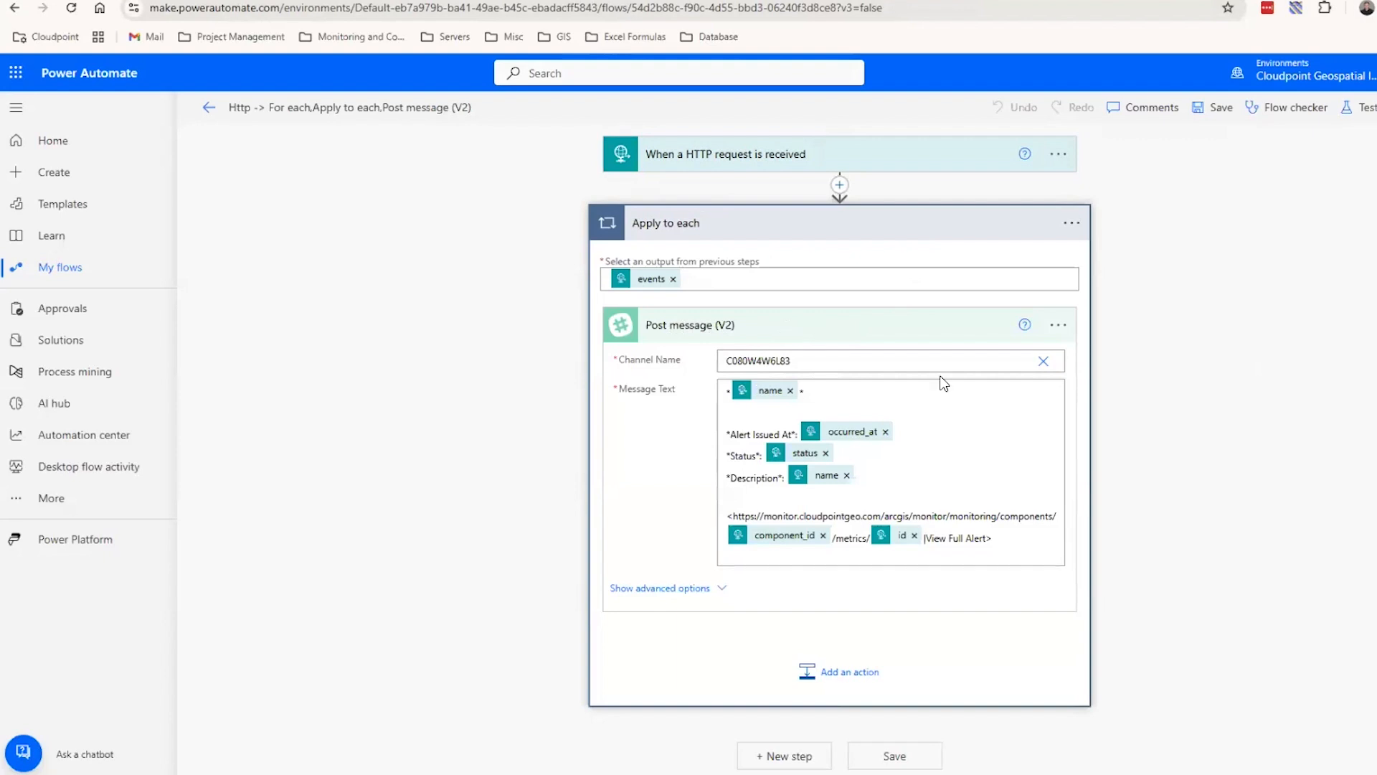
click(842, 324)
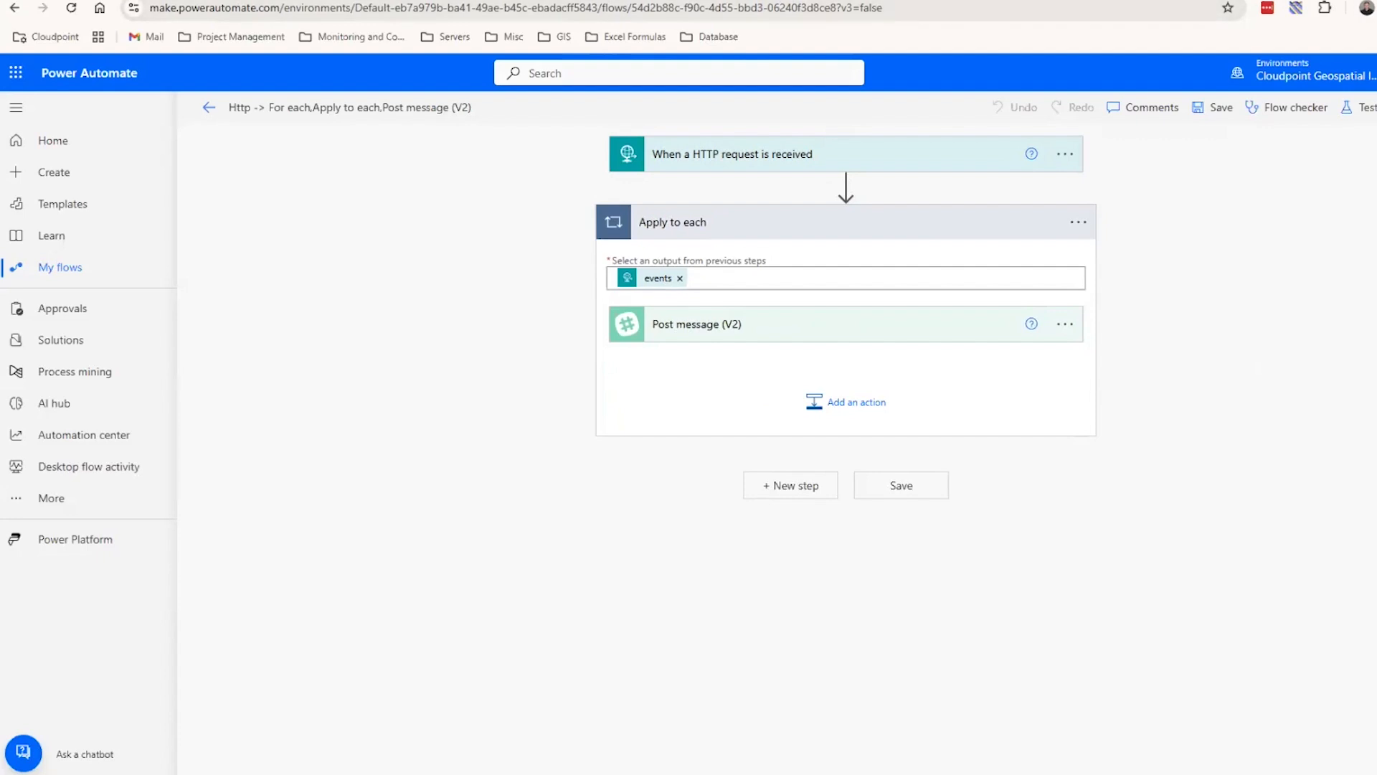
View the PausedForMaintenance.png image of components paused for maintenance, and return to the collection notification's details in ArcGIS Monitor
click(749, 1)
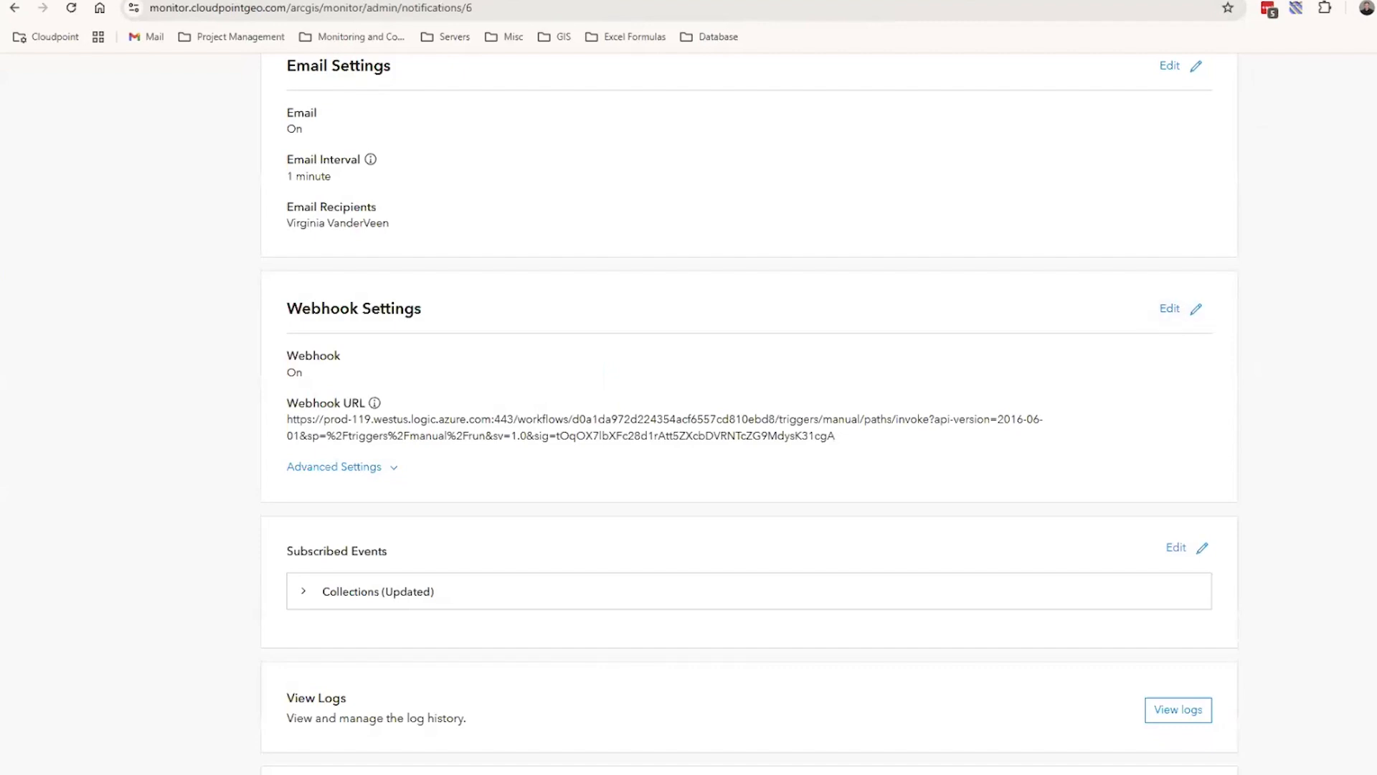
key(alt+Tab)
drag(1081, 88, 1000, 38)
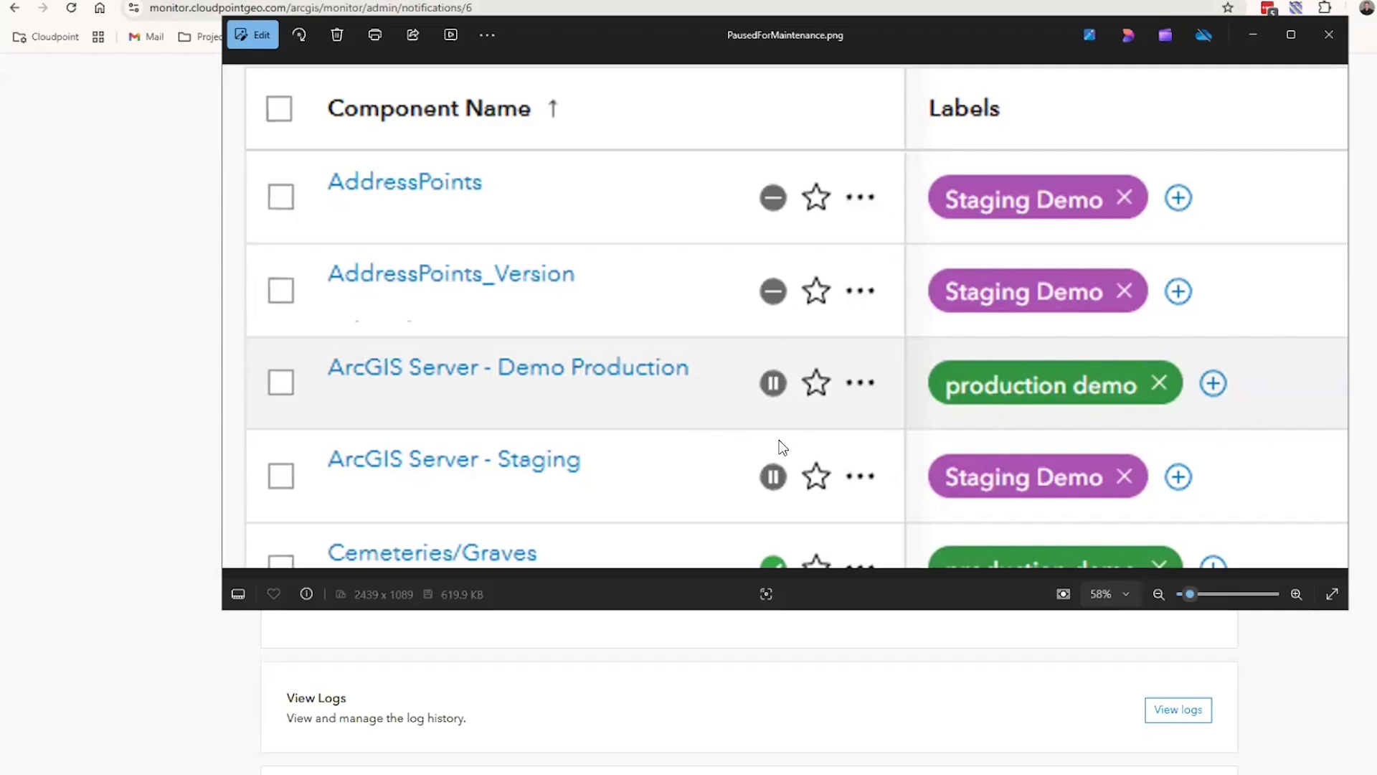
click(1254, 36)
scroll(1333, 192, up, 5)
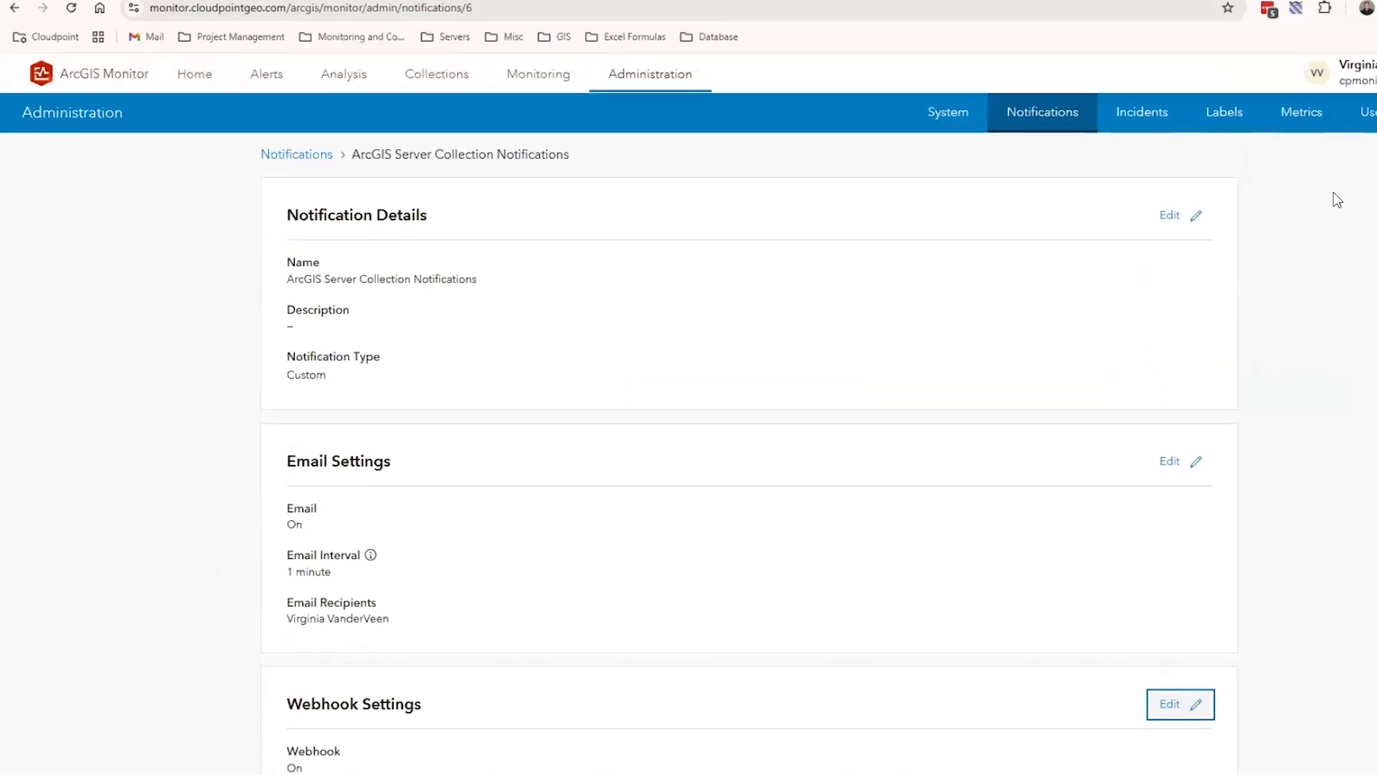
Return to the Infrastructure Monitoring home dashboard and examine its open alerts, host utilization charts, and ArcGIS Enterprise web service charts
click(205, 80)
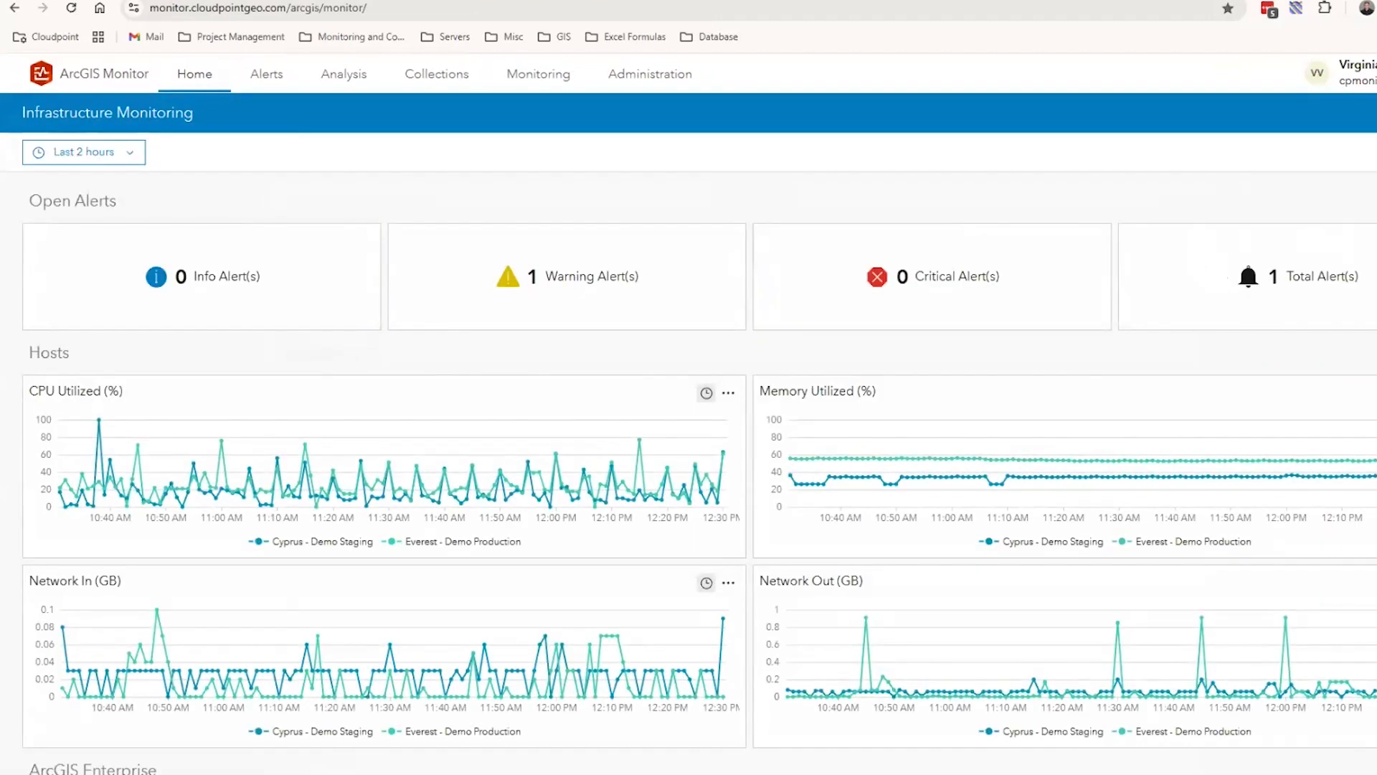
scroll(1342, 233, down, 2)
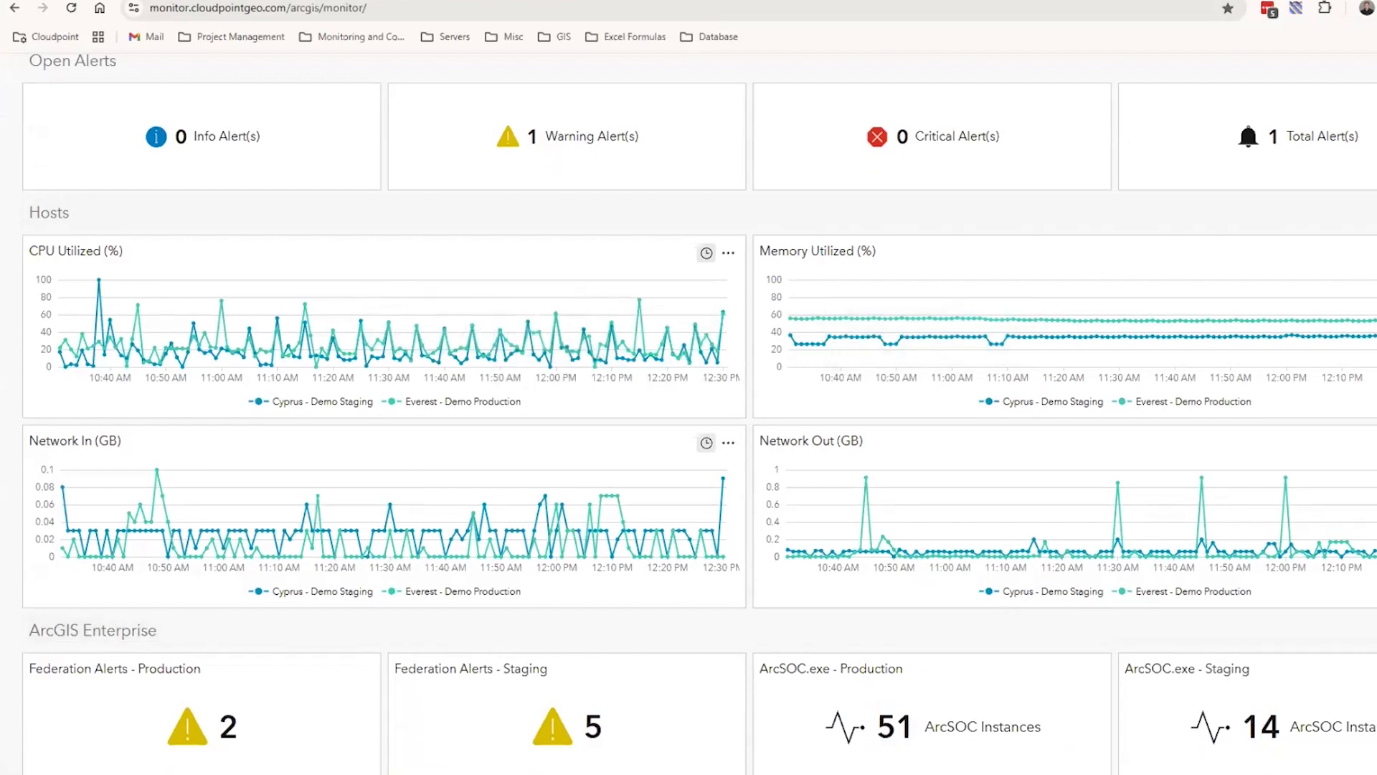
scroll(699, 414, down, 1)
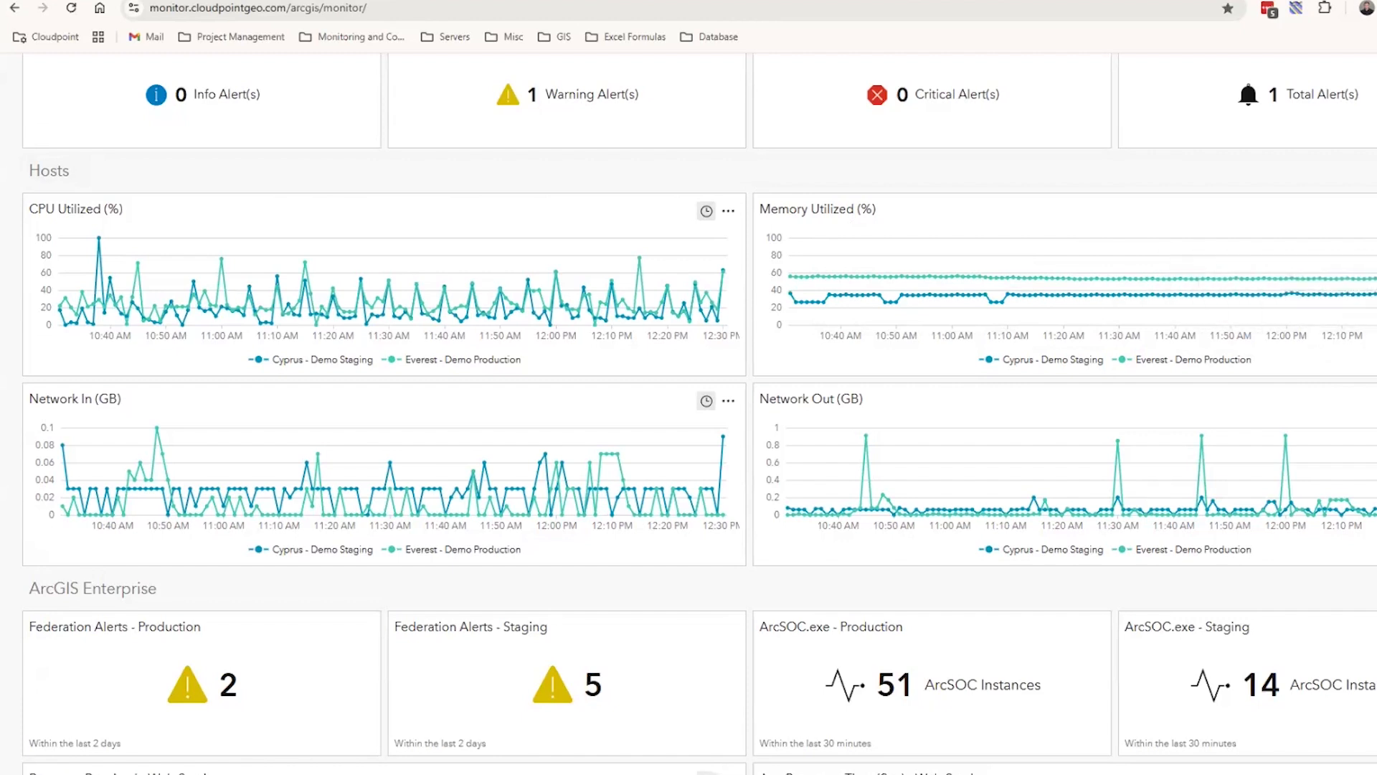
scroll(700, 415, down, 4)
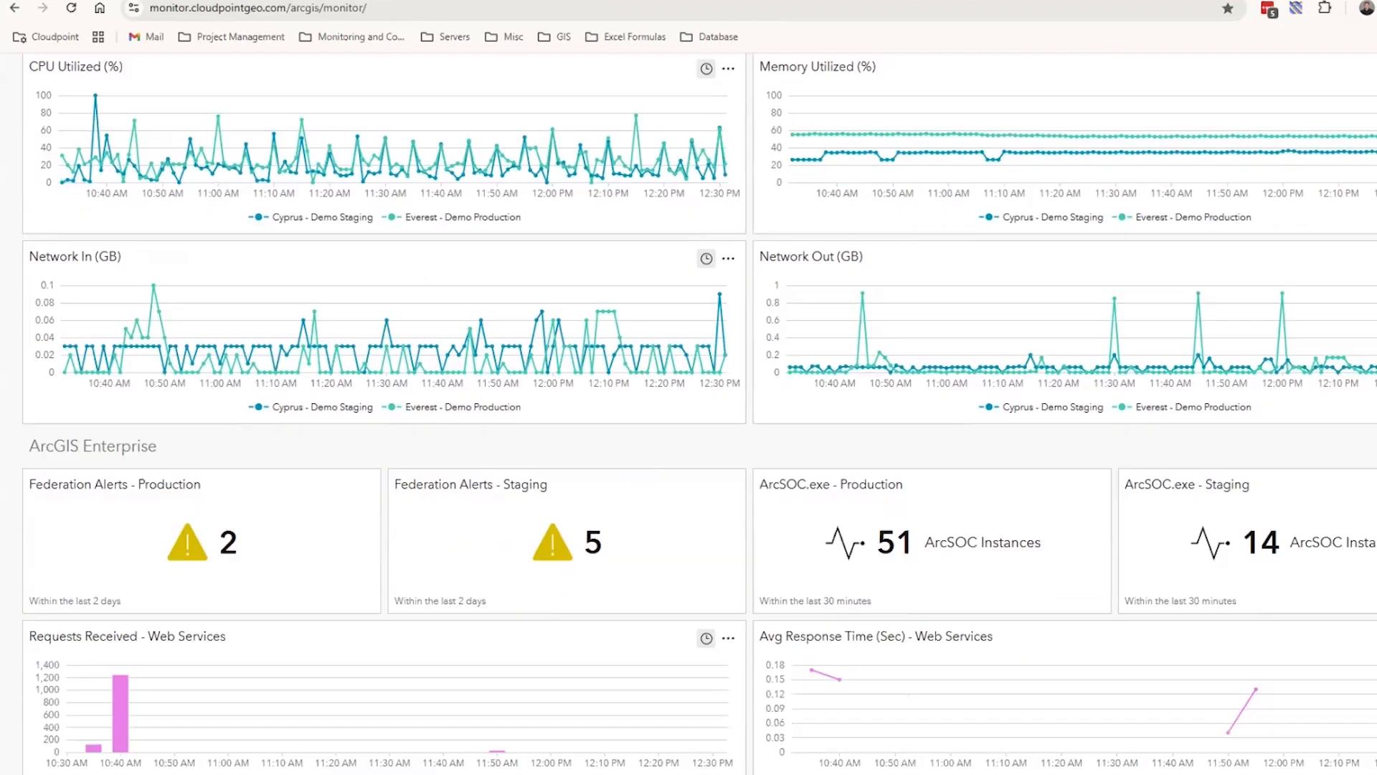
scroll(699, 414, down, 1)
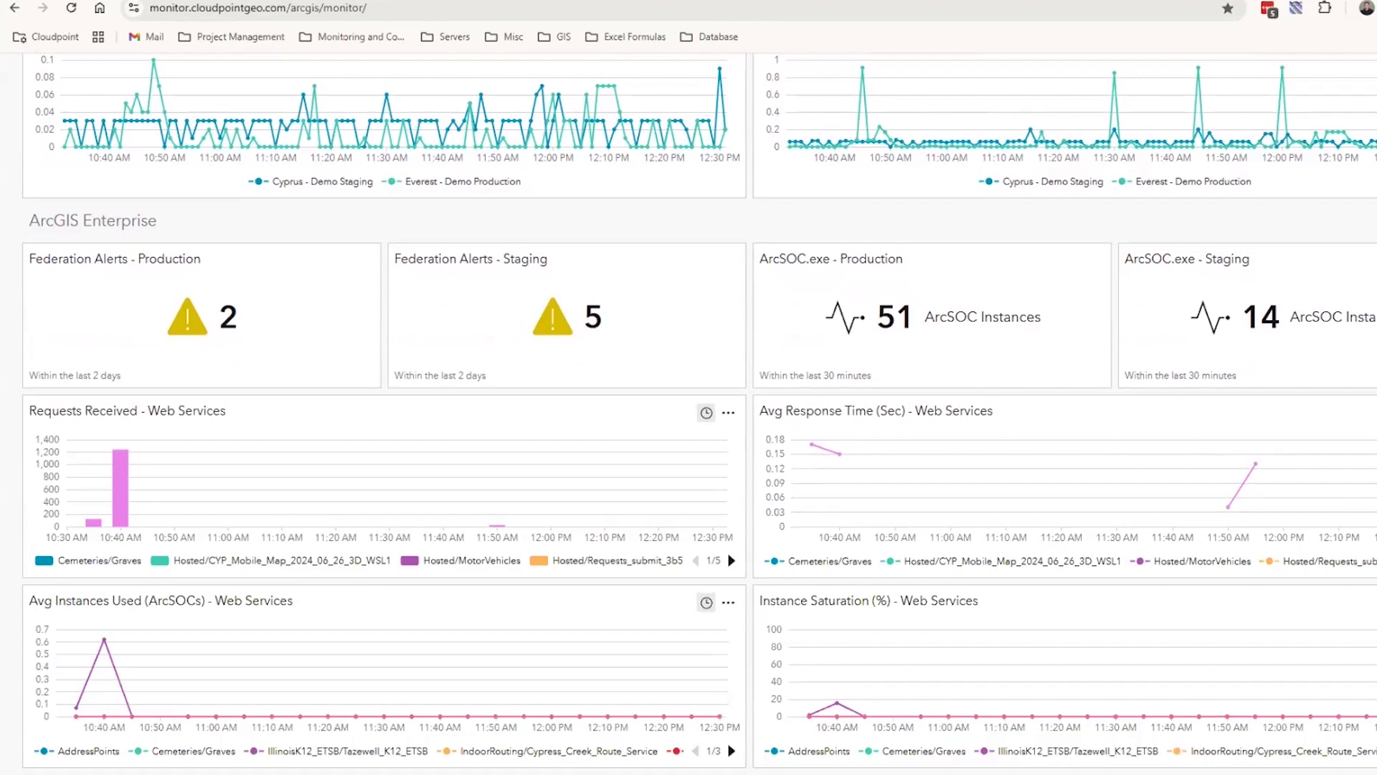
scroll(688, 413, up, 6)
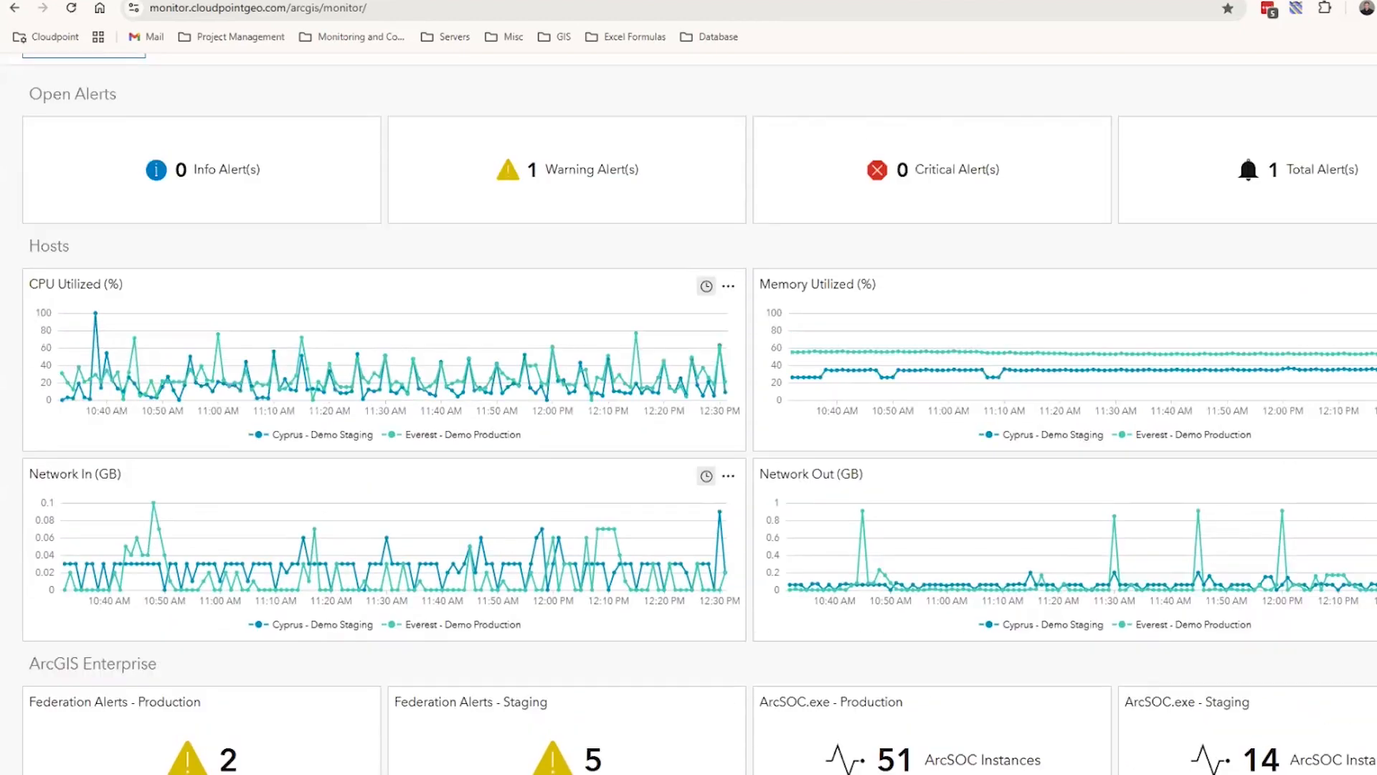
scroll(1212, 316, down, 1)
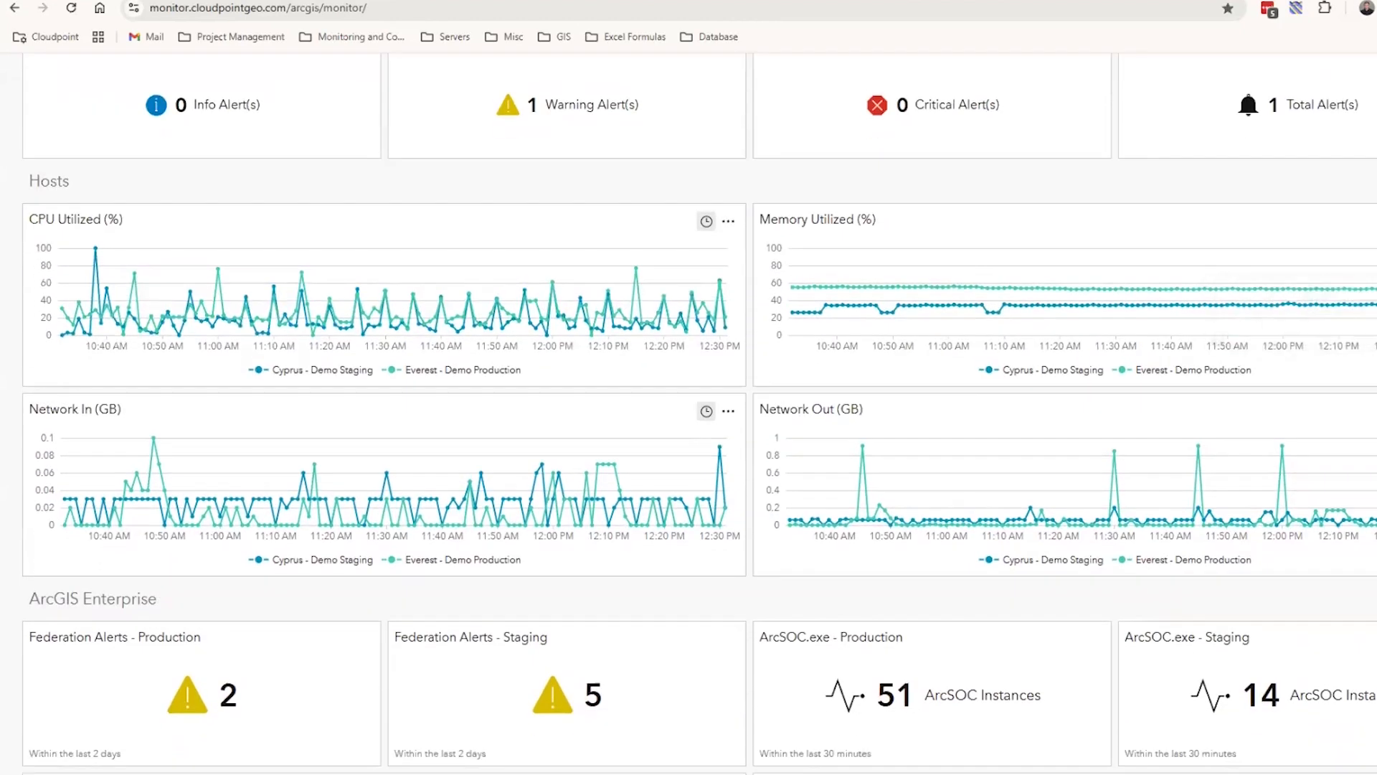
scroll(688, 413, down, 4)
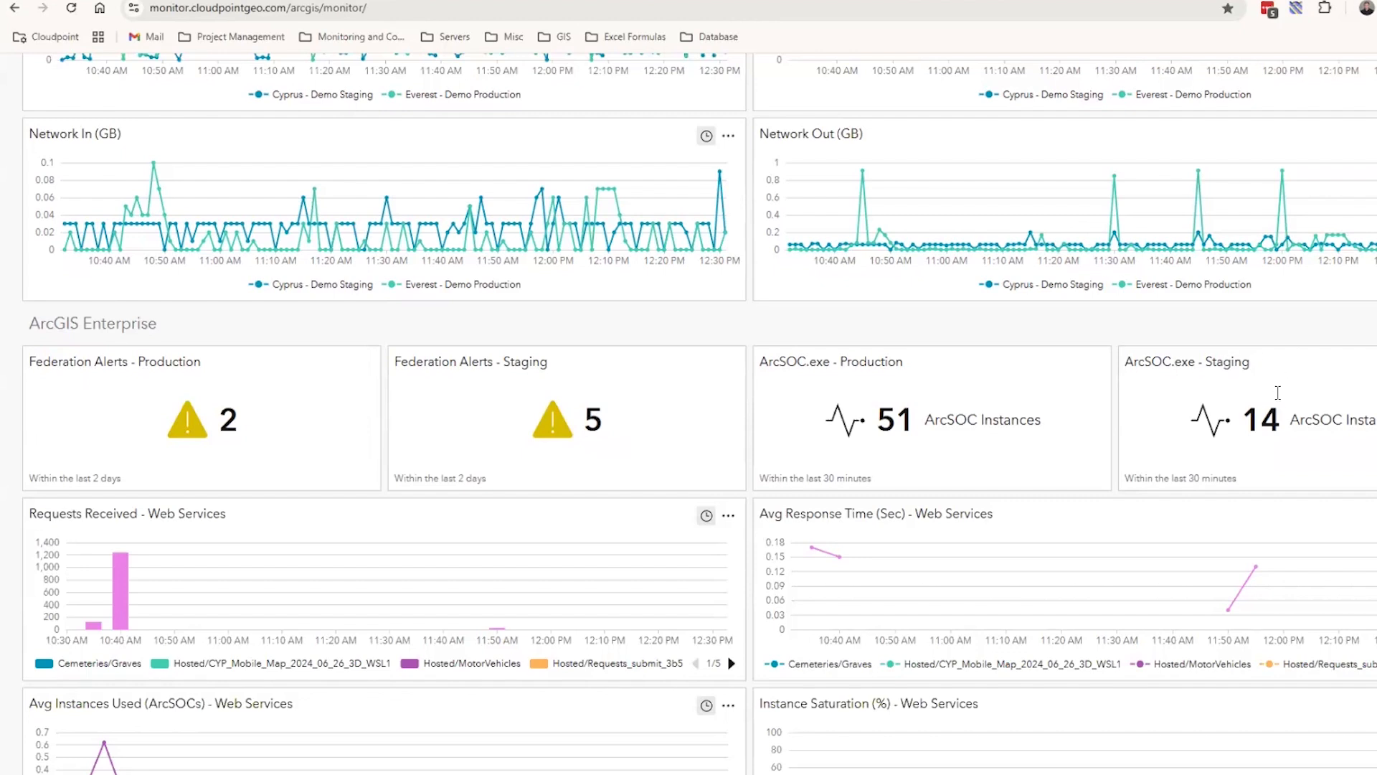
scroll(561, 386, down, 1)
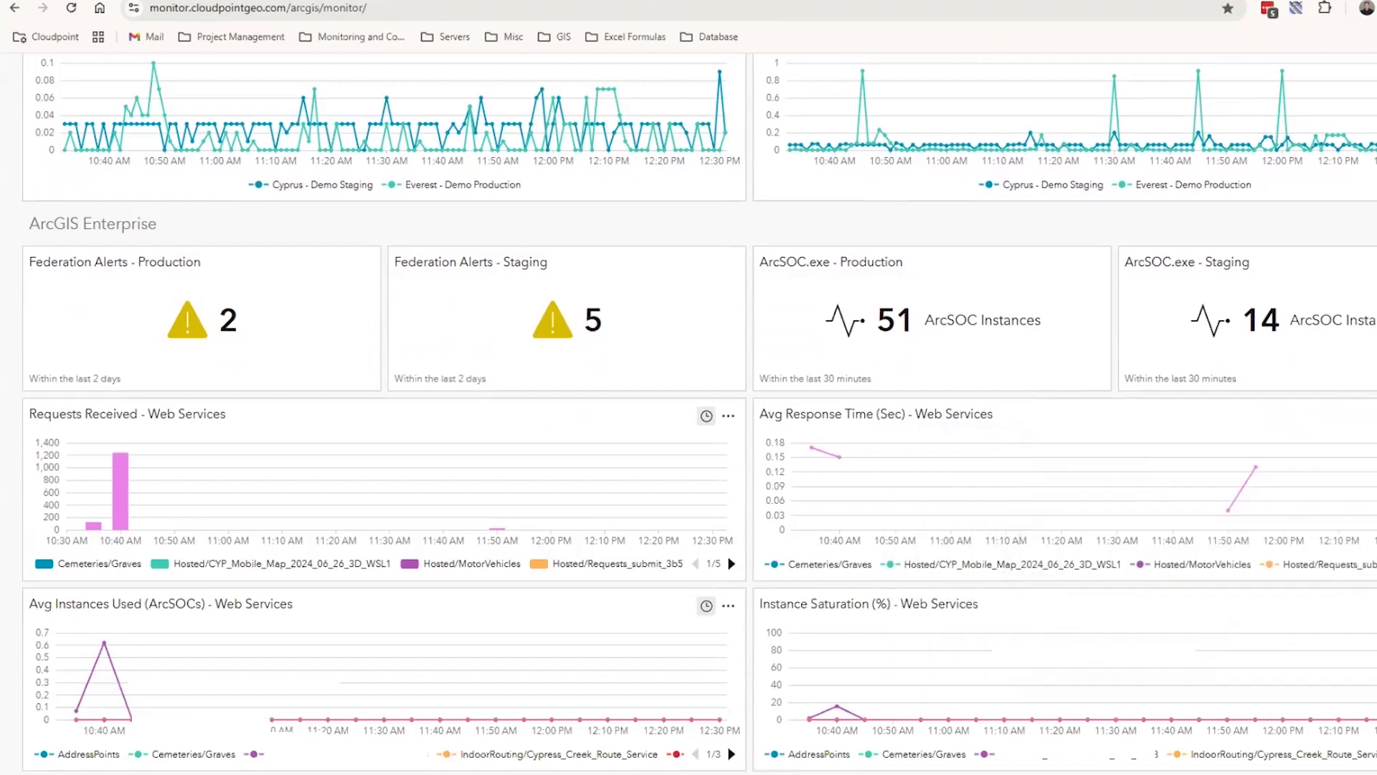
scroll(746, 444, down, 1)
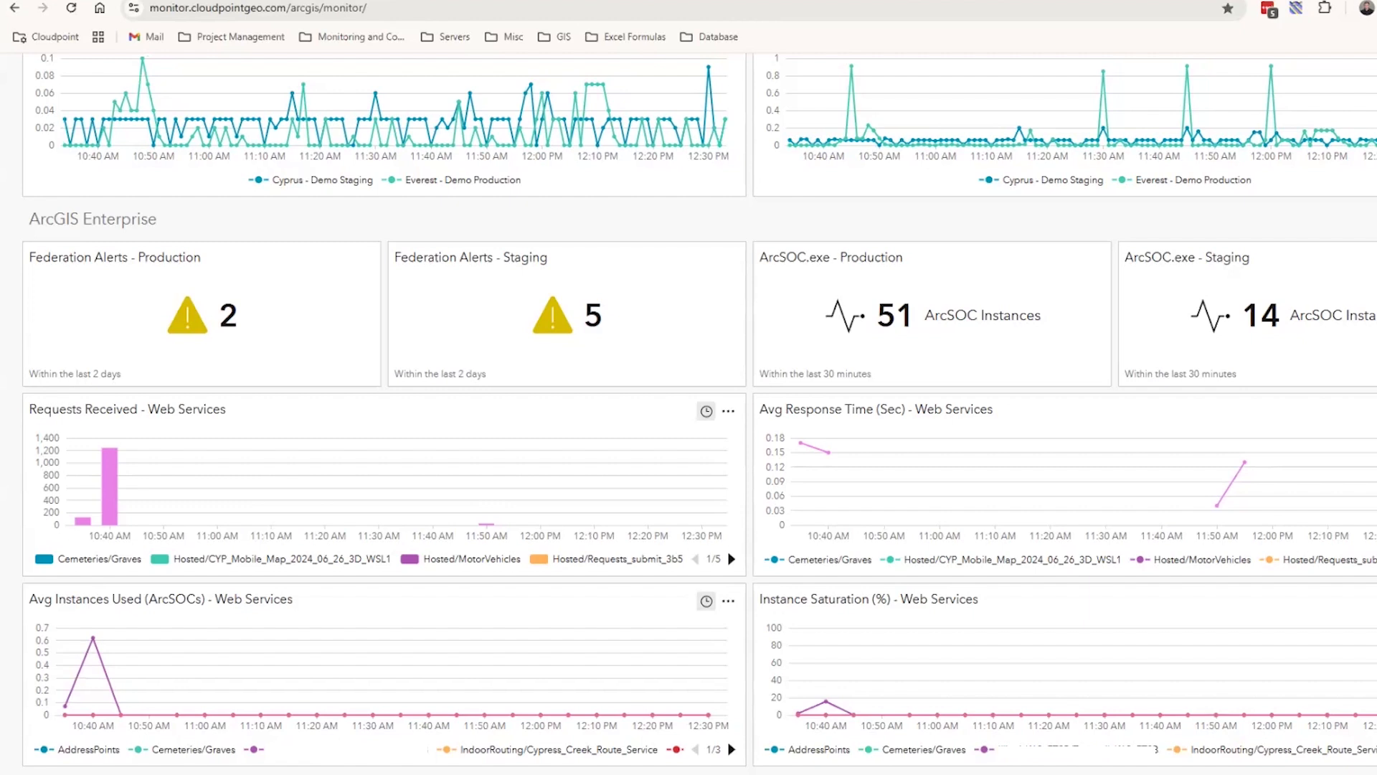
scroll(689, 415, up, 5)
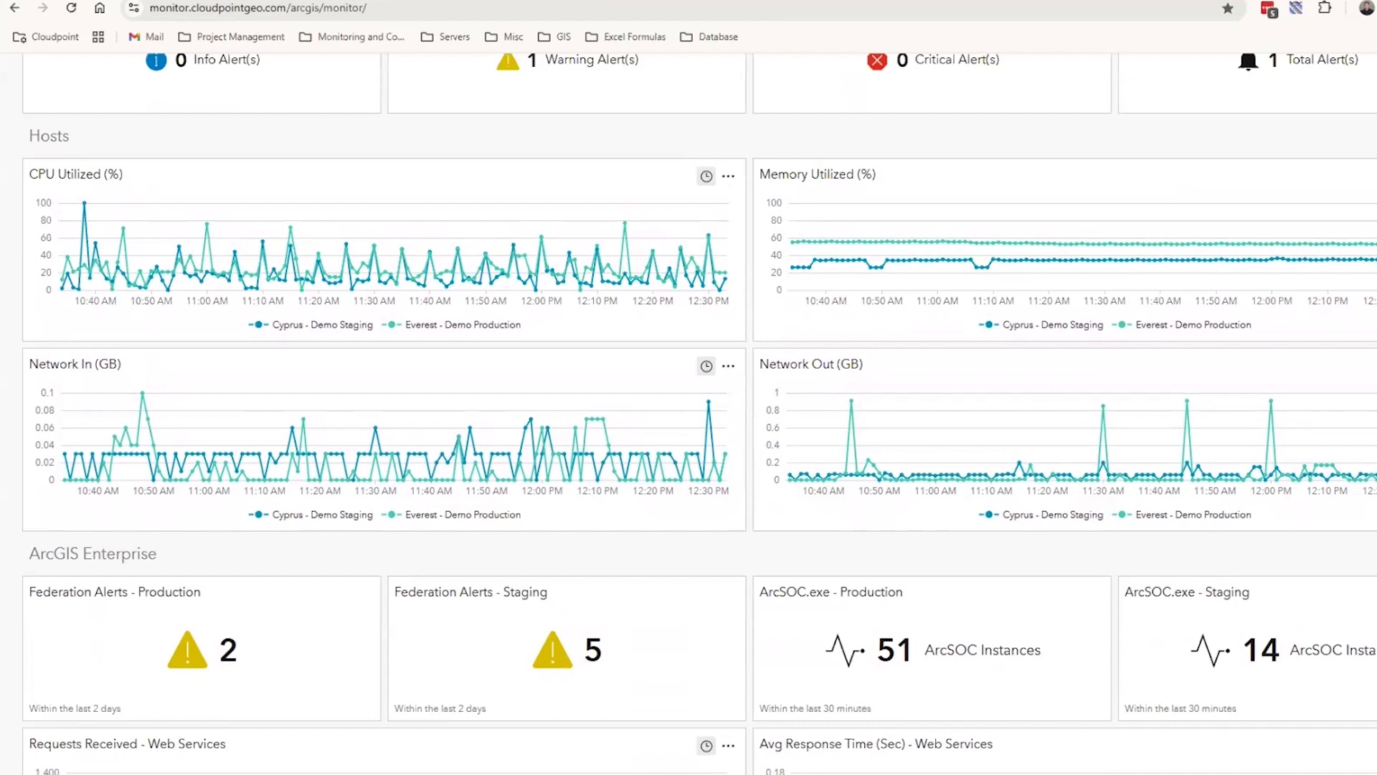
scroll(688, 415, down, 1)
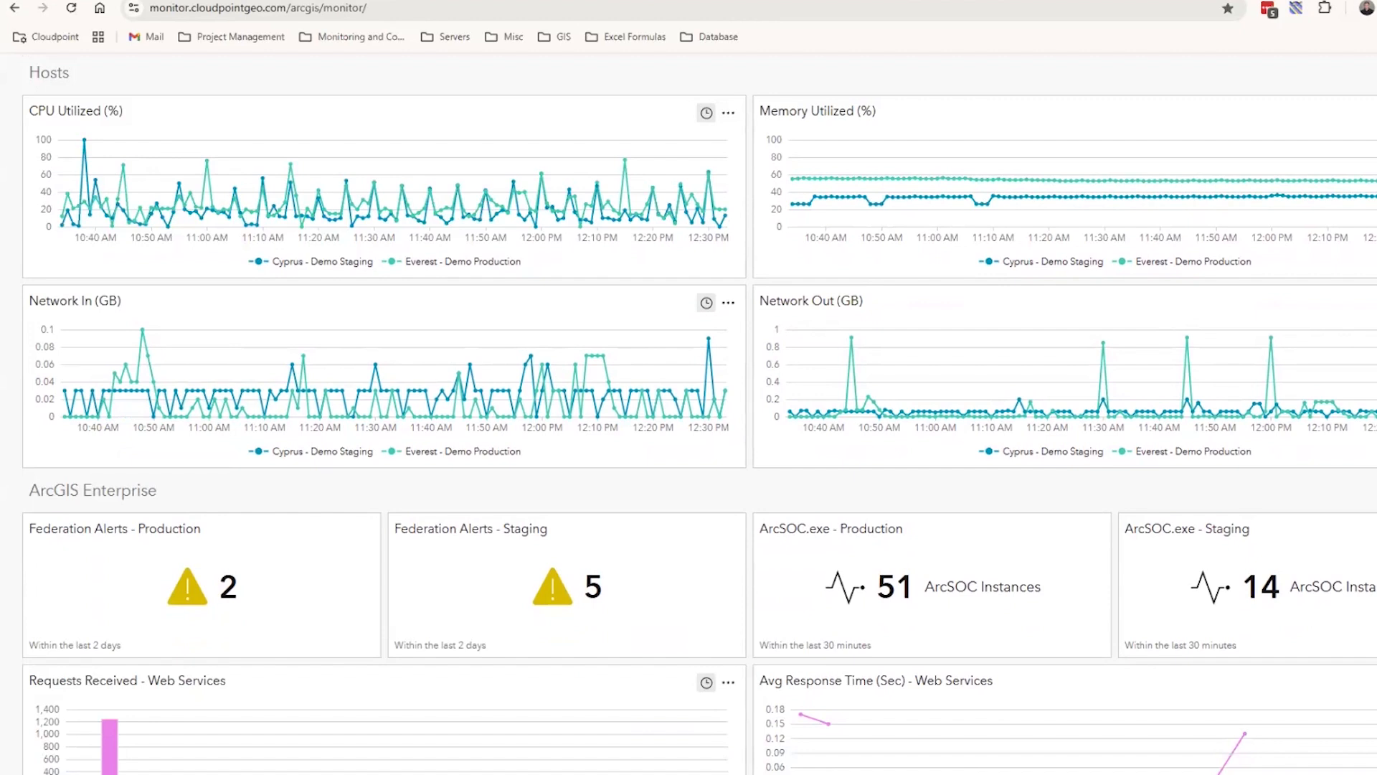
scroll(689, 415, up, 1)
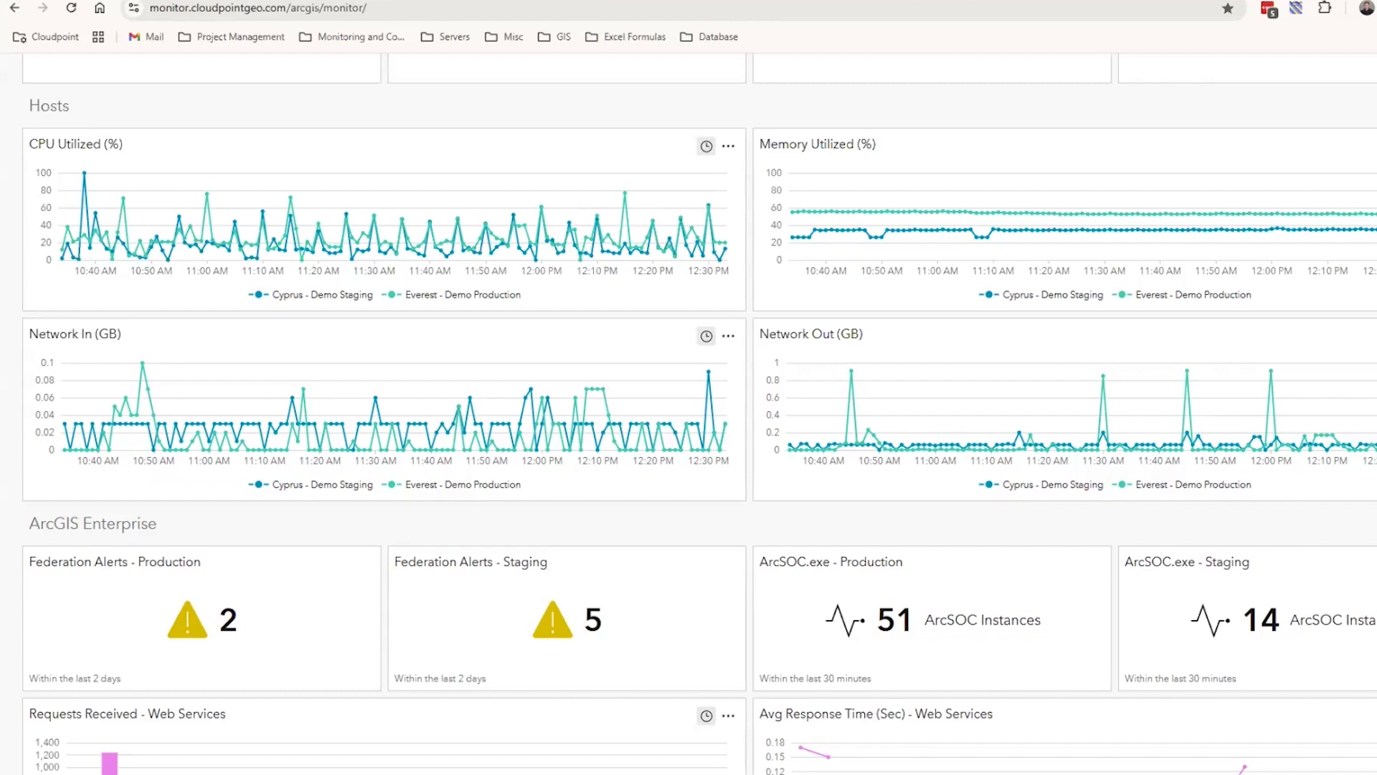
scroll(688, 414, down, 2)
scroll(689, 414, up, 2)
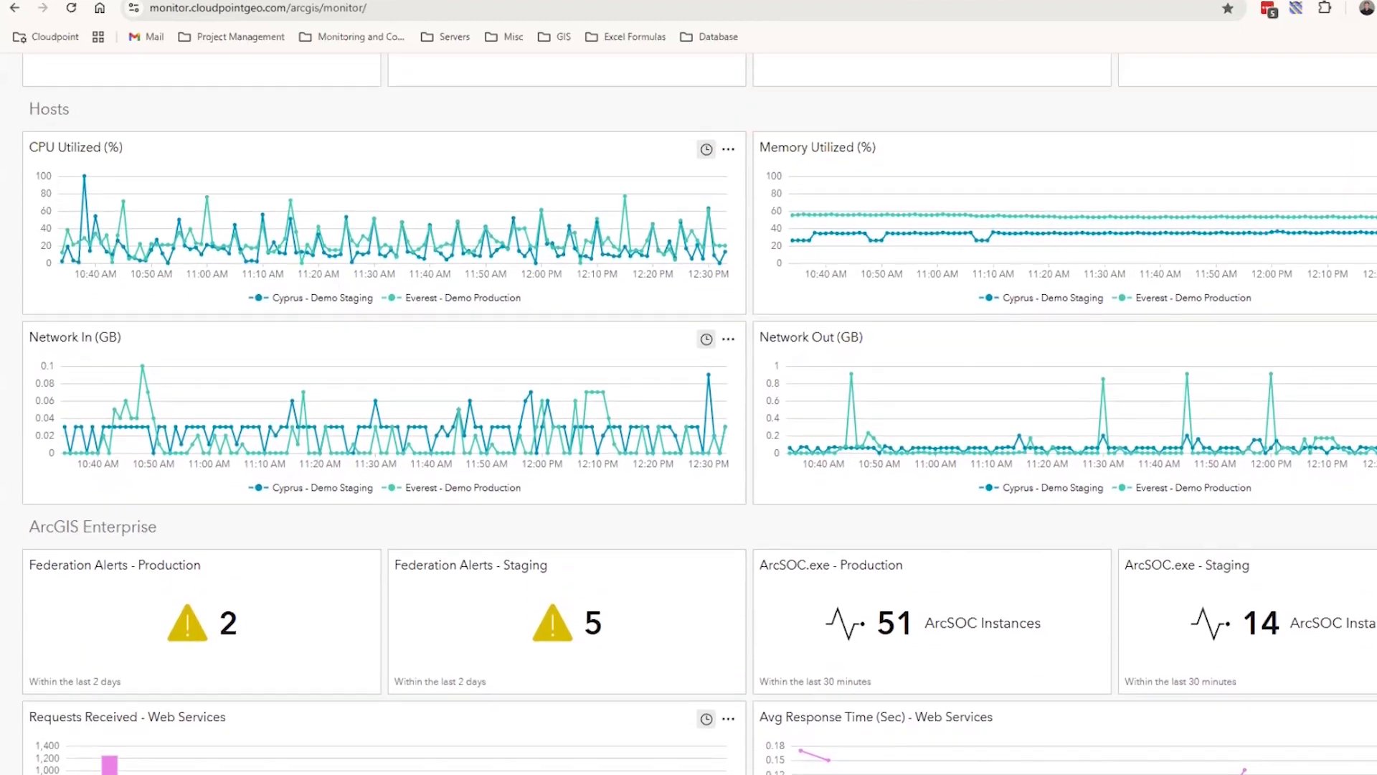